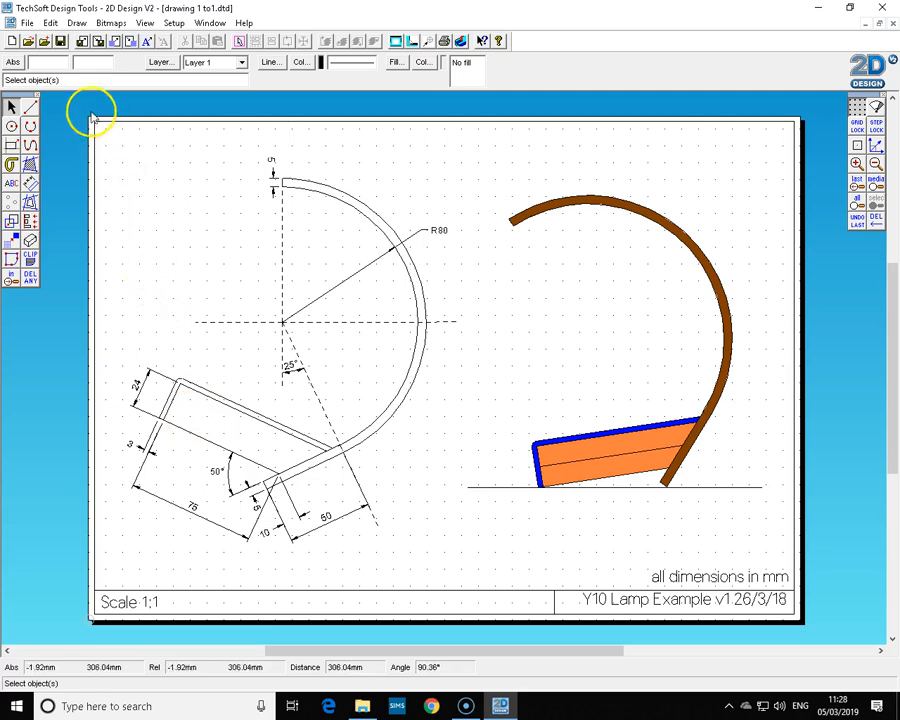
Create a new blank drawing and maximize its window.
{"action": "left_click", "coordinate": [14, 42]}
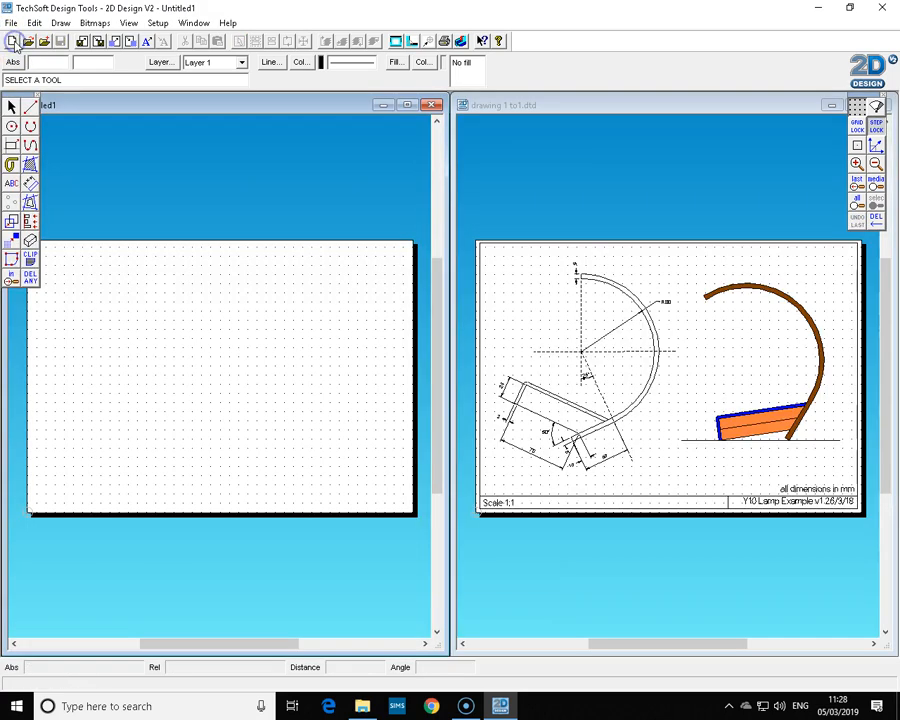
{"action": "left_click", "coordinate": [407, 105]}
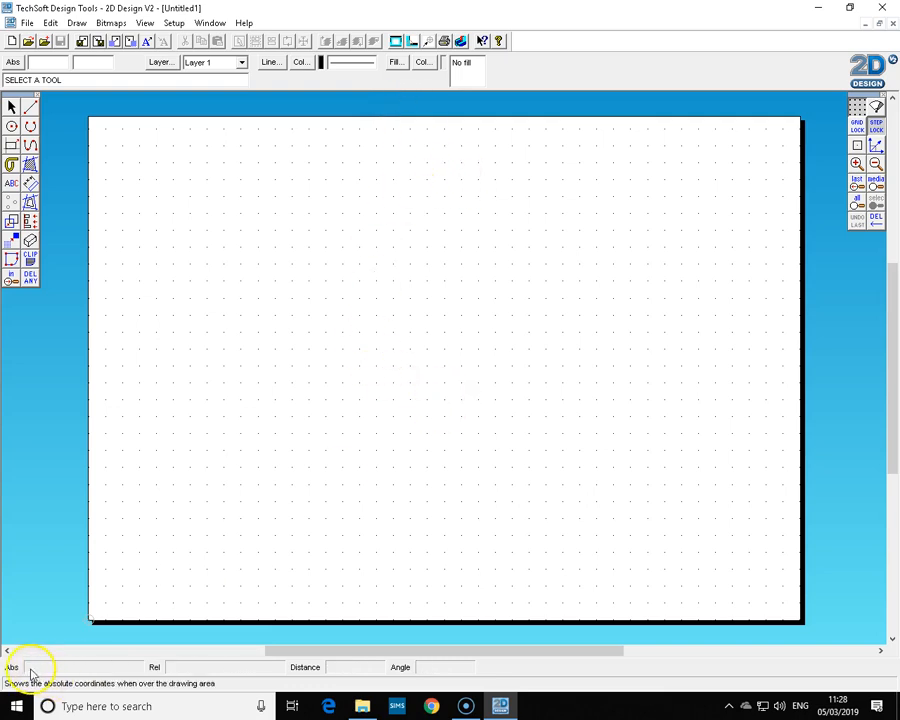
Set the page layout to ISO A3 (420mm x 297mm) in landscape orientation.
{"action": "left_click", "coordinate": [396, 41]}
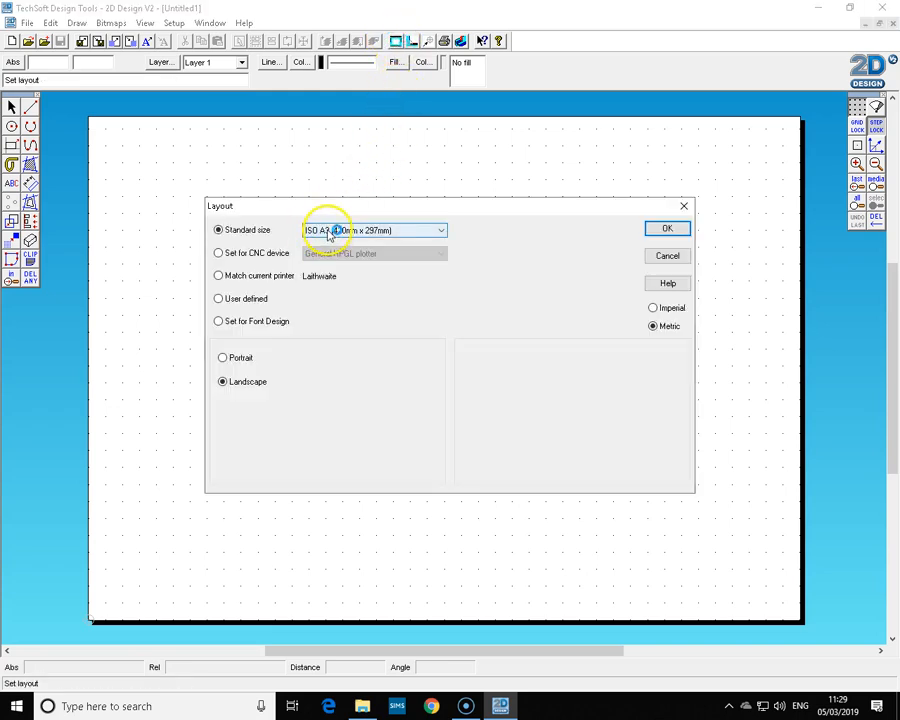
{"action": "left_click", "coordinate": [241, 385]}
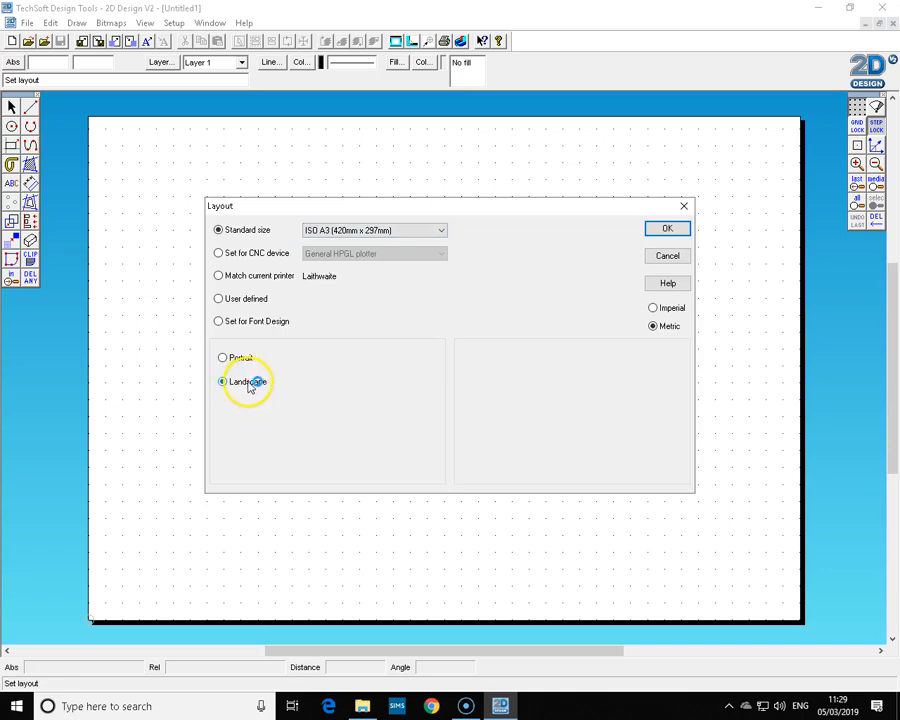
{"action": "left_click", "coordinate": [674, 230]}
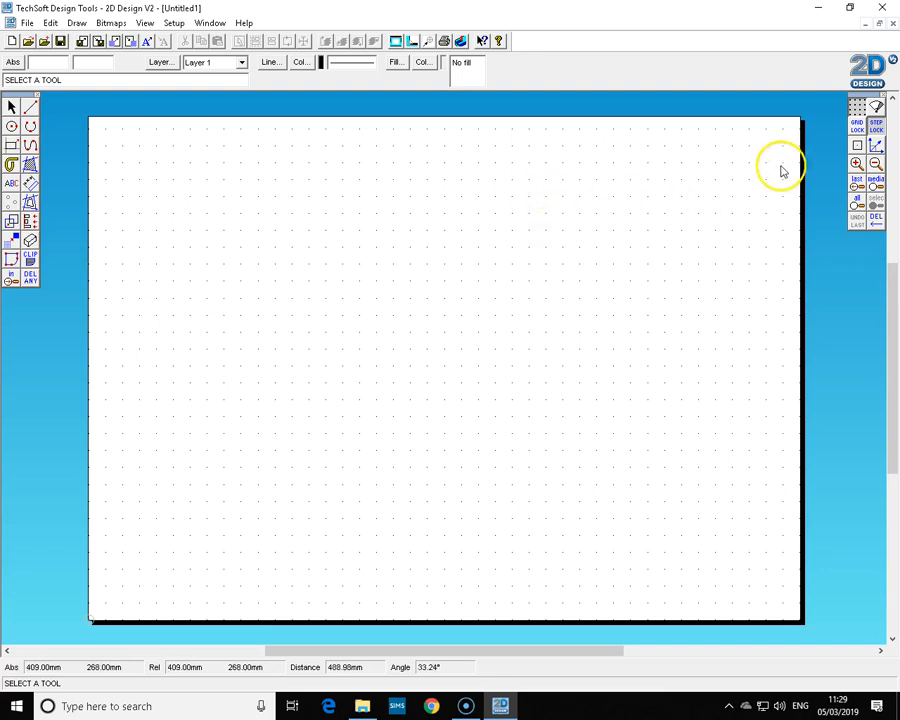
Set the grid spacing to 5 mm in both X and Y.
{"action": "right_click", "coordinate": [859, 111]}
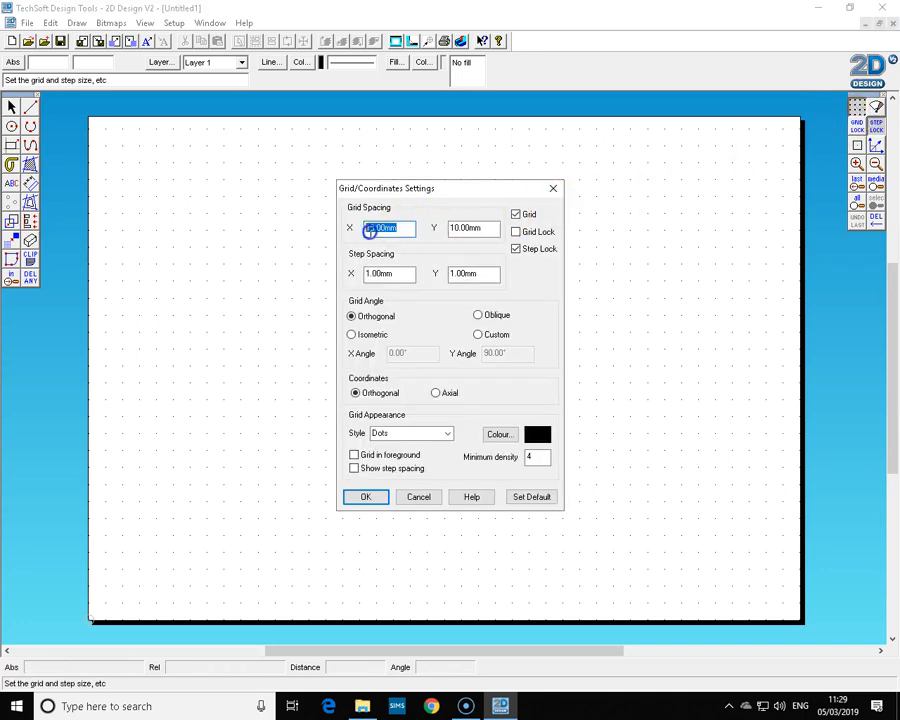
{"action": "left_click_drag", "start_coordinate": [486, 227], "coordinate": [444, 232]}
{"action": "type", "text": "5"}
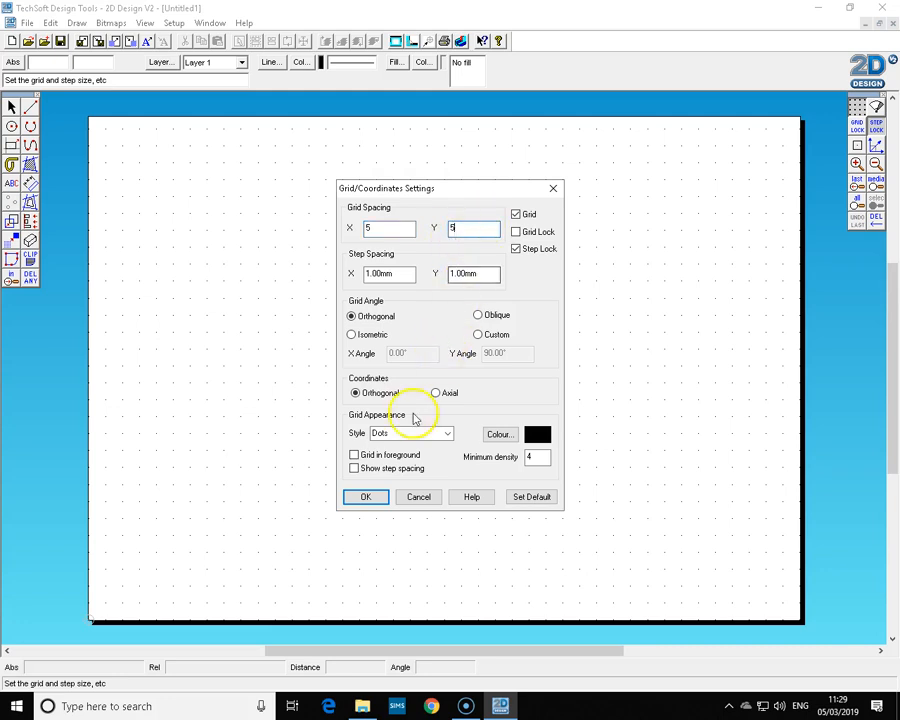
{"action": "left_click", "coordinate": [365, 498]}
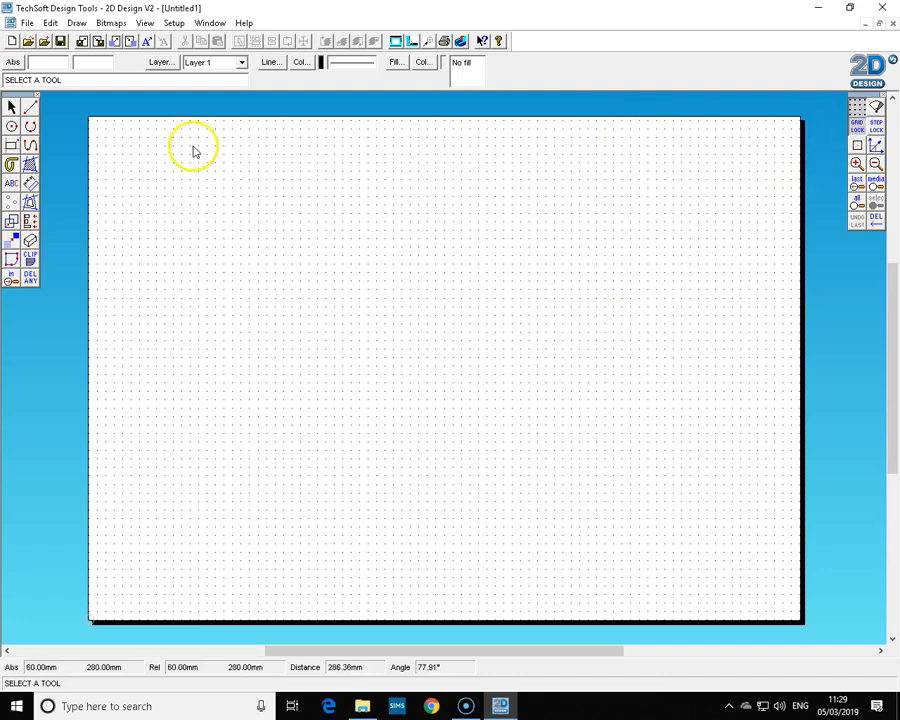
Draw a horizontal centre line about 75 mm long and a vertical centre line crossing at its left end.
{"action": "left_click", "coordinate": [31, 107]}
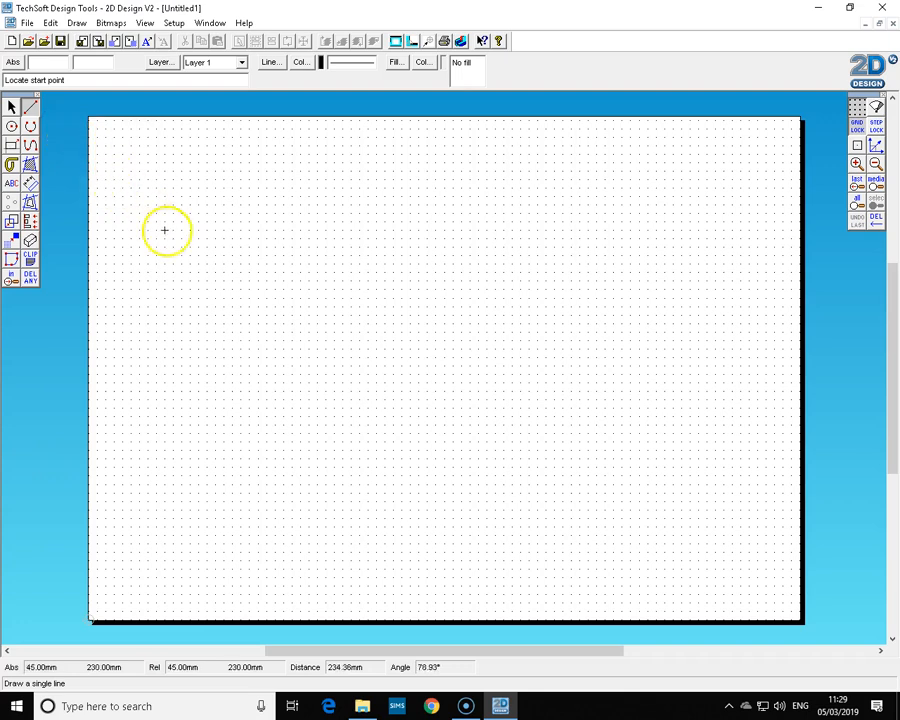
{"action": "mouse_move", "coordinate": [300, 323]}
{"action": "left_mouse_down"}
{"action": "mouse_move", "coordinate": [298, 146]}
{"action": "mouse_move", "coordinate": [293, 321]}
{"action": "mouse_move", "coordinate": [455, 321]}
{"action": "left_mouse_up"}
{"action": "left_click_drag", "start_coordinate": [300, 323], "coordinate": [300, 484]}
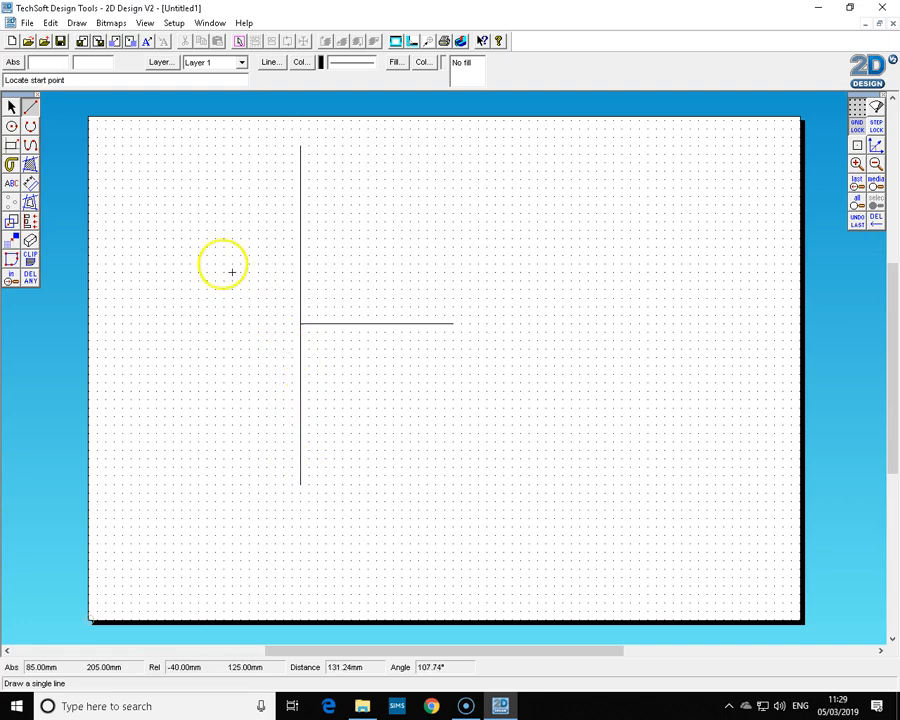
Select both centre lines and change their line style to dashed.
{"action": "left_click", "coordinate": [12, 106]}
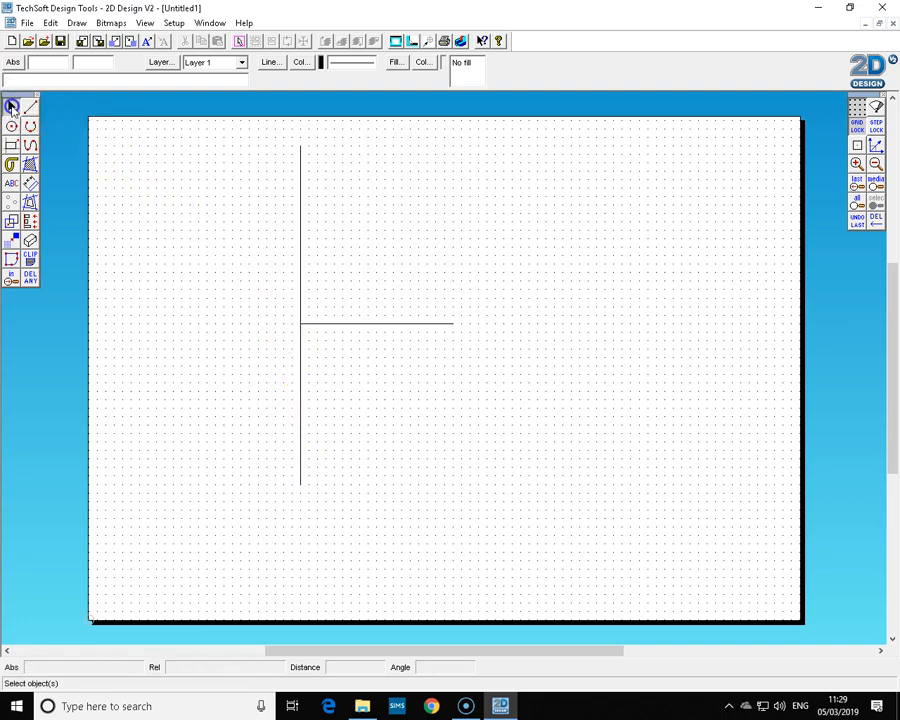
{"action": "left_click_drag", "start_coordinate": [218, 129], "coordinate": [476, 525]}
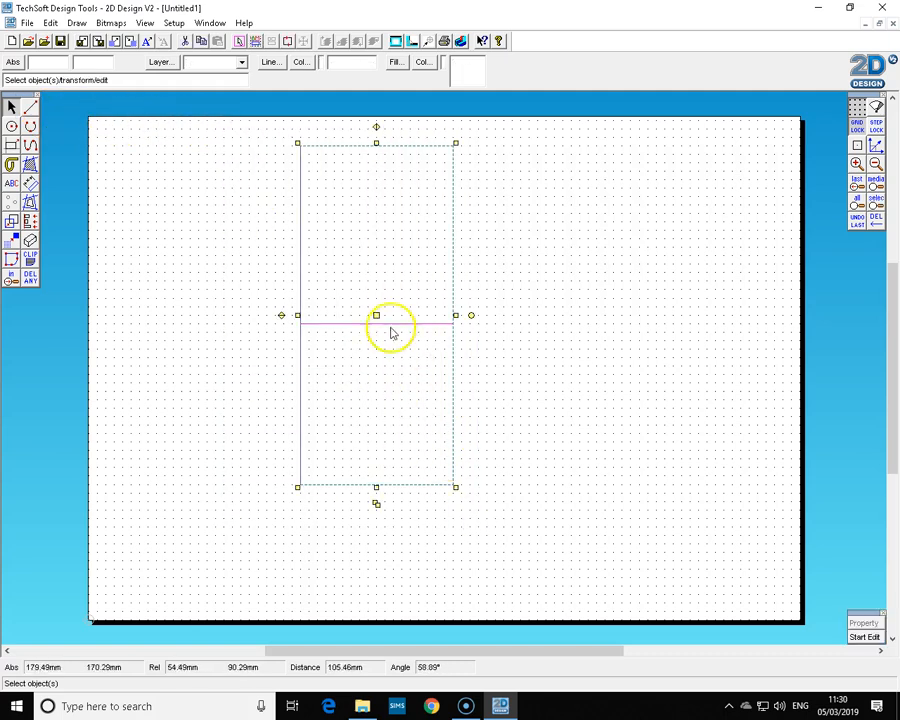
{"action": "left_click", "coordinate": [271, 63]}
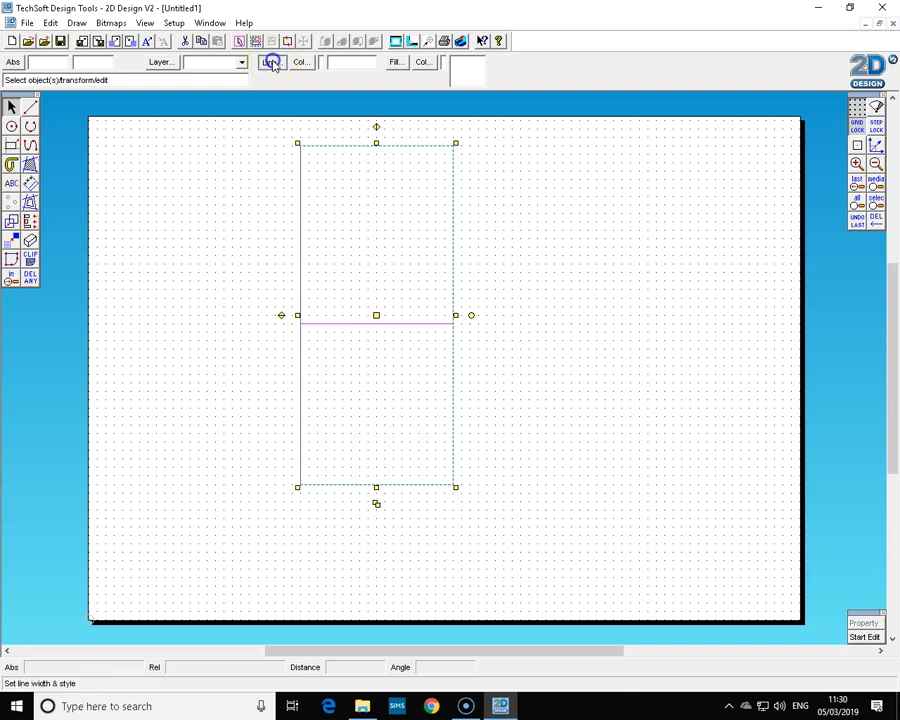
{"action": "left_click", "coordinate": [412, 306]}
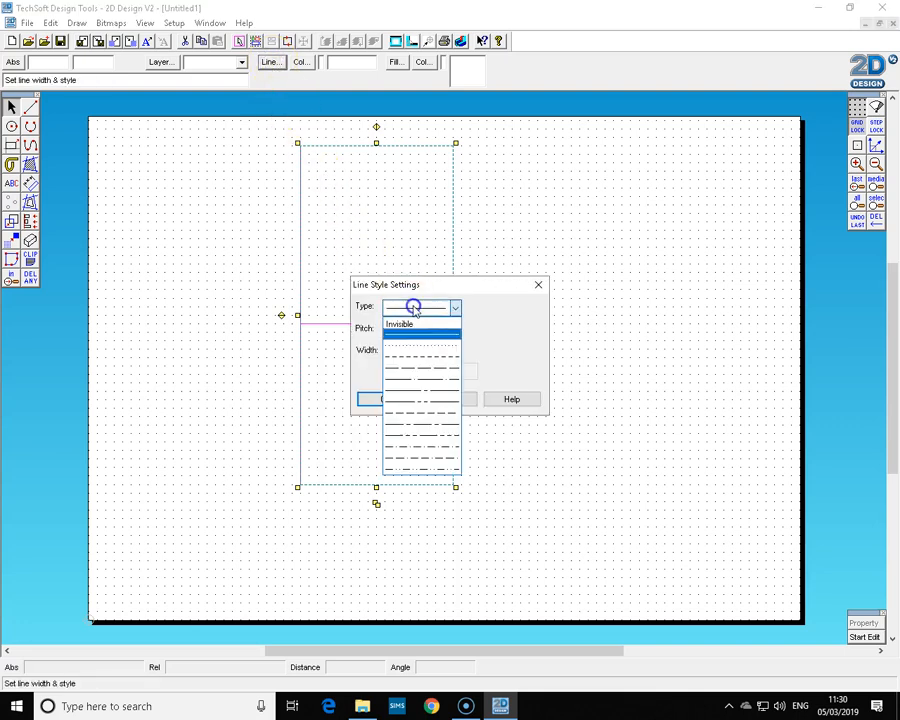
{"action": "left_click", "coordinate": [414, 358]}
{"action": "left_click_drag", "start_coordinate": [423, 329], "coordinate": [369, 328]}
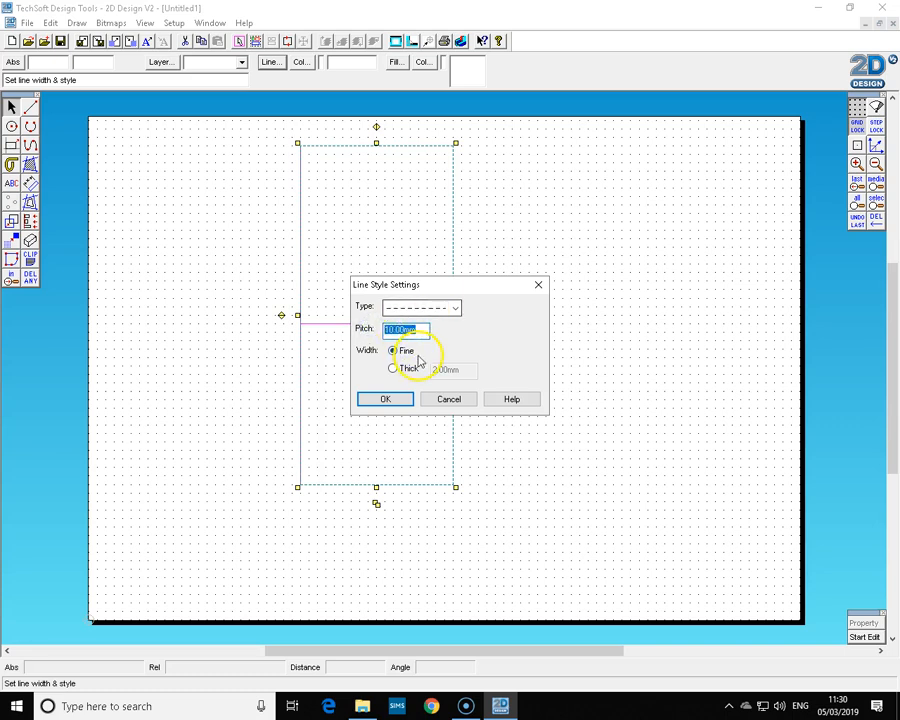
{"action": "left_click", "coordinate": [398, 399]}
{"action": "left_click", "coordinate": [527, 364]}
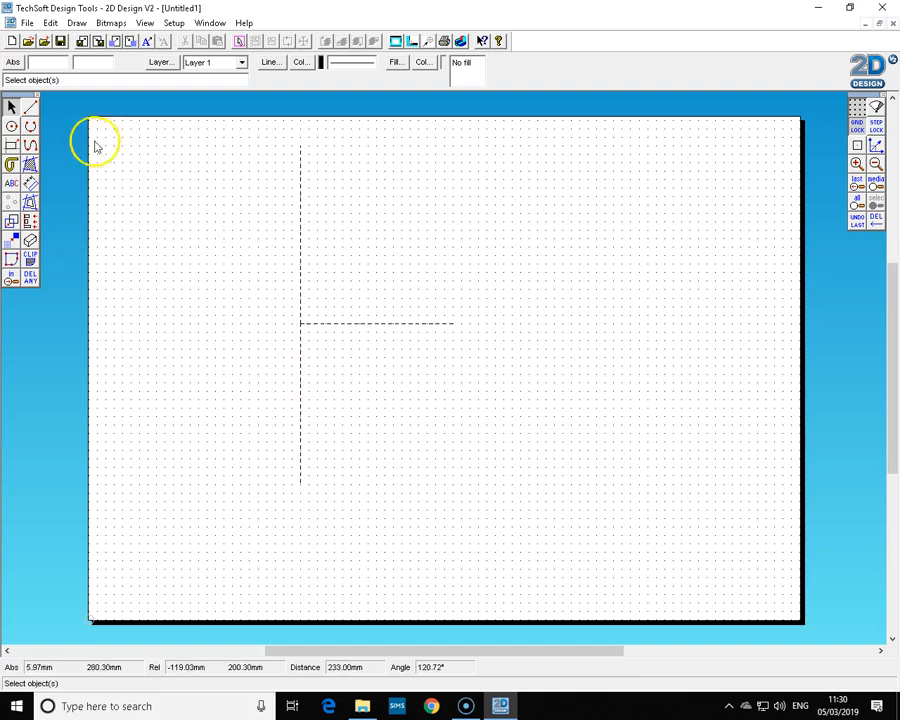
Draw a line at 25° to the vertical centre line, starting from the centre lines' intersection.
{"action": "left_click", "coordinate": [29, 107]}
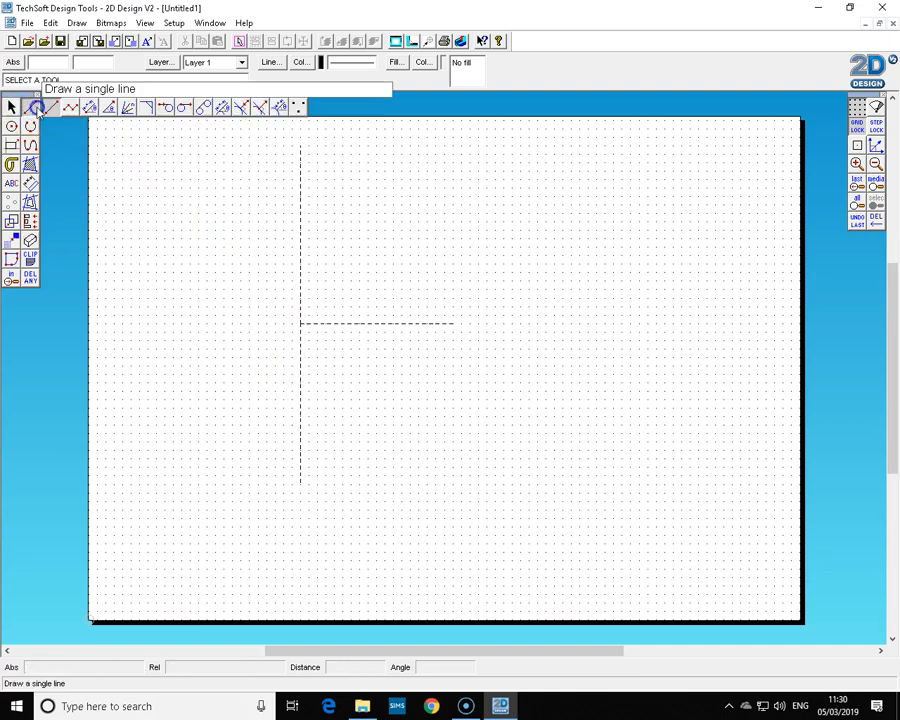
{"action": "left_click", "coordinate": [110, 109]}
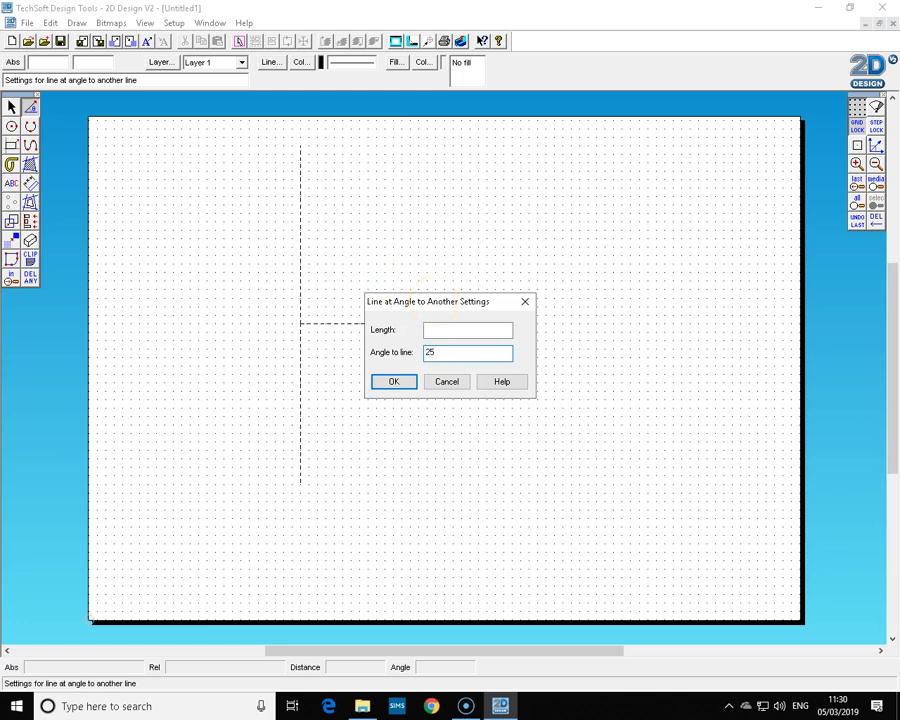
{"action": "left_click", "coordinate": [394, 383]}
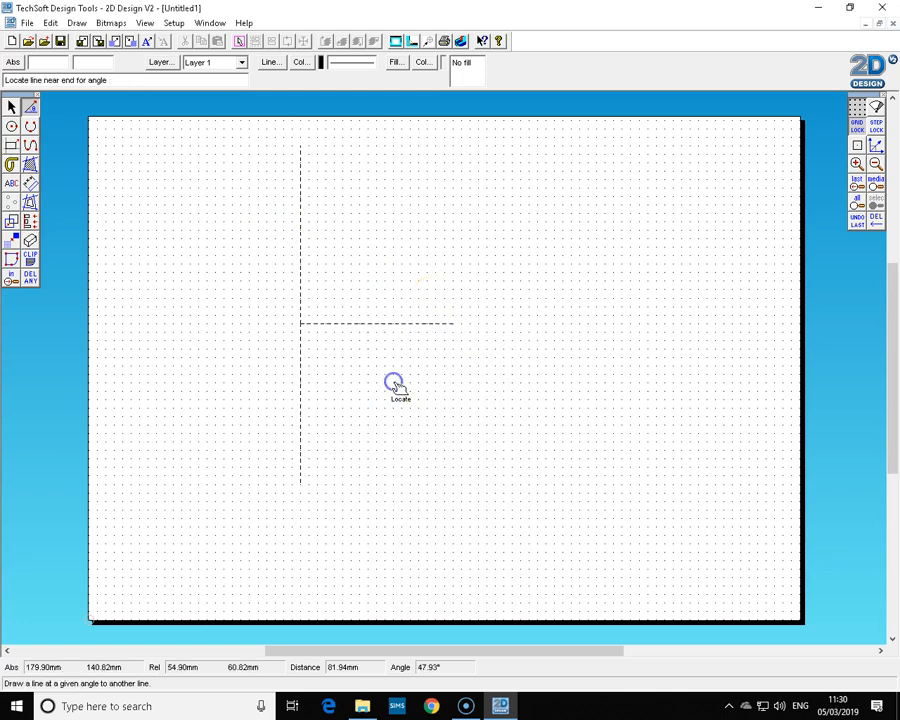
{"action": "left_click", "coordinate": [303, 331]}
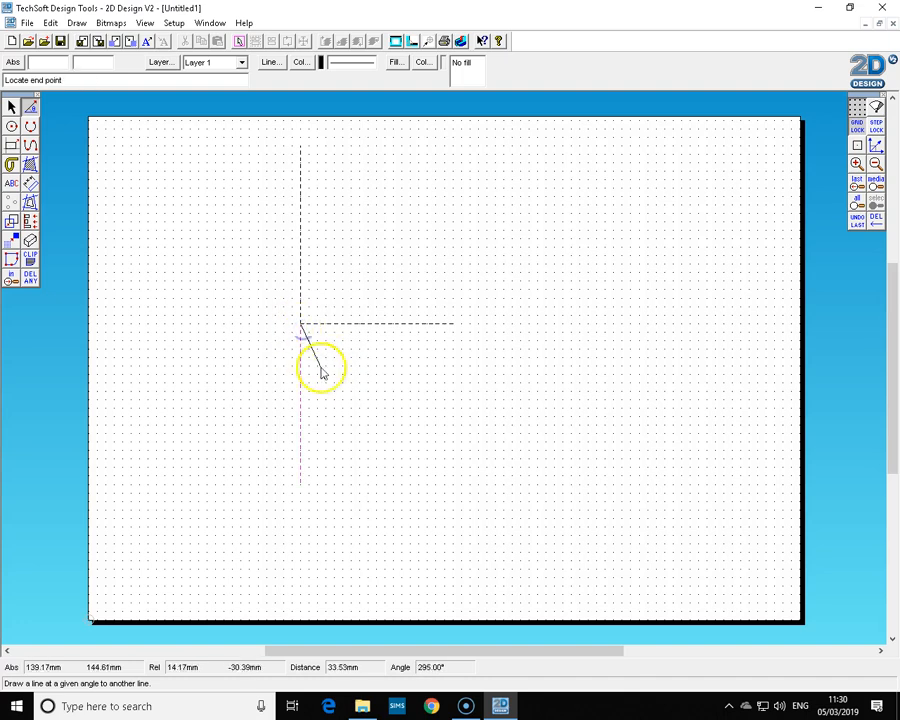
{"action": "left_click", "coordinate": [454, 572]}
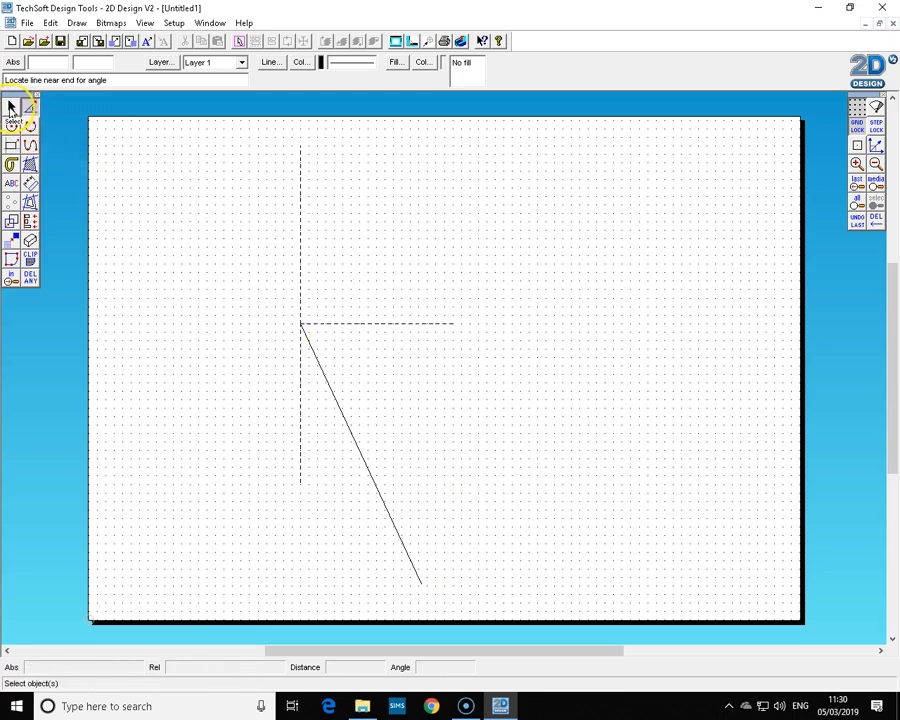
Draw a circle of radius 80 mm centred on the centre lines' intersection.
{"action": "left_click", "coordinate": [11, 108]}
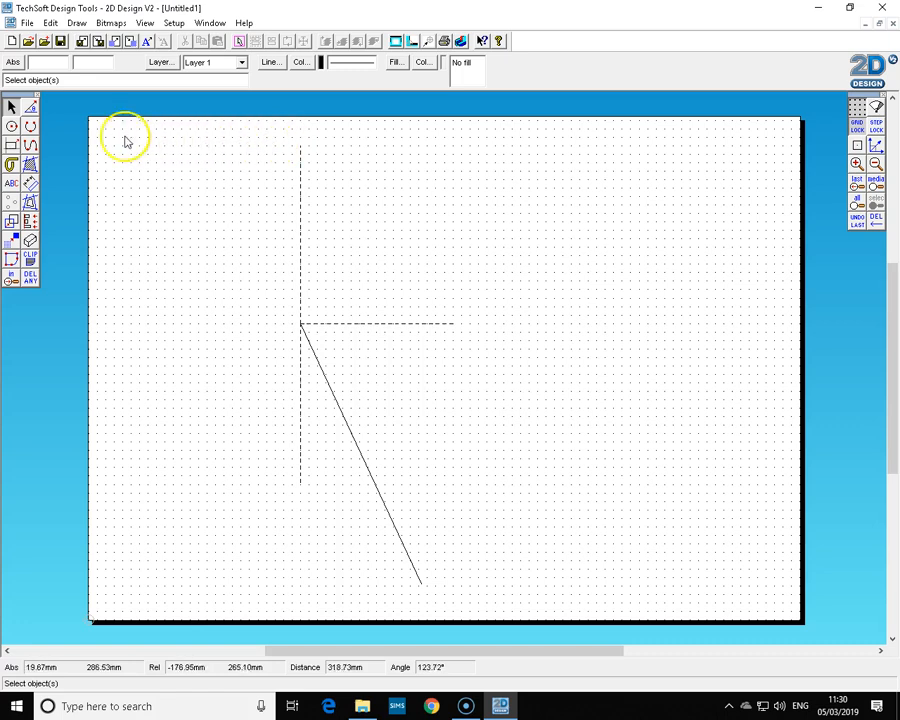
{"action": "left_click", "coordinate": [11, 126]}
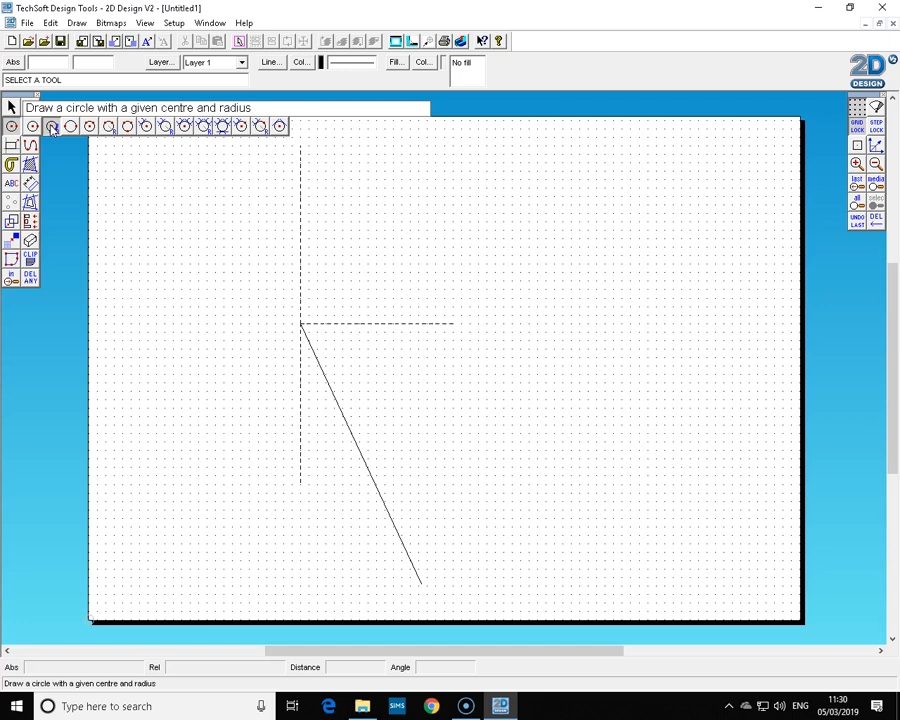
{"action": "left_click", "coordinate": [52, 127]}
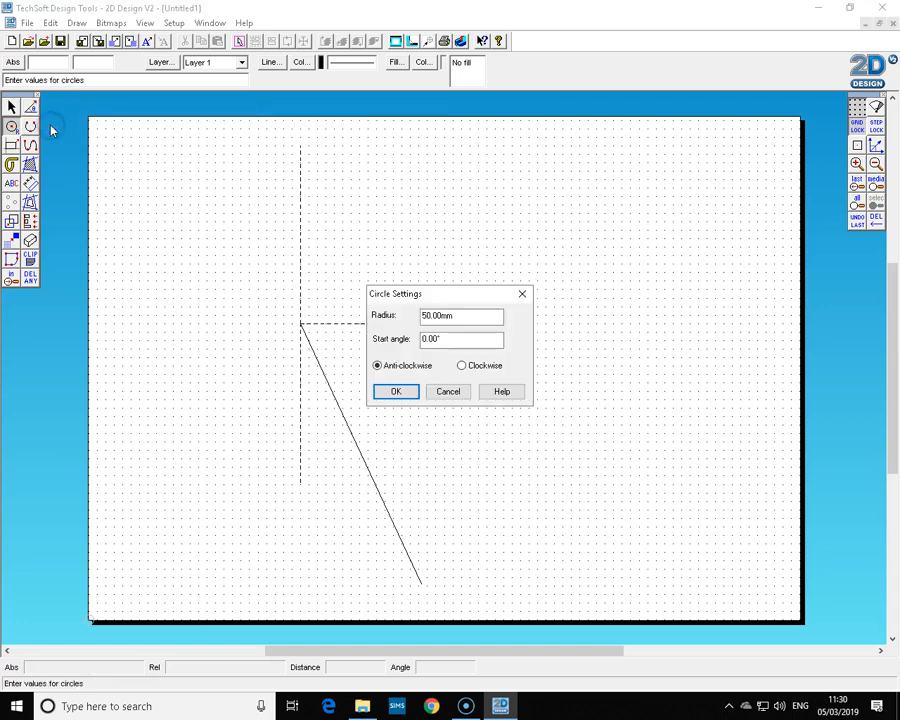
{"action": "left_click_drag", "start_coordinate": [462, 312], "coordinate": [396, 318]}
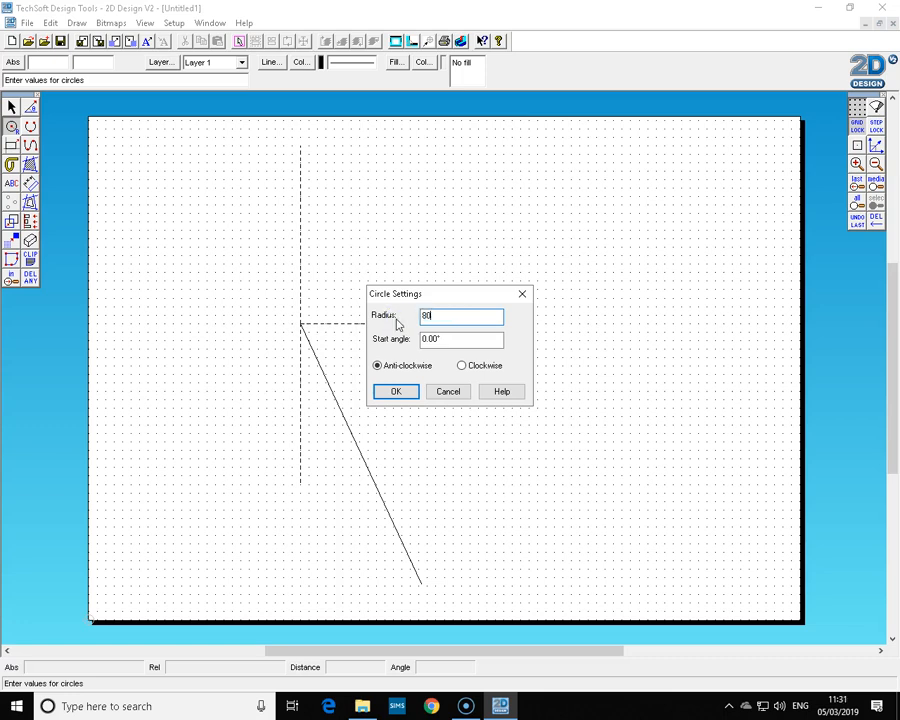
{"action": "left_click", "coordinate": [397, 392]}
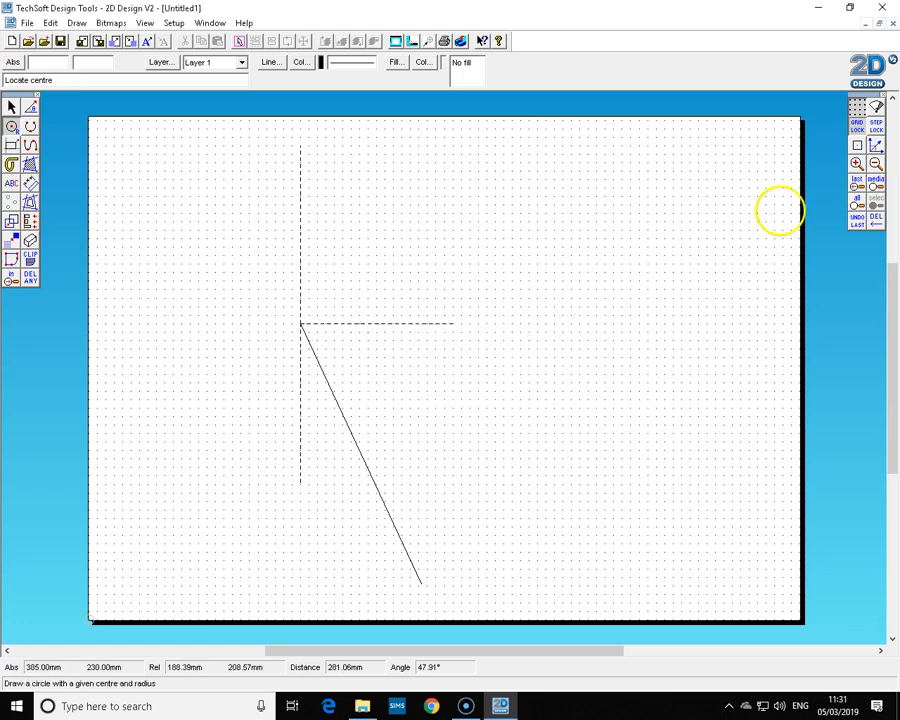
{"action": "left_click", "coordinate": [855, 126]}
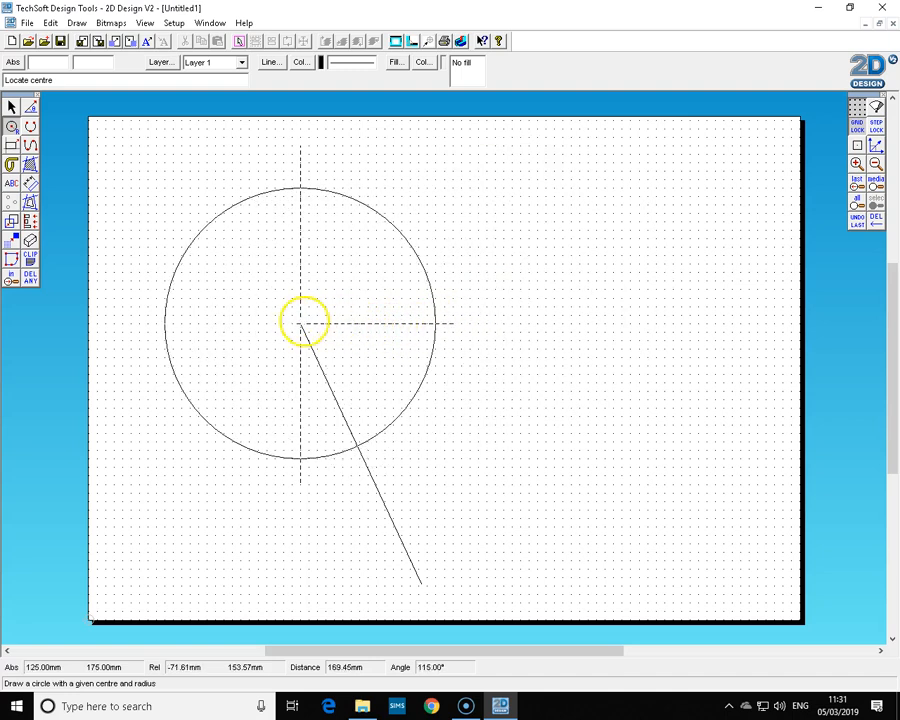
{"action": "left_click", "coordinate": [300, 323]}
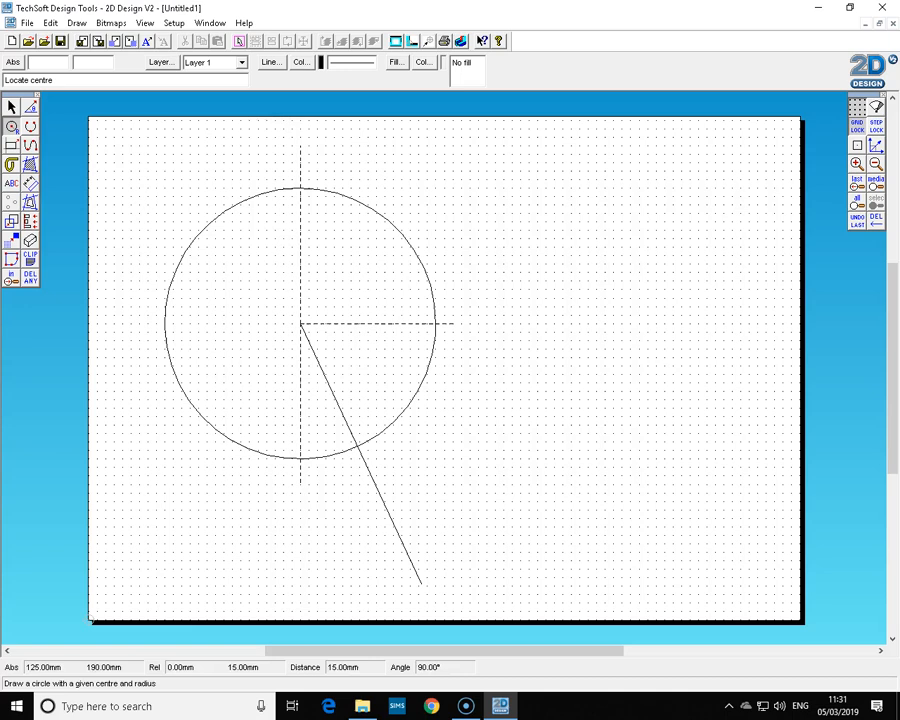
Draw a concentric circle of radius 85 mm at the same centre.
{"action": "right_click", "coordinate": [12, 130]}
{"action": "left_click_drag", "start_coordinate": [472, 316], "coordinate": [434, 319]}
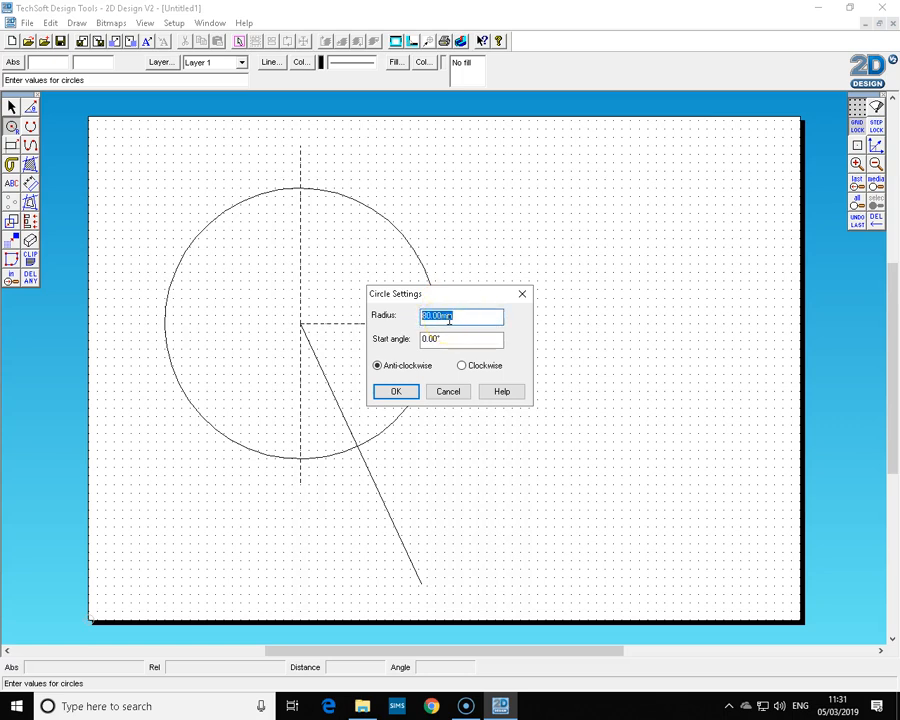
{"action": "type", "text": "85"}
{"action": "left_click", "coordinate": [408, 394]}
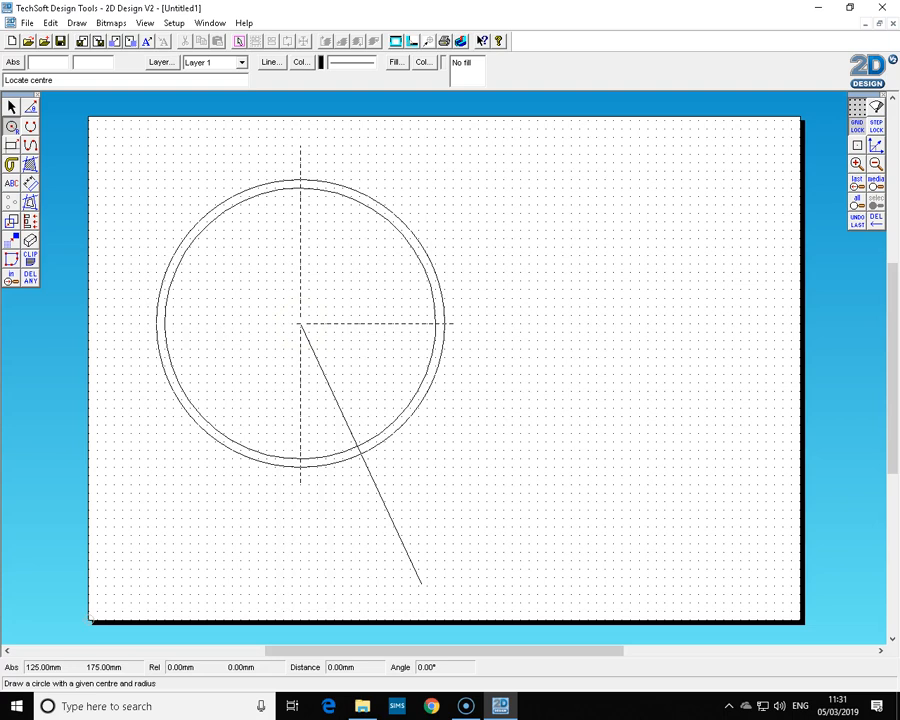
{"action": "left_click", "coordinate": [300, 323]}
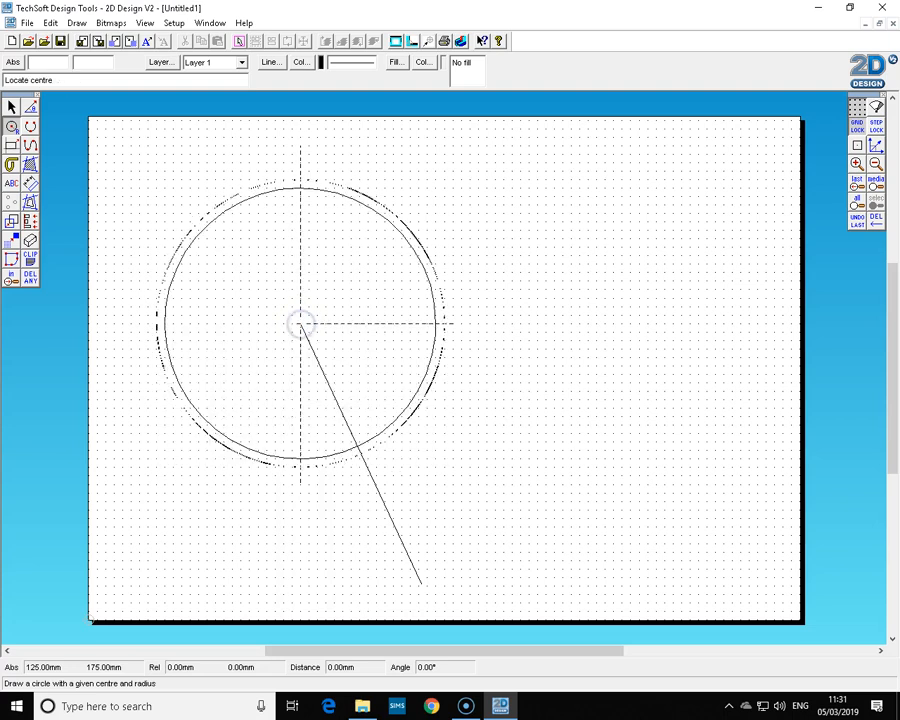
Delete the left portions of both circles between the vertical centre line and the angled line.
{"action": "left_click", "coordinate": [12, 106]}
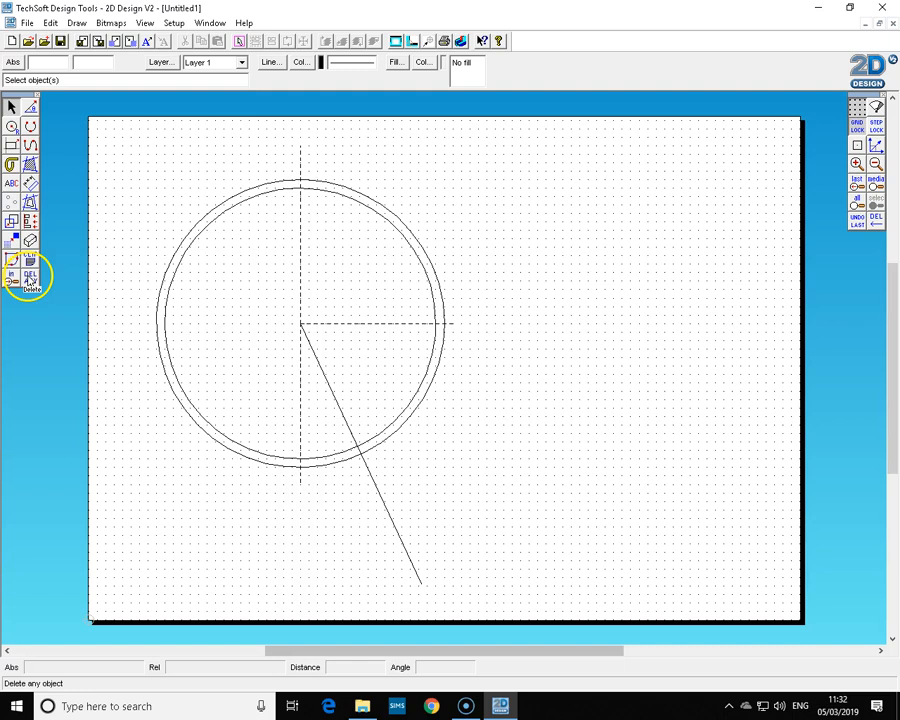
{"action": "left_click", "coordinate": [30, 279]}
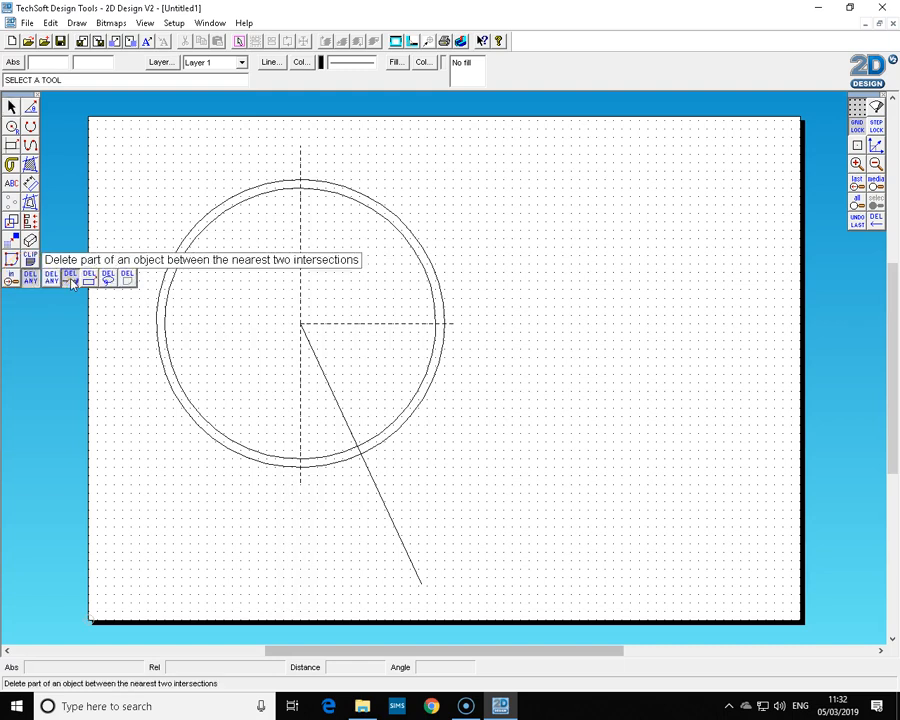
{"action": "left_click", "coordinate": [71, 281]}
{"action": "left_click", "coordinate": [234, 192]}
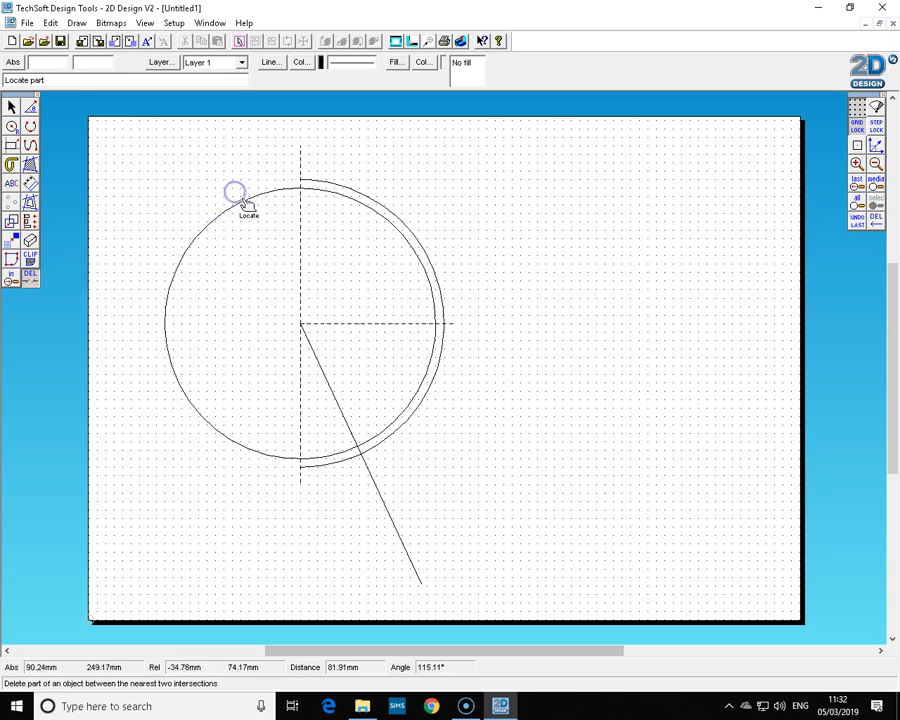
{"action": "left_click", "coordinate": [242, 200]}
{"action": "left_click", "coordinate": [336, 456]}
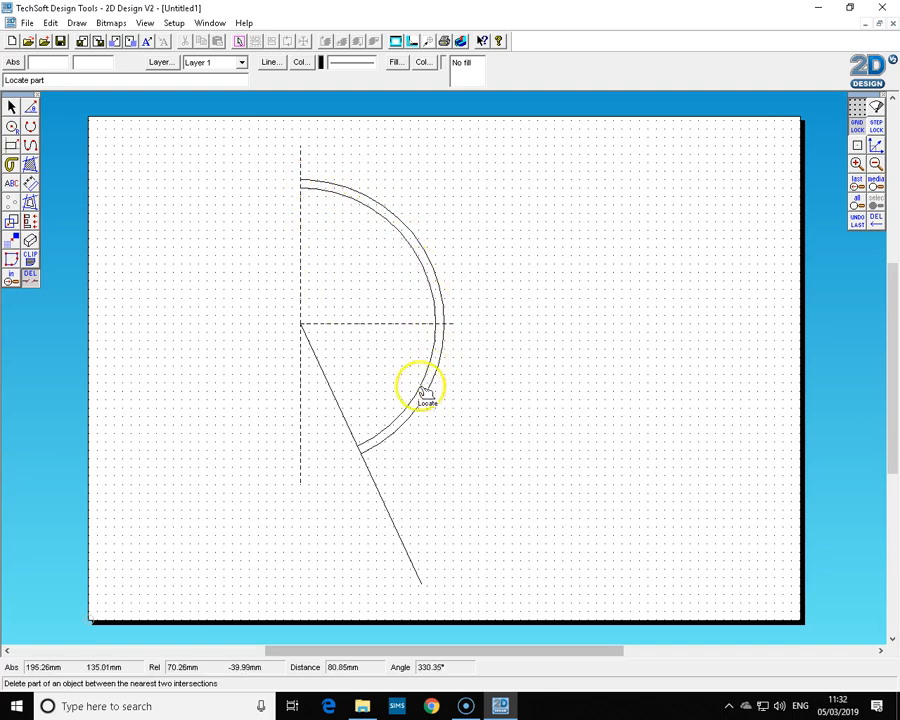
Delete the short ends of both arcs that extend past the angled line.
{"action": "left_click", "coordinate": [362, 446]}
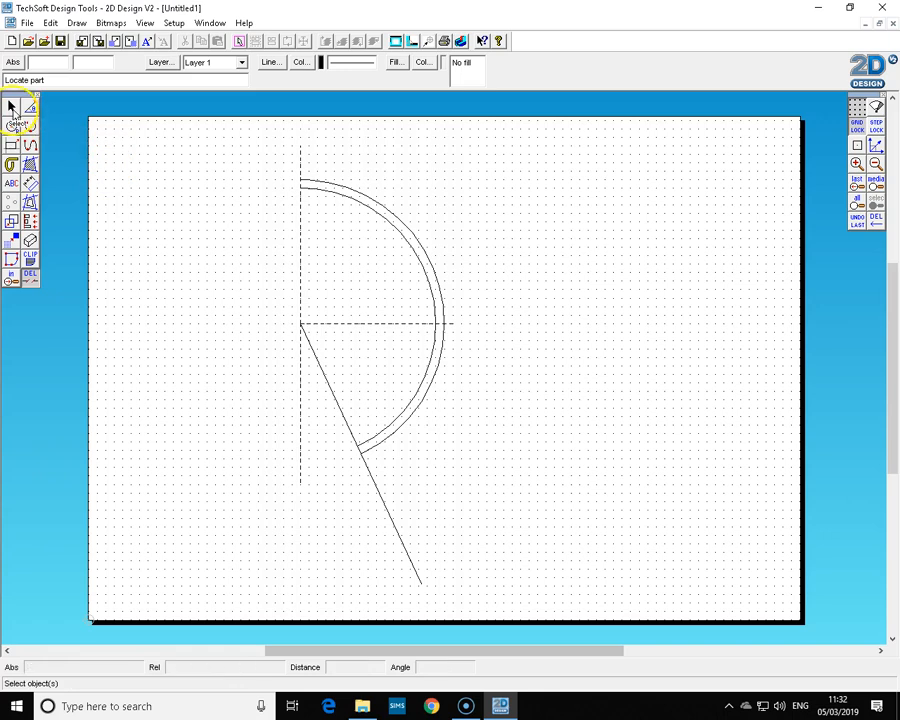
Draw tangent lines from the lower ends of both arcs, extending down to the left.
{"action": "left_click", "coordinate": [12, 108]}
{"action": "left_click", "coordinate": [31, 109]}
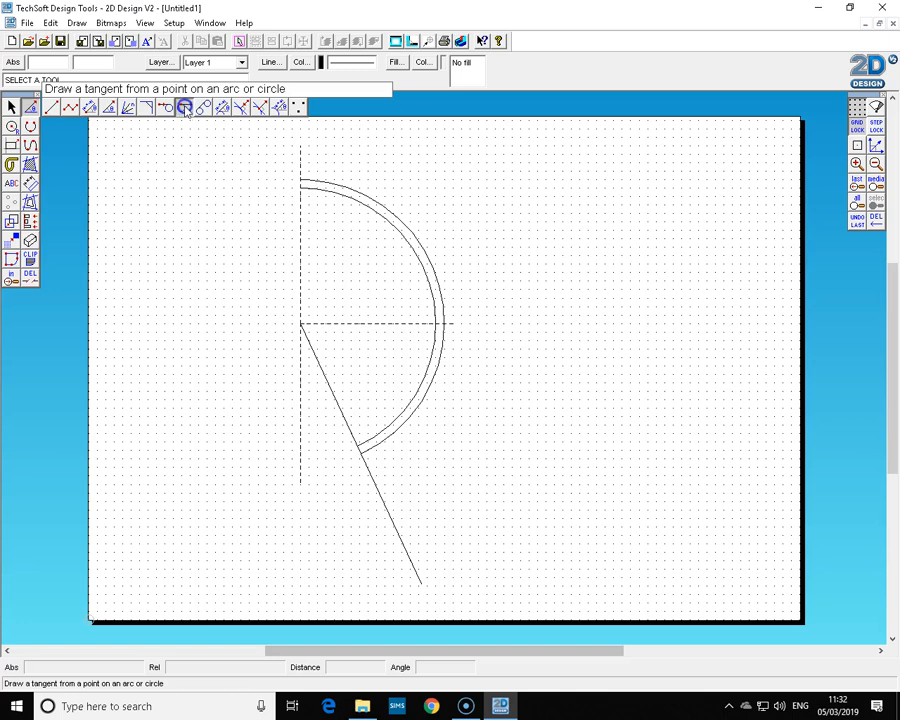
{"action": "left_click", "coordinate": [185, 108]}
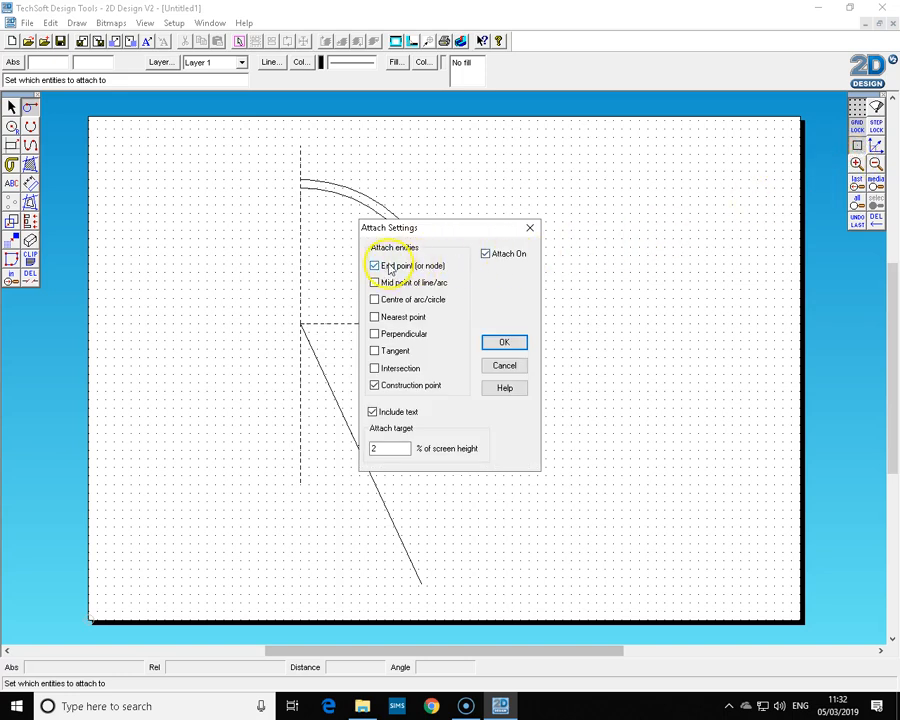
{"action": "left_click", "coordinate": [502, 343]}
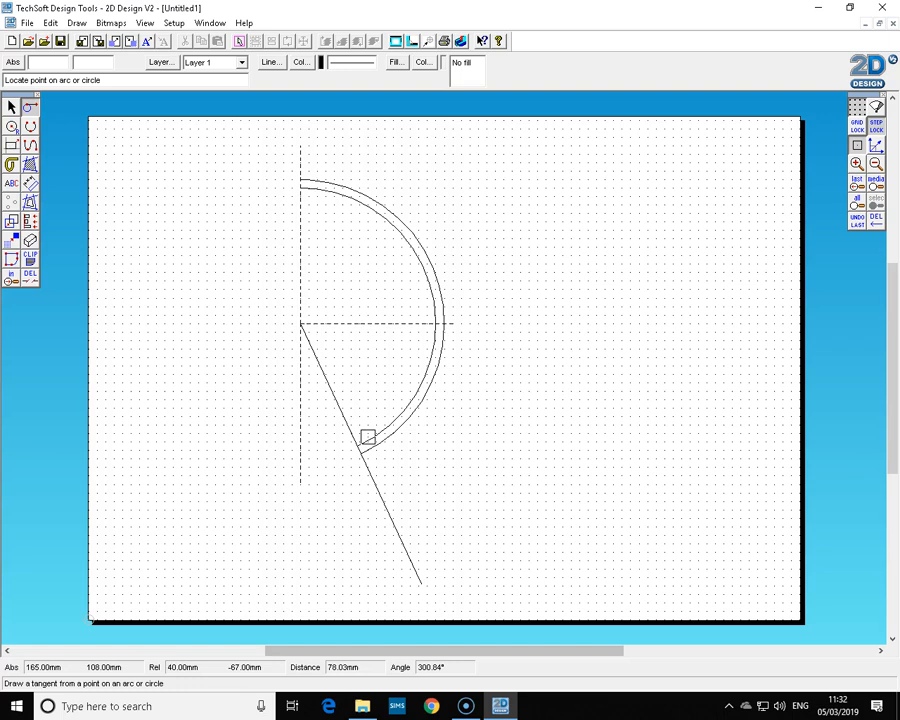
{"action": "left_click", "coordinate": [367, 437]}
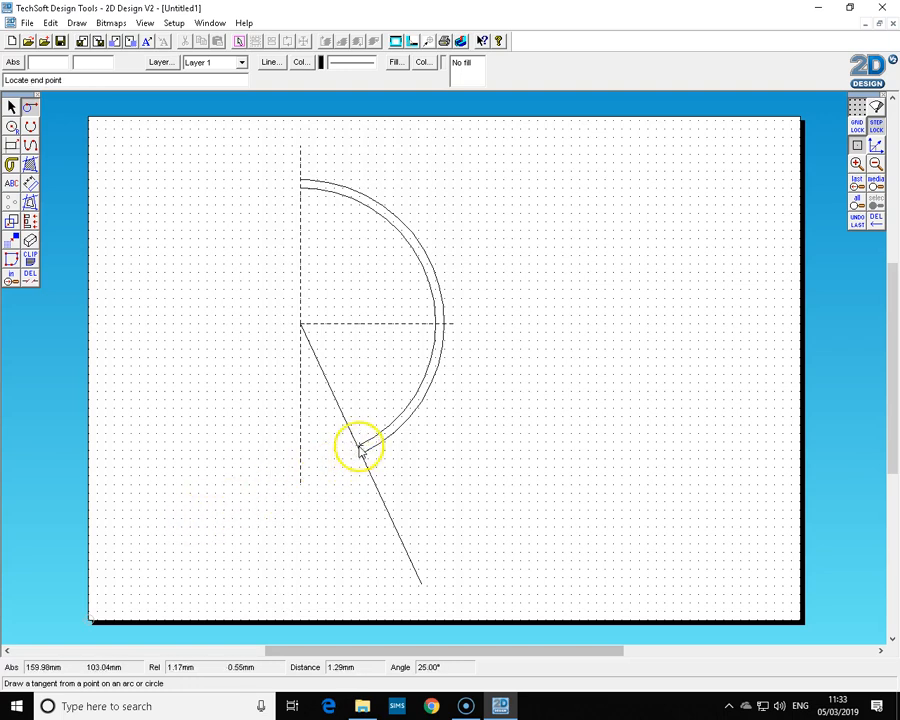
{"action": "left_click", "coordinate": [123, 552]}
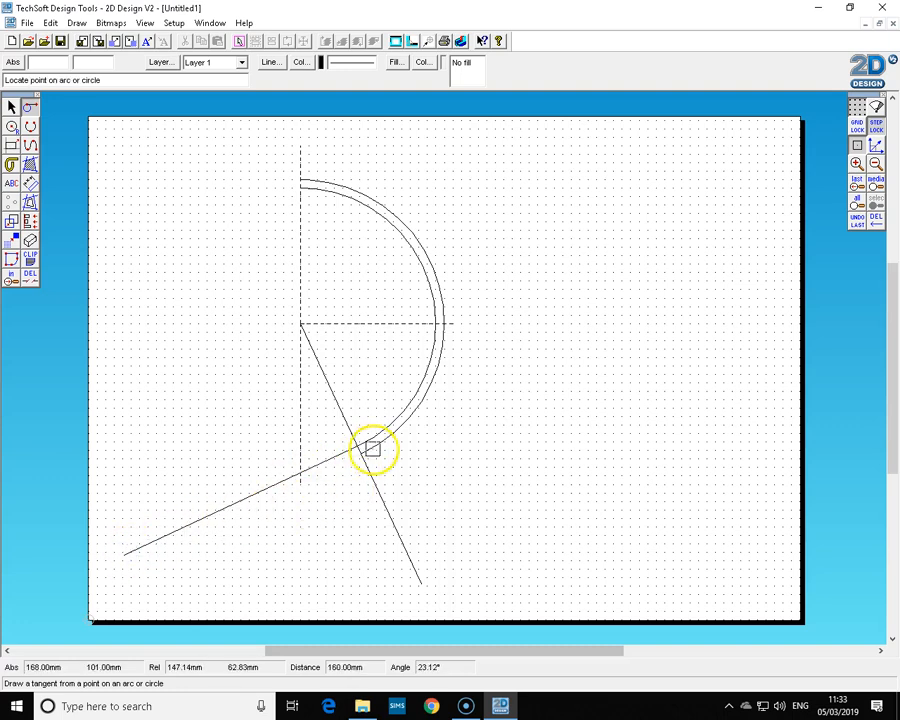
{"action": "left_click", "coordinate": [372, 449]}
{"action": "left_click", "coordinate": [131, 581]}
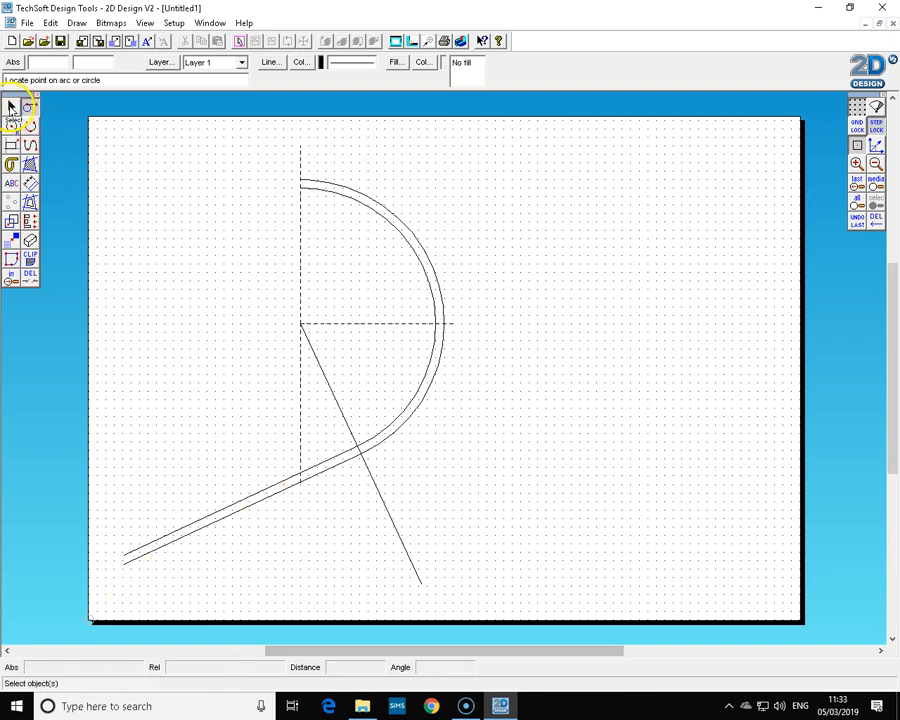
Draw a contour line parallel to the angled line, offset to its left.
{"action": "left_click", "coordinate": [11, 107]}
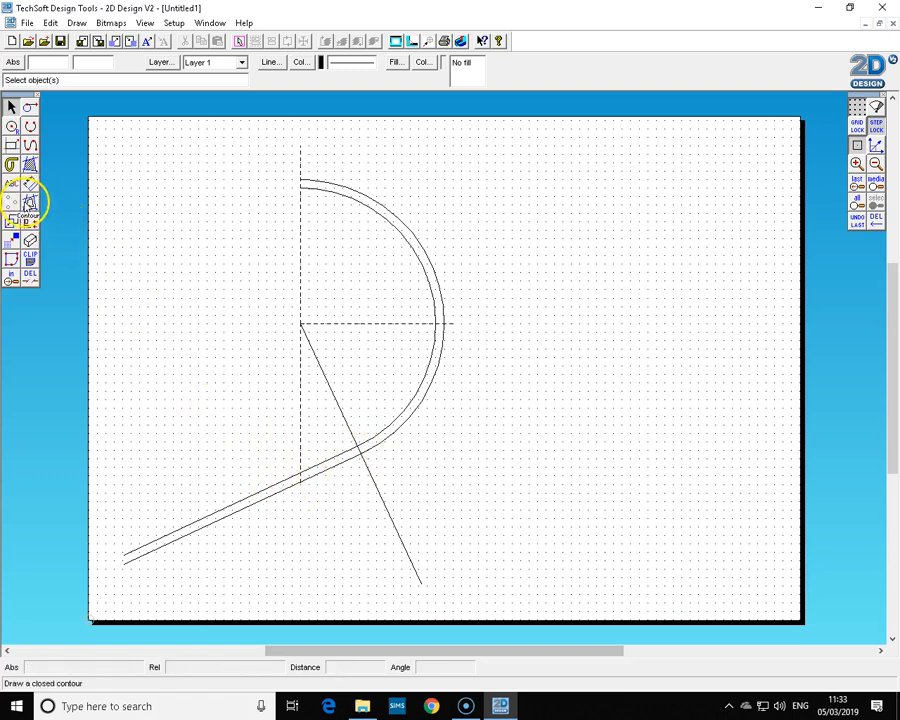
{"action": "left_click", "coordinate": [27, 202]}
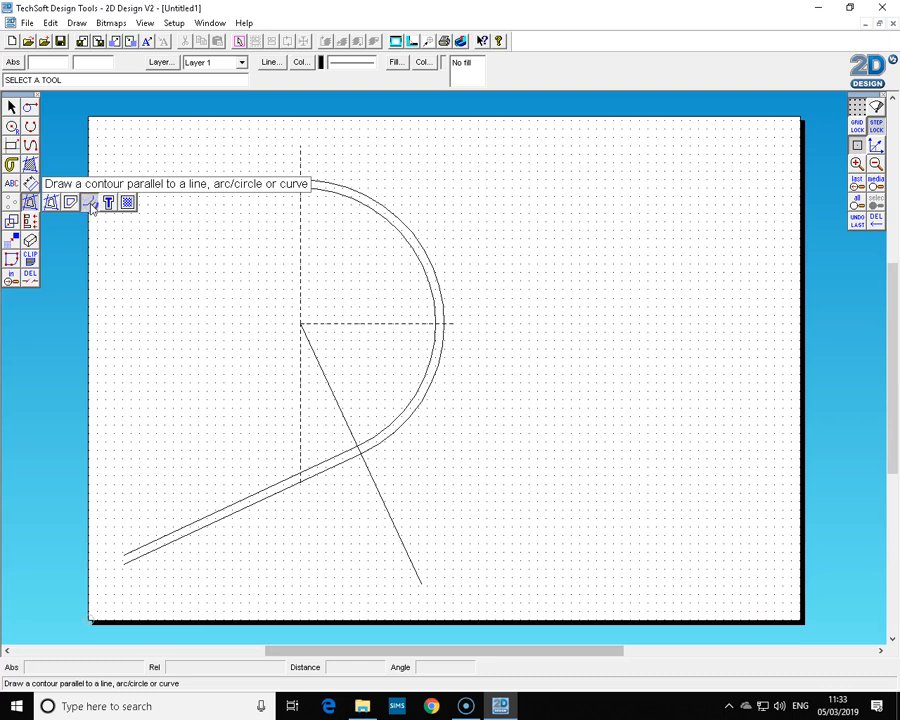
{"action": "left_click", "coordinate": [90, 204]}
{"action": "left_click", "coordinate": [494, 304]}
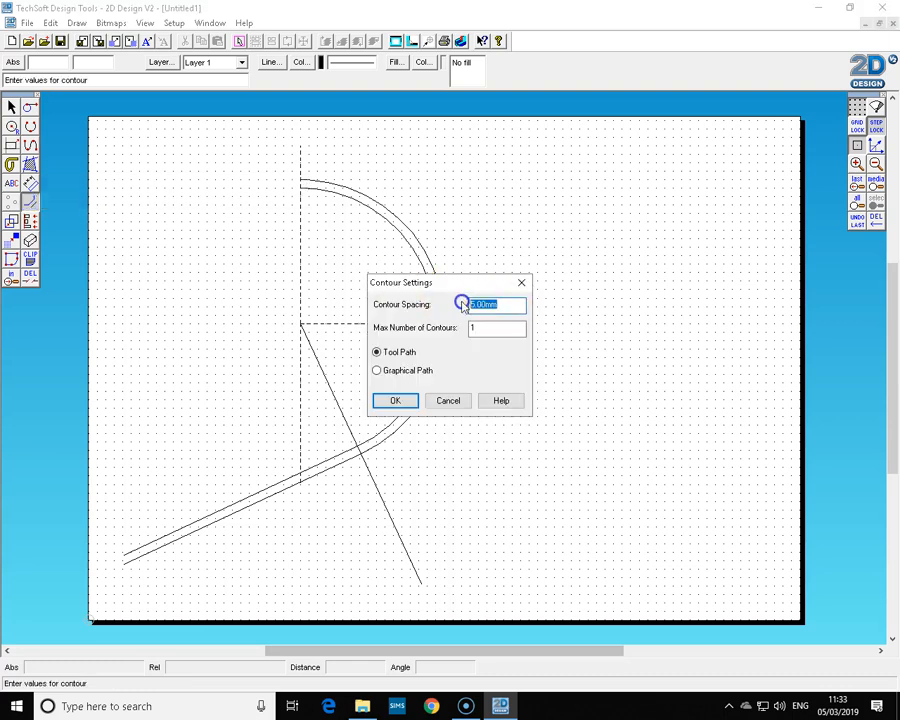
{"action": "key", "text": "Return"}
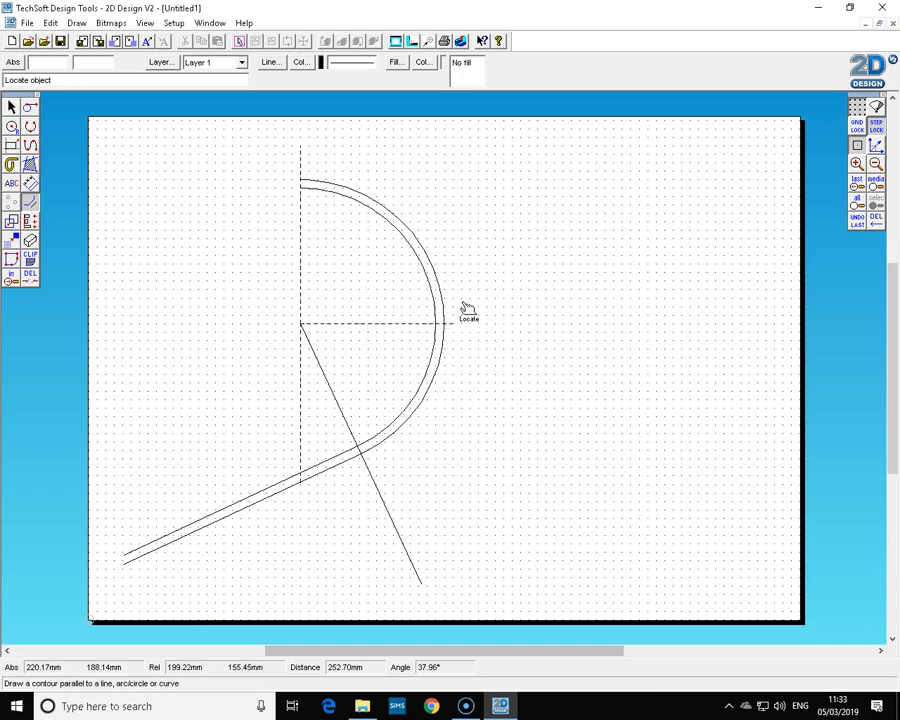
{"action": "left_click", "coordinate": [368, 480]}
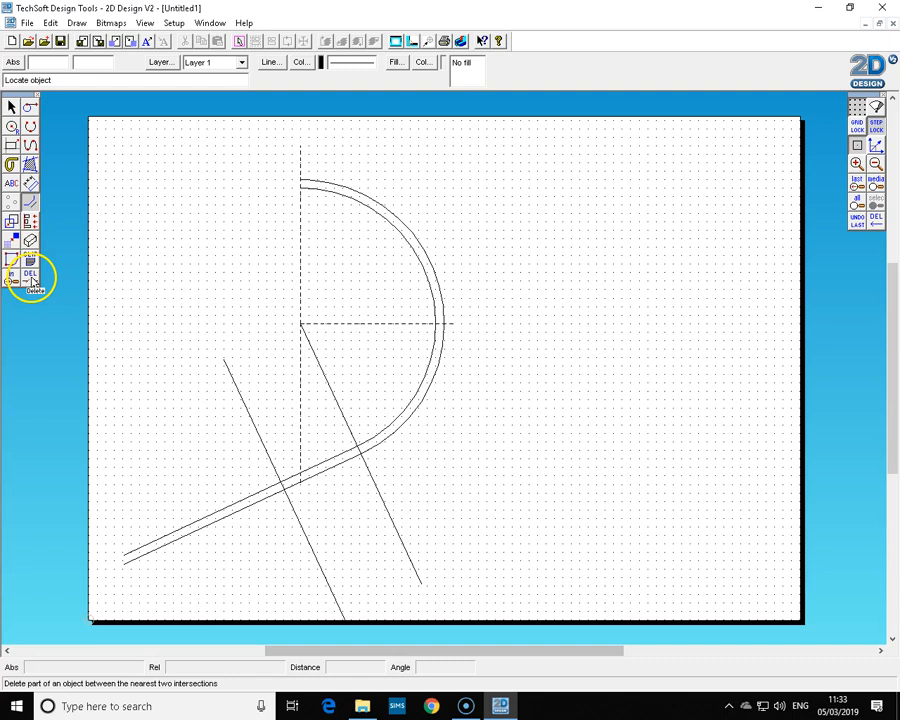
Trim the tangent lines at the parallel line and delete the leftover angled and parallel line segments.
{"action": "left_click", "coordinate": [31, 281]}
{"action": "left_click", "coordinate": [246, 499]}
{"action": "left_click", "coordinate": [298, 526]}
{"action": "left_click", "coordinate": [388, 500]}
{"action": "left_click", "coordinate": [342, 404]}
{"action": "left_click", "coordinate": [252, 436]}
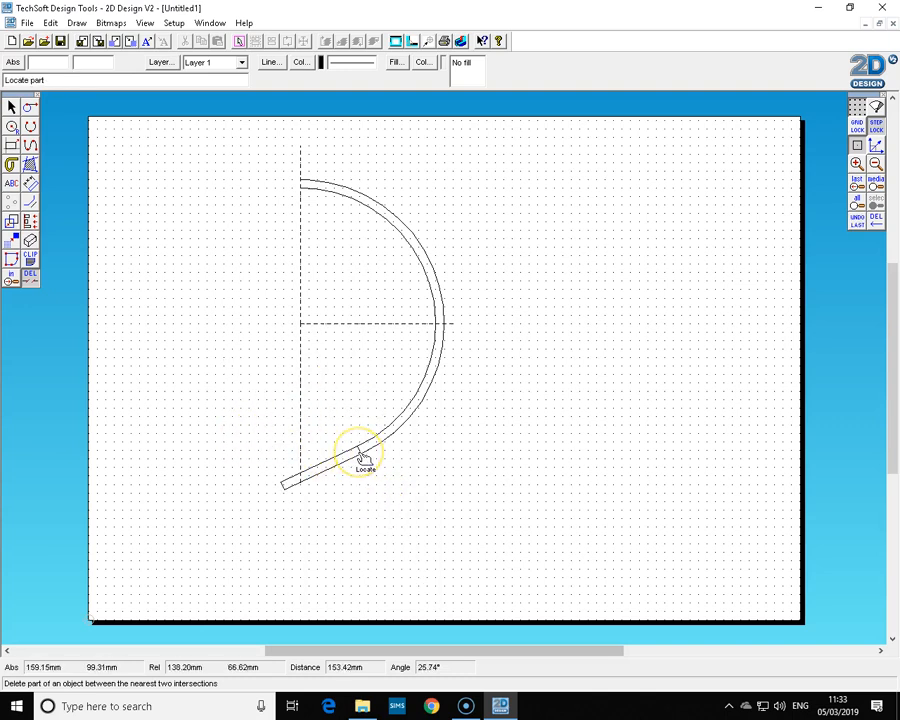
Draw a contour line 5 mm parallel beneath the lower tangent line.
{"action": "left_click", "coordinate": [30, 203]}
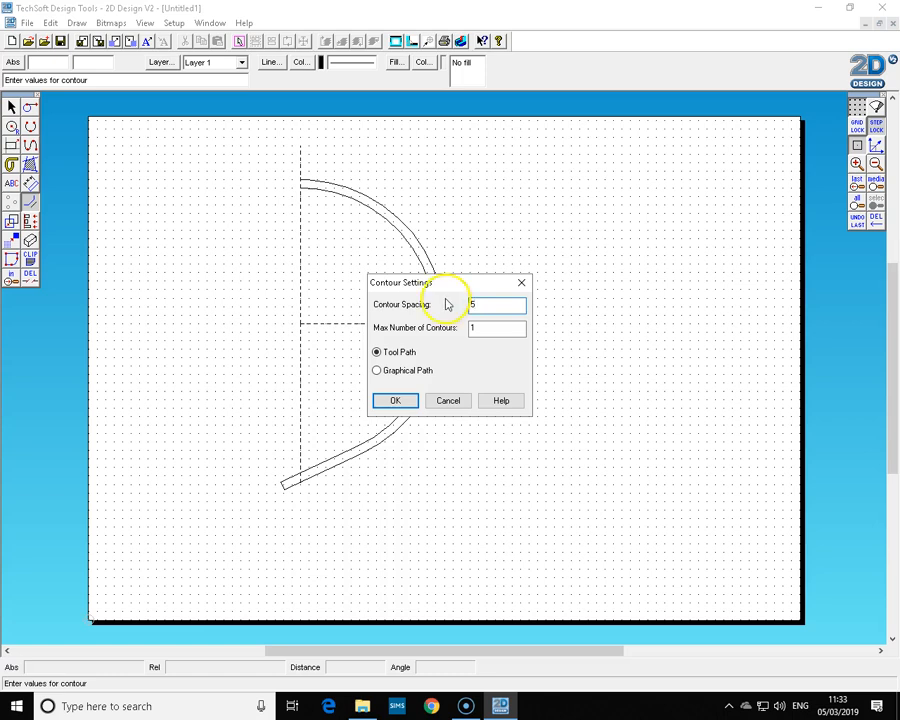
{"action": "left_click", "coordinate": [399, 402]}
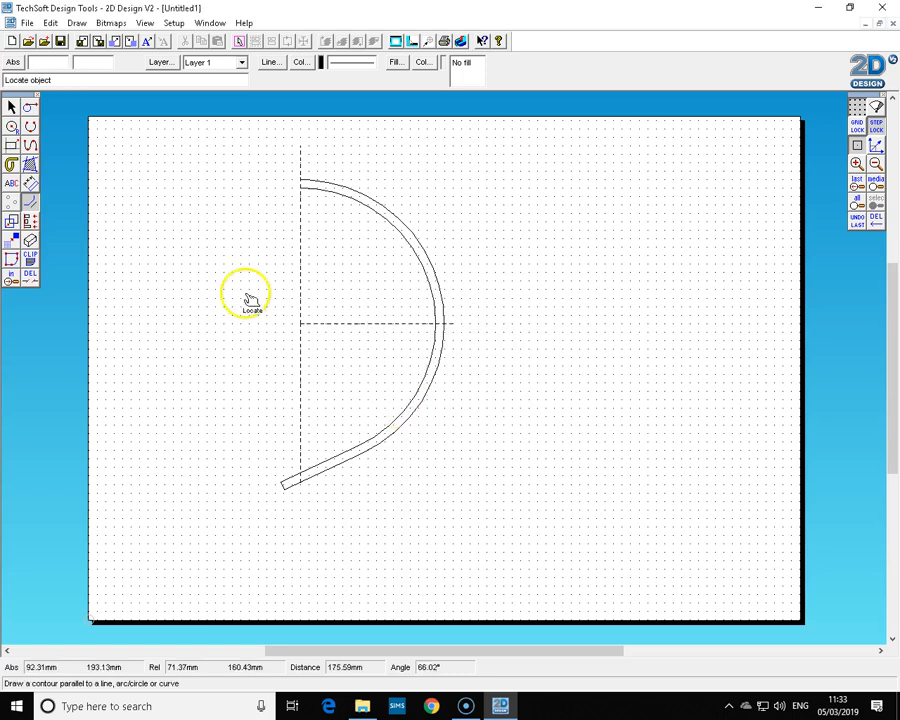
{"action": "left_click", "coordinate": [31, 206]}
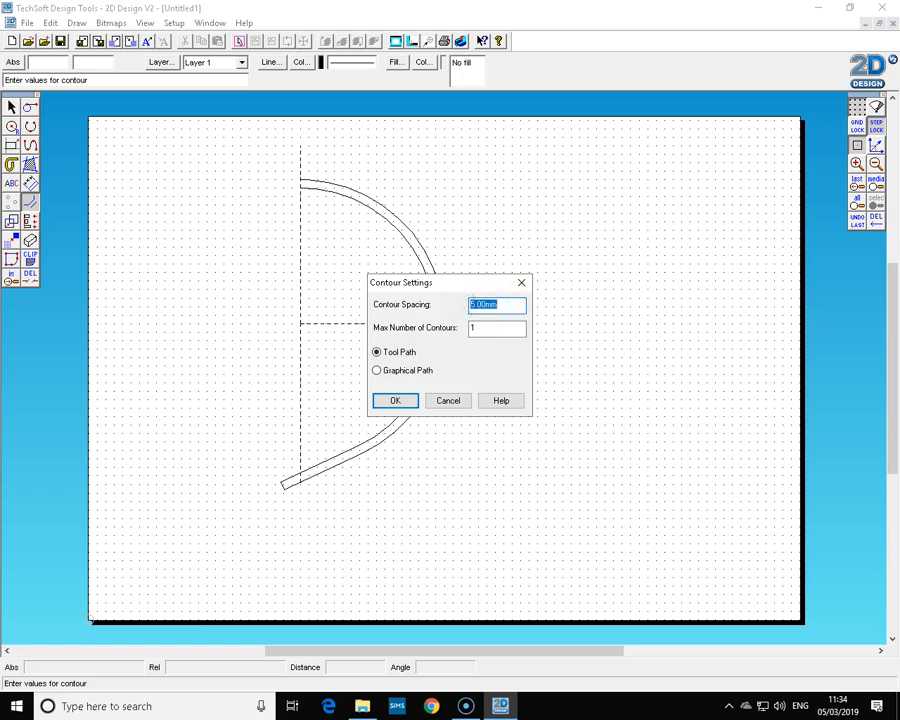
{"action": "left_click", "coordinate": [407, 405]}
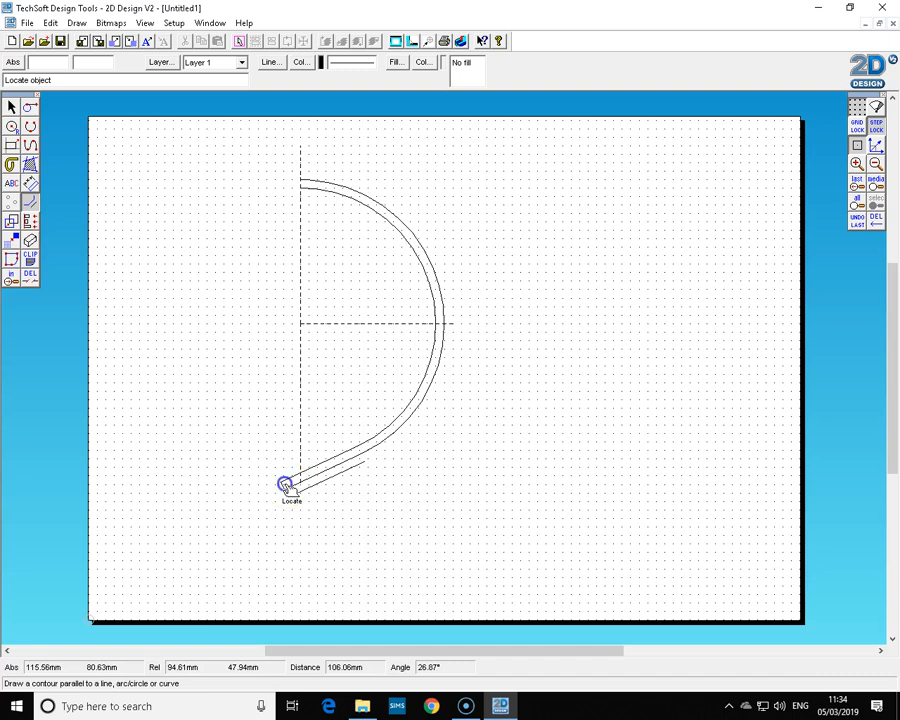
Draw a contour line 10 mm parallel to the end line of the lamp arm.
{"action": "left_click", "coordinate": [11, 278]}
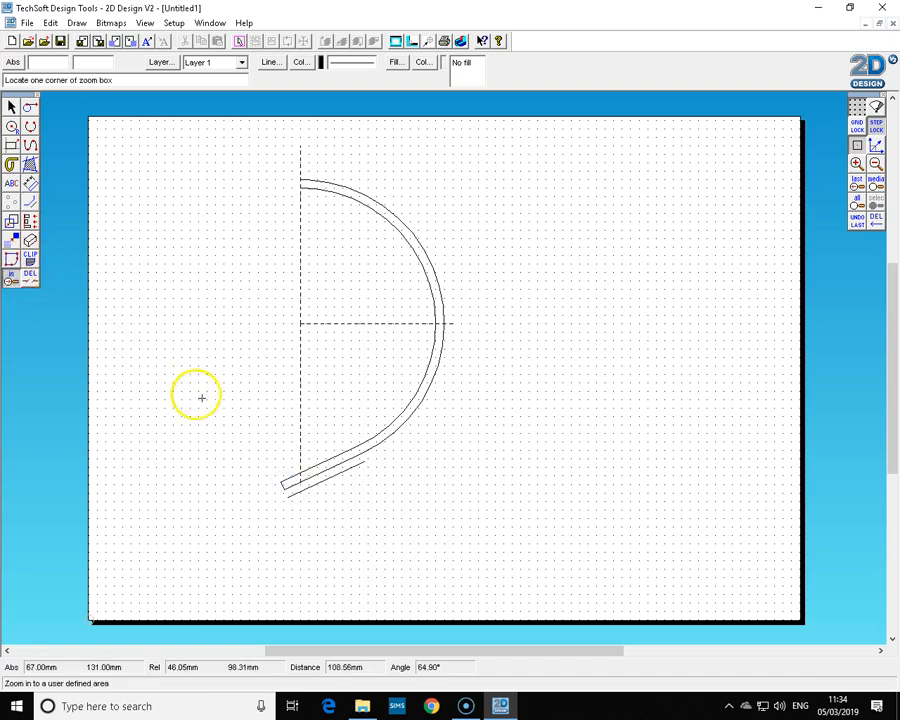
{"action": "left_click", "coordinate": [240, 412]}
{"action": "left_click", "coordinate": [392, 529]}
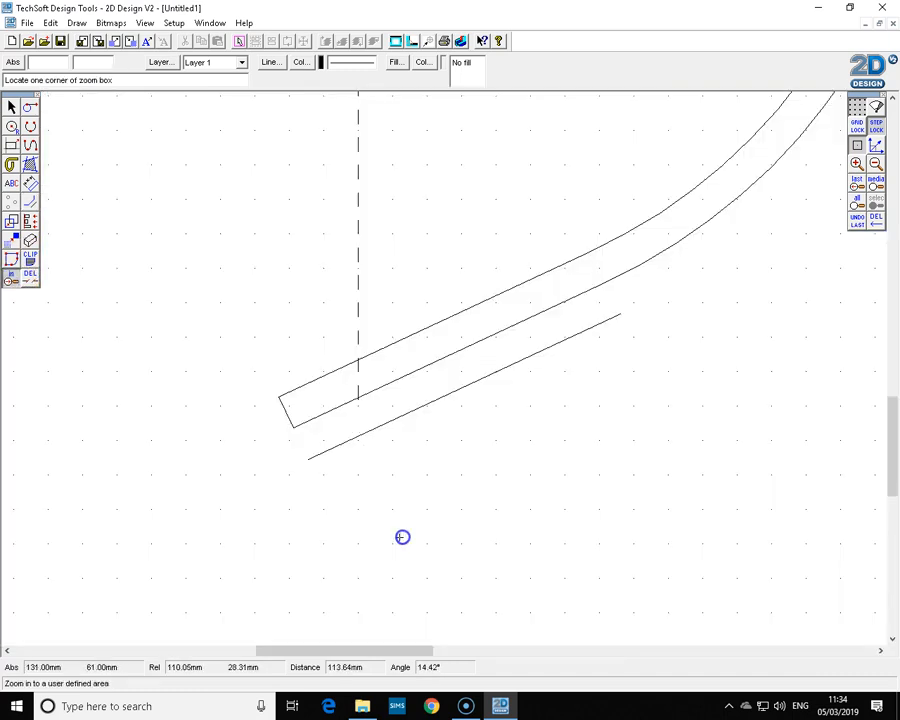
{"action": "left_click", "coordinate": [30, 201]}
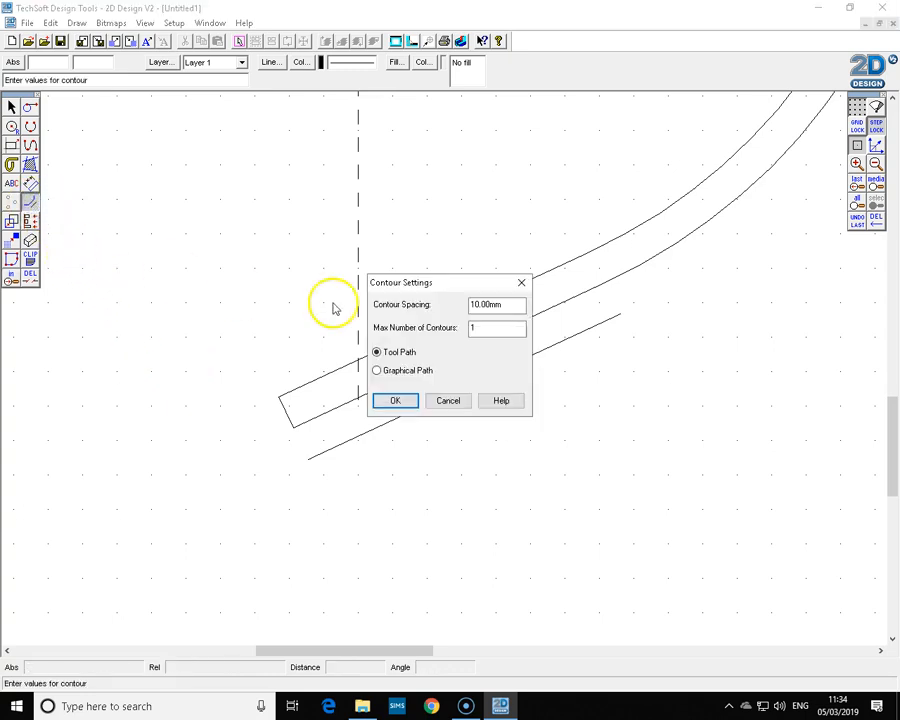
{"action": "left_click", "coordinate": [393, 402]}
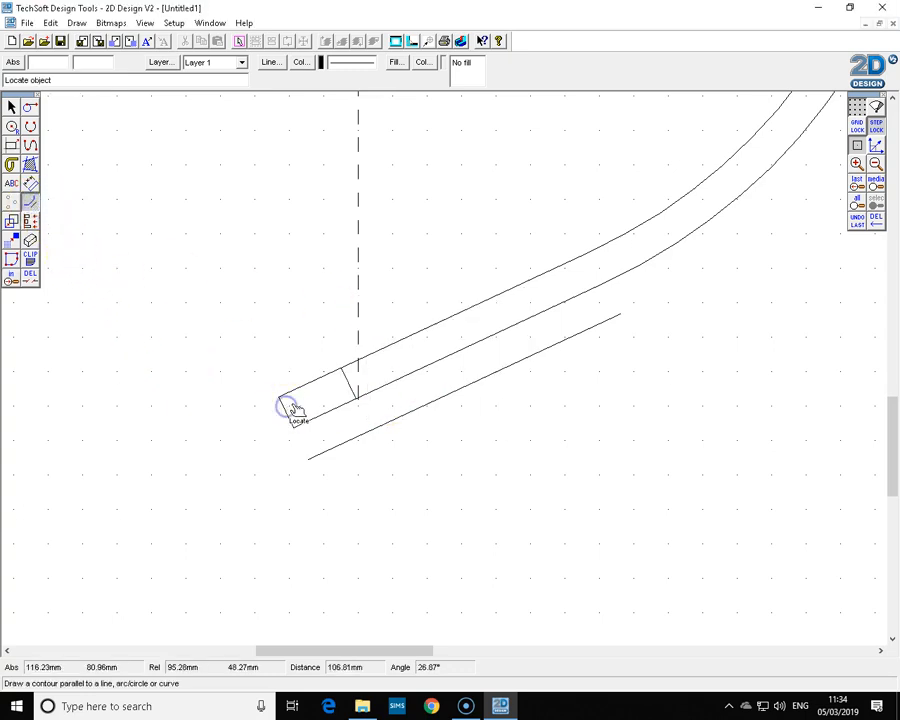
Delete the parallel line beneath the lower tangent line.
{"action": "left_click", "coordinate": [12, 107]}
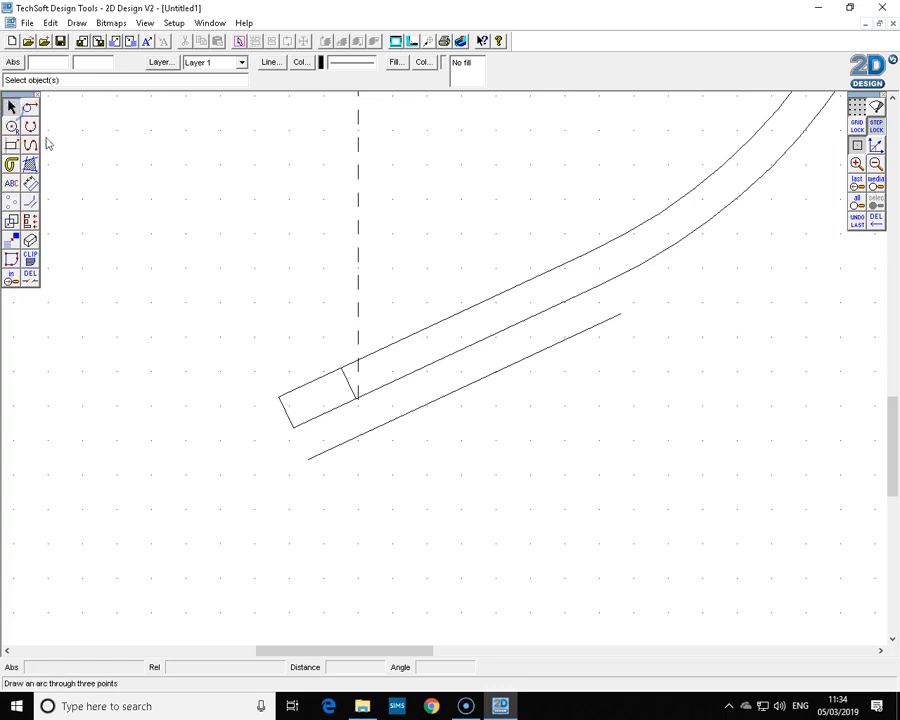
{"action": "left_click", "coordinate": [343, 446]}
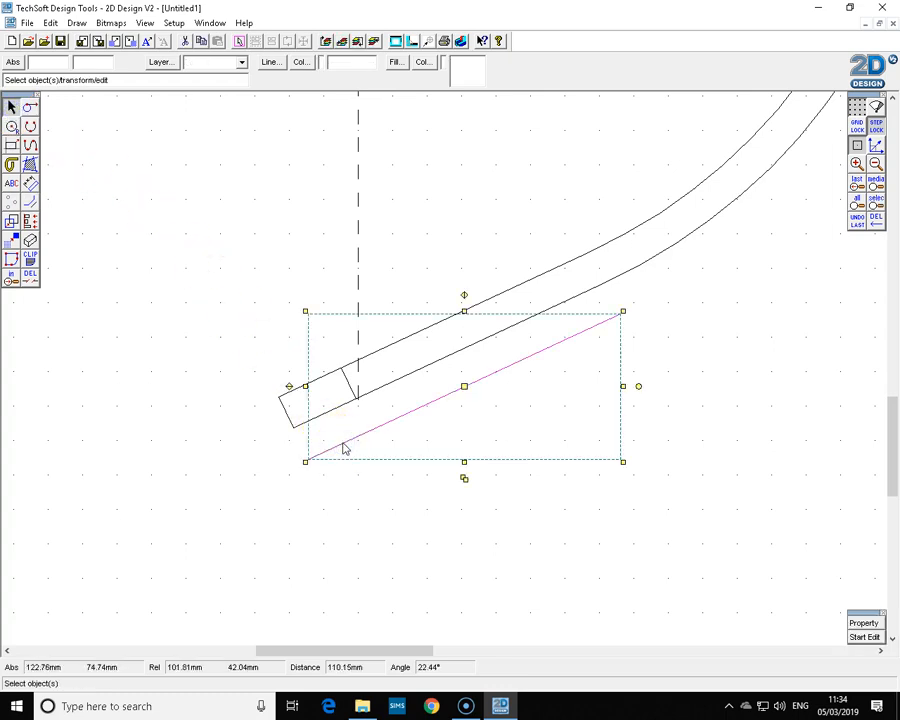
{"action": "key", "text": "Delete"}
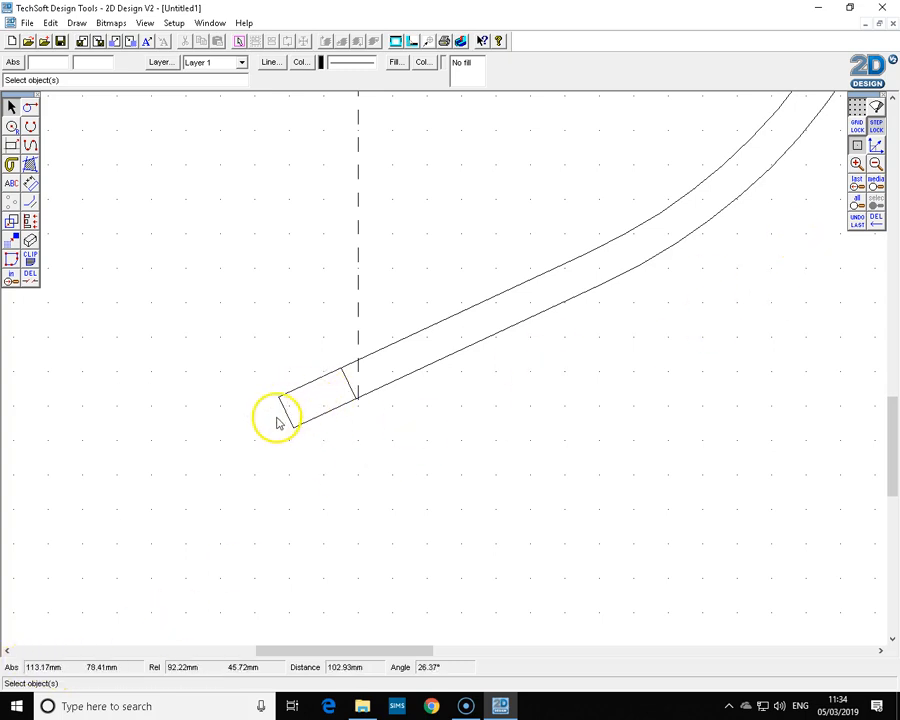
Draw a line at 25° to the upper tangent line from its end, extending up to the left.
{"action": "left_click", "coordinate": [31, 110]}
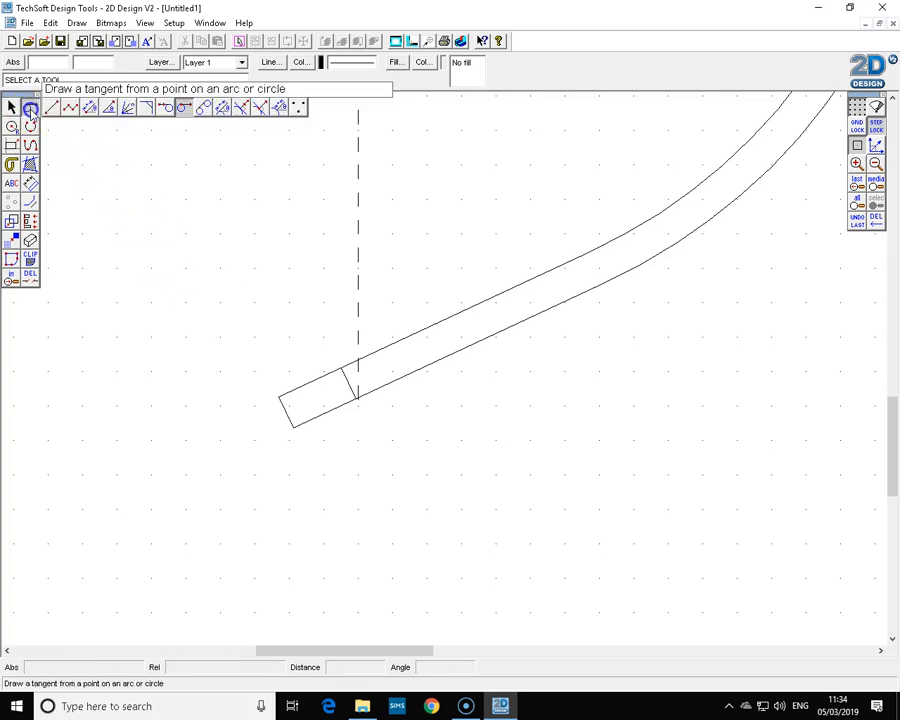
{"action": "left_click", "coordinate": [110, 109]}
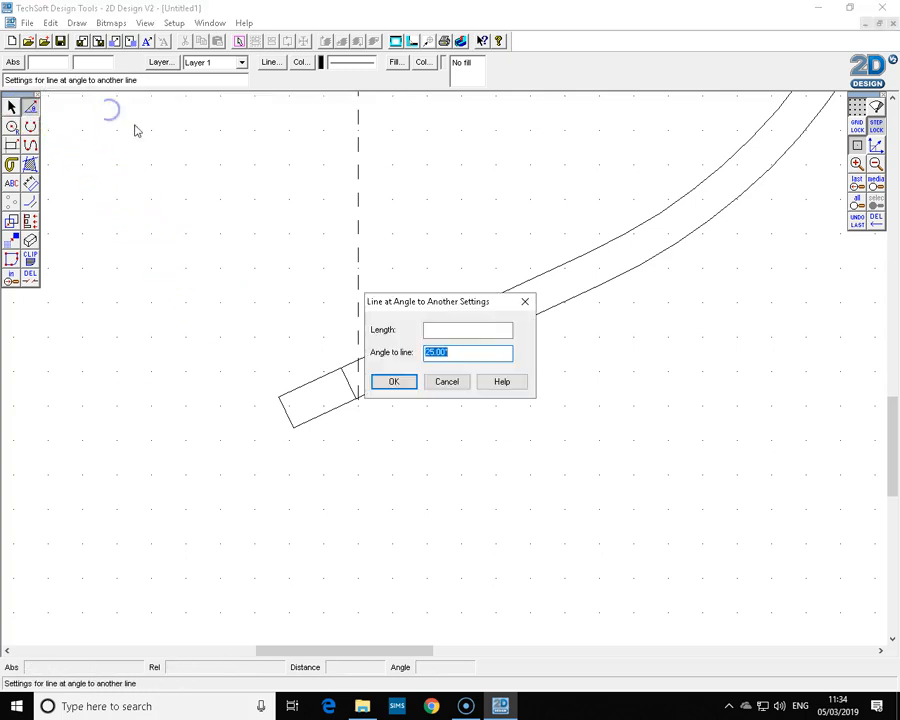
{"action": "key", "text": "Return"}
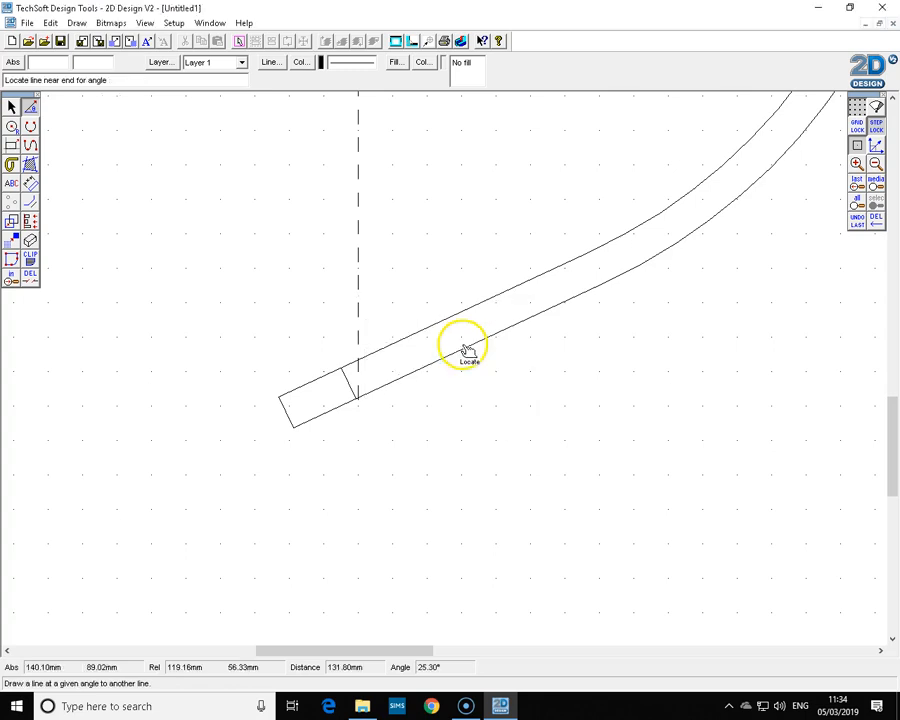
{"action": "left_click", "coordinate": [308, 377]}
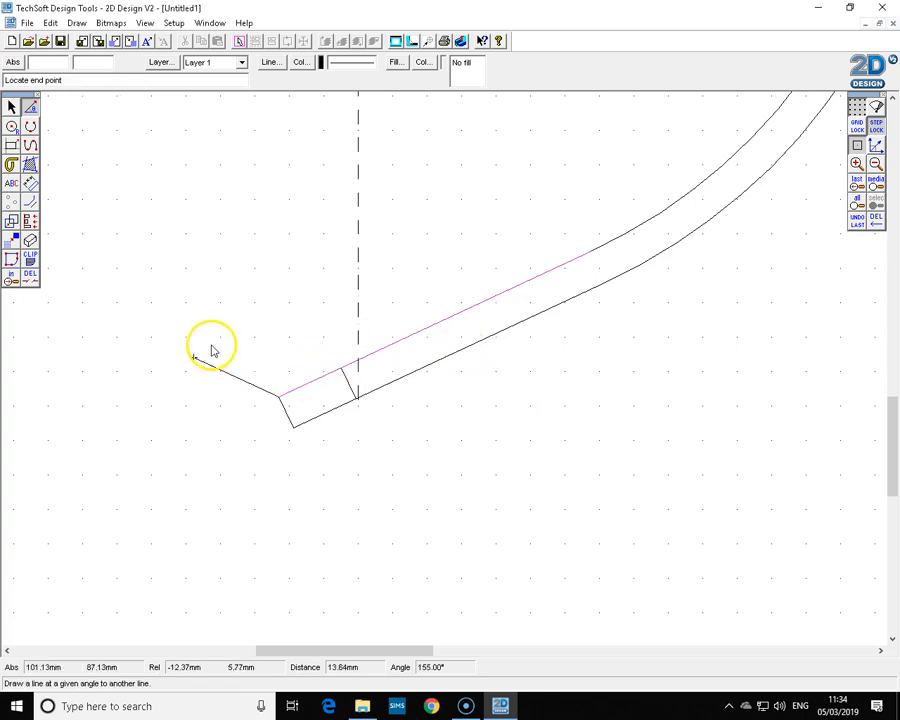
{"action": "left_click", "coordinate": [55, 338]}
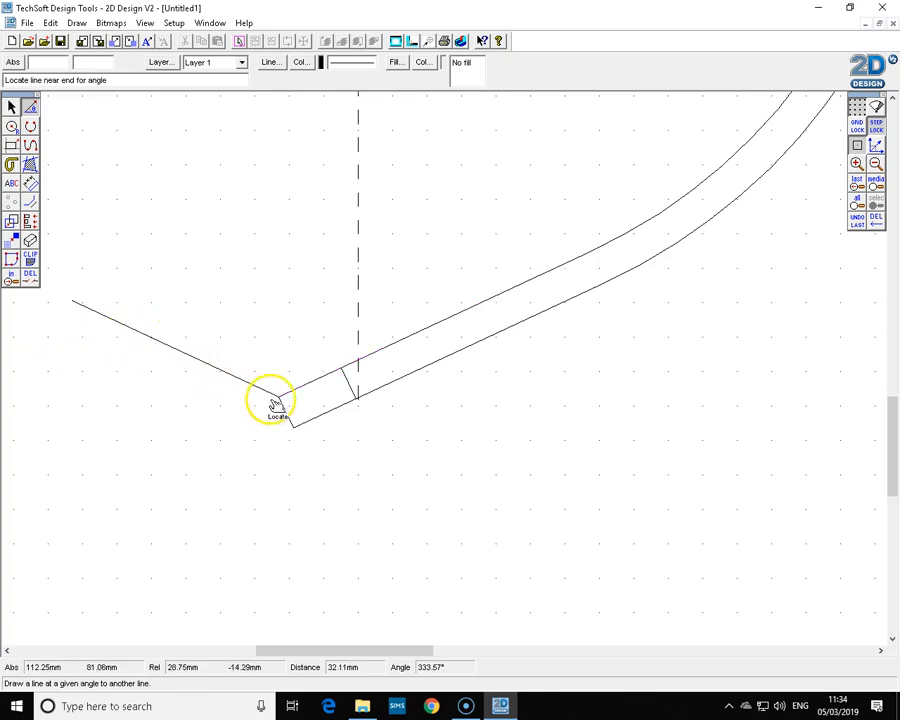
{"action": "left_click", "coordinate": [345, 373]}
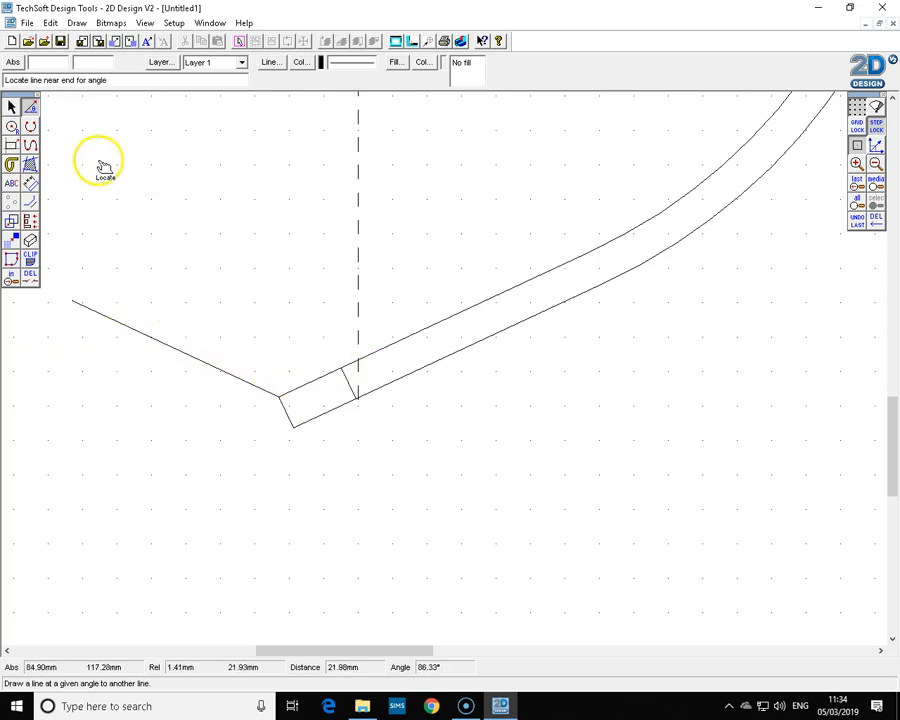
{"action": "left_click", "coordinate": [12, 107]}
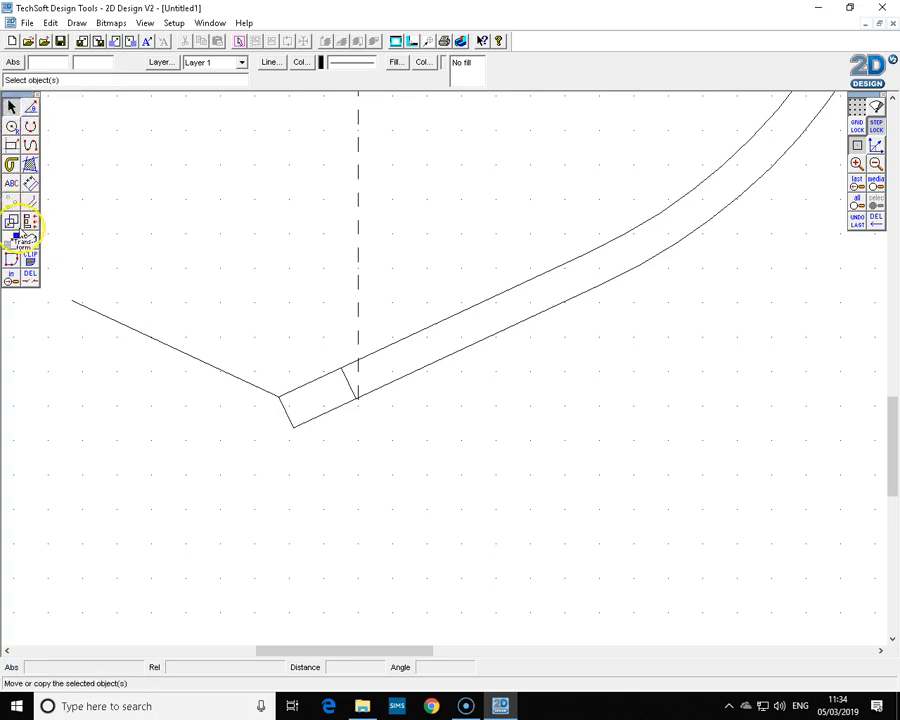
Move the 25° line so its lower end attaches to the upper corner of the lamp arm's end line.
{"action": "left_click", "coordinate": [138, 331]}
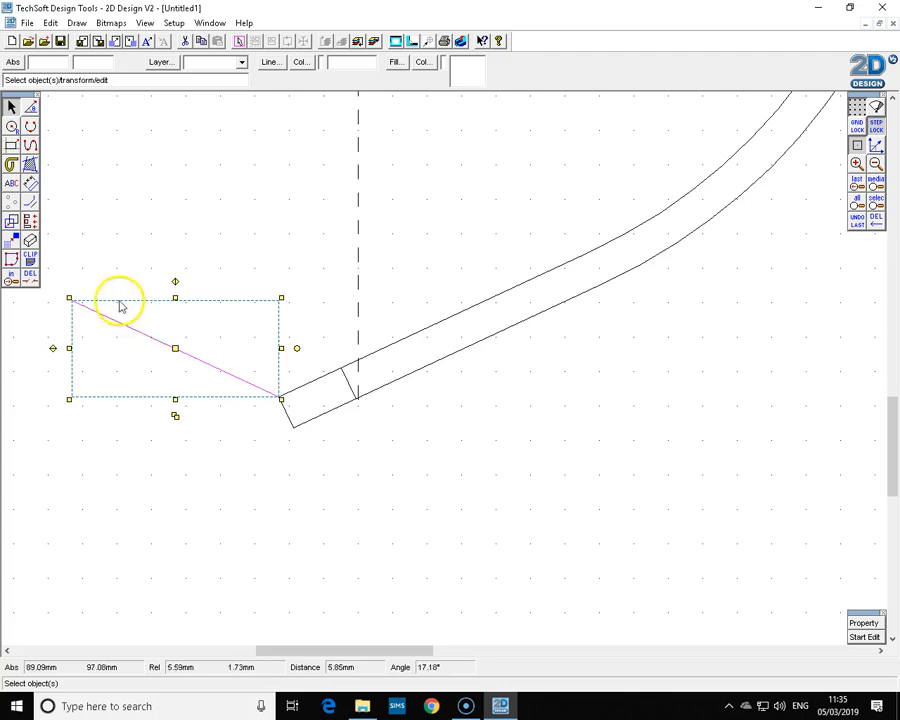
{"action": "left_click", "coordinate": [12, 226]}
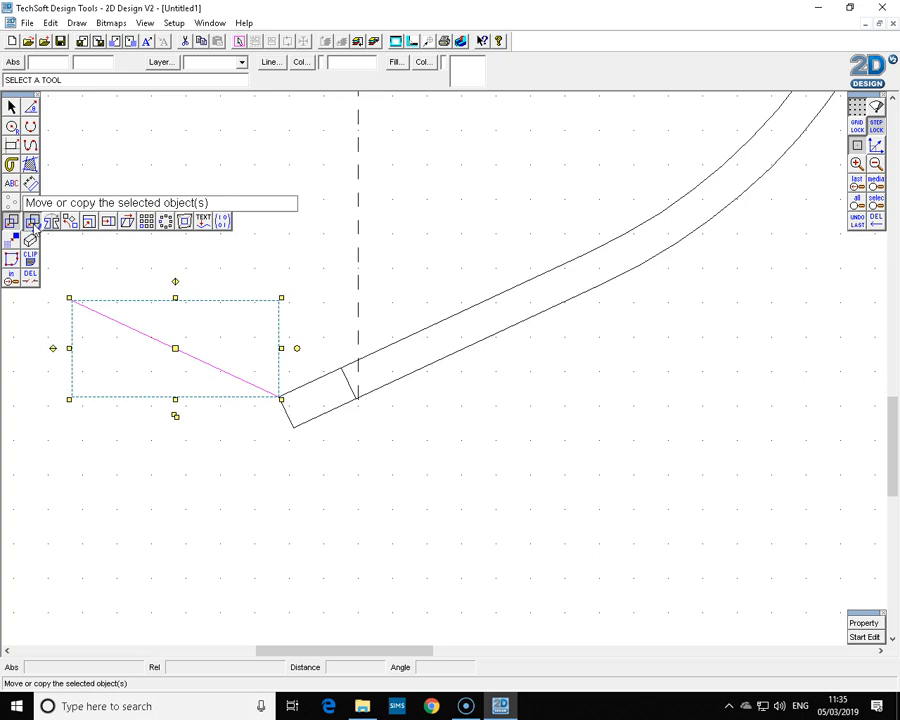
{"action": "left_click", "coordinate": [32, 223]}
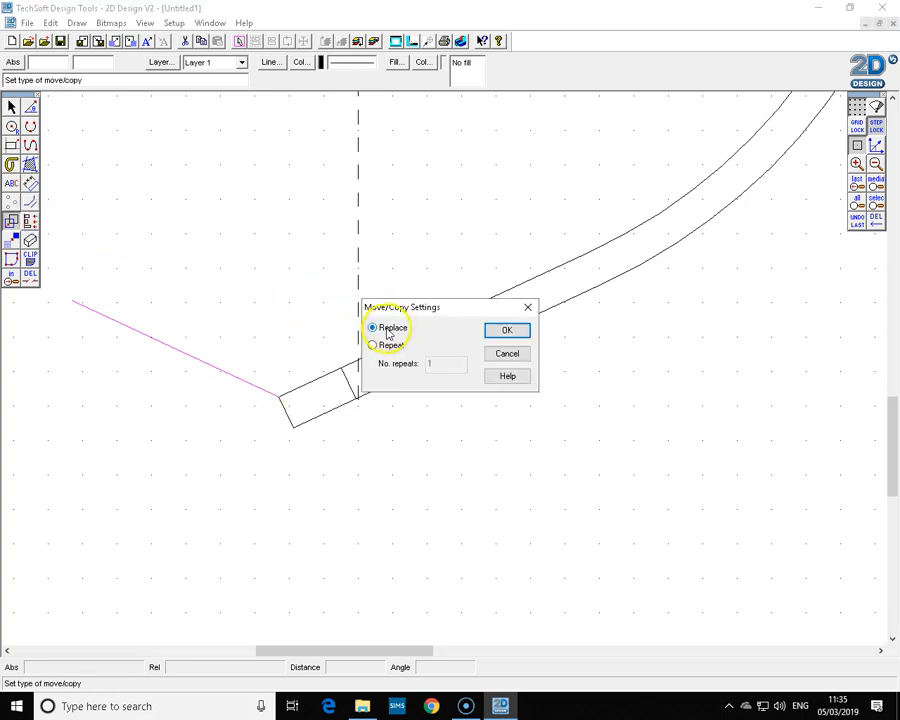
{"action": "left_click", "coordinate": [507, 331]}
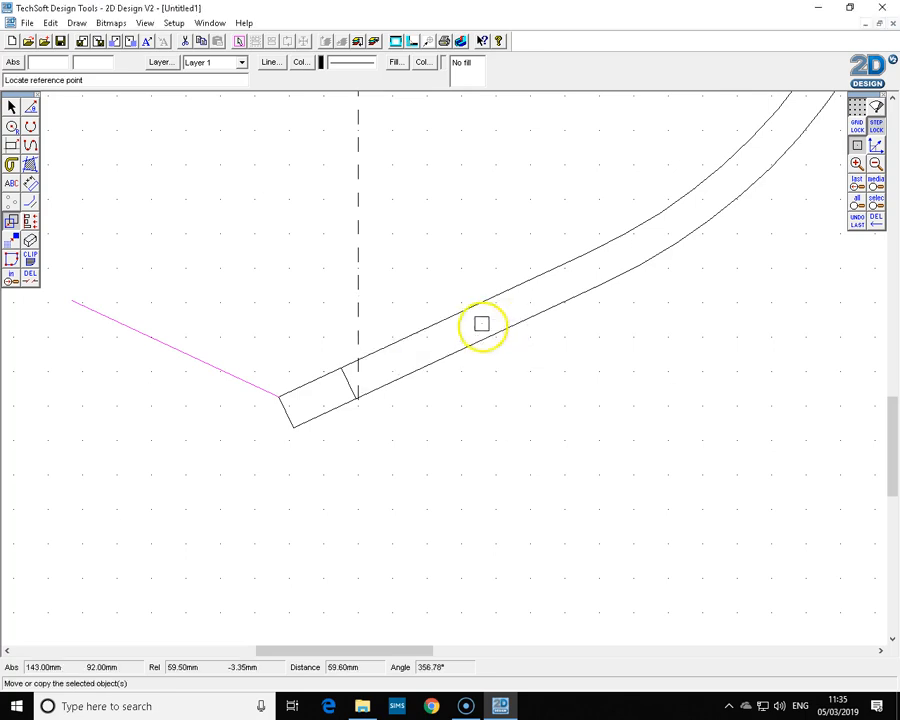
{"action": "right_click", "coordinate": [859, 146]}
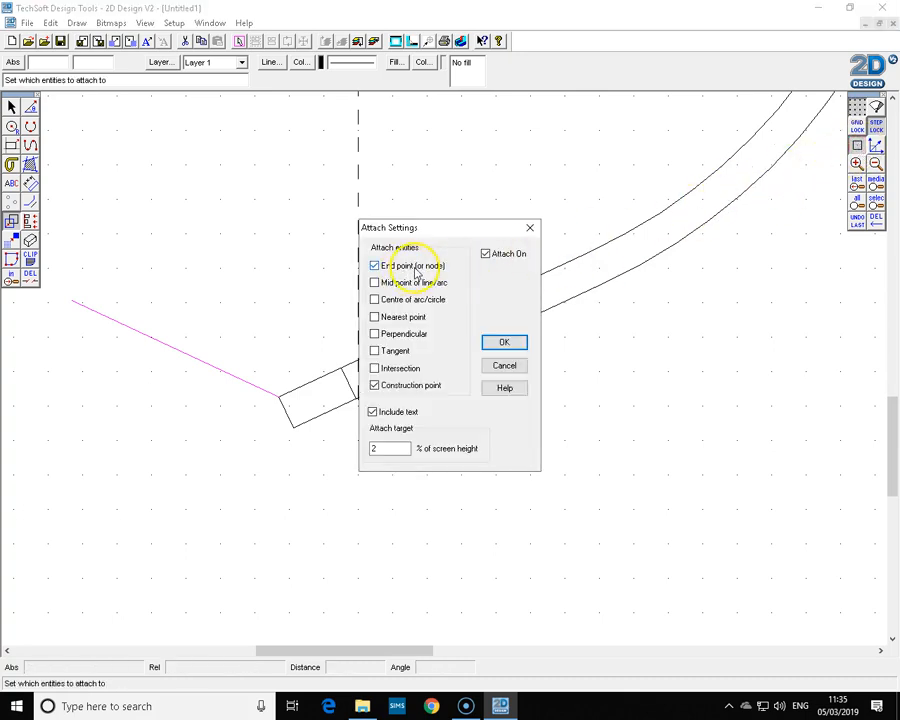
{"action": "left_click", "coordinate": [503, 344]}
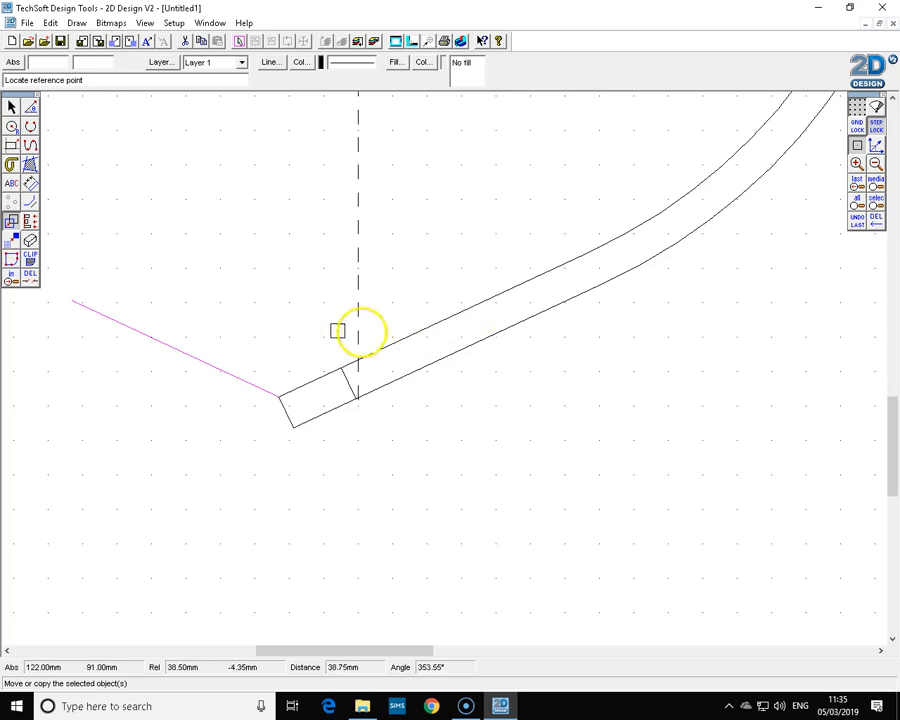
{"action": "left_click", "coordinate": [278, 396]}
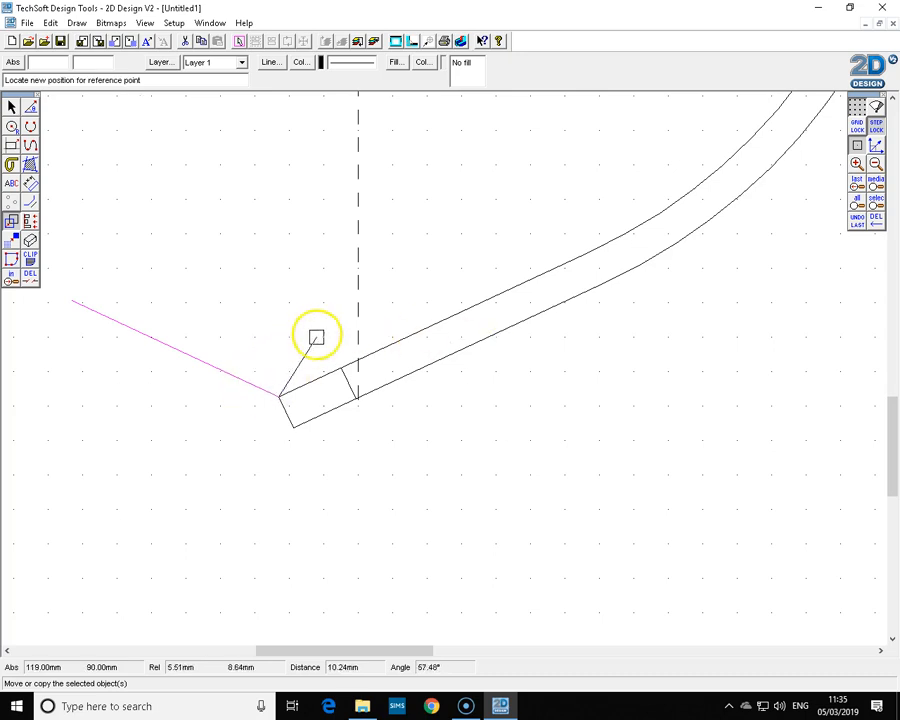
{"action": "left_click", "coordinate": [343, 378]}
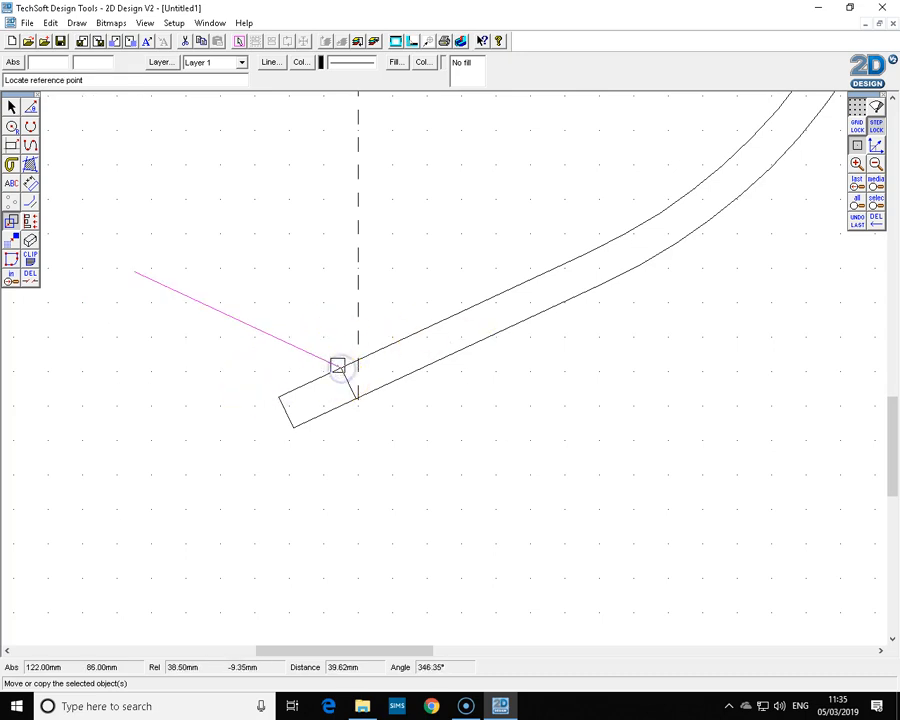
Enlarge the moved 25° line from its corner end so it extends further up to the left.
{"action": "left_click", "coordinate": [11, 108]}
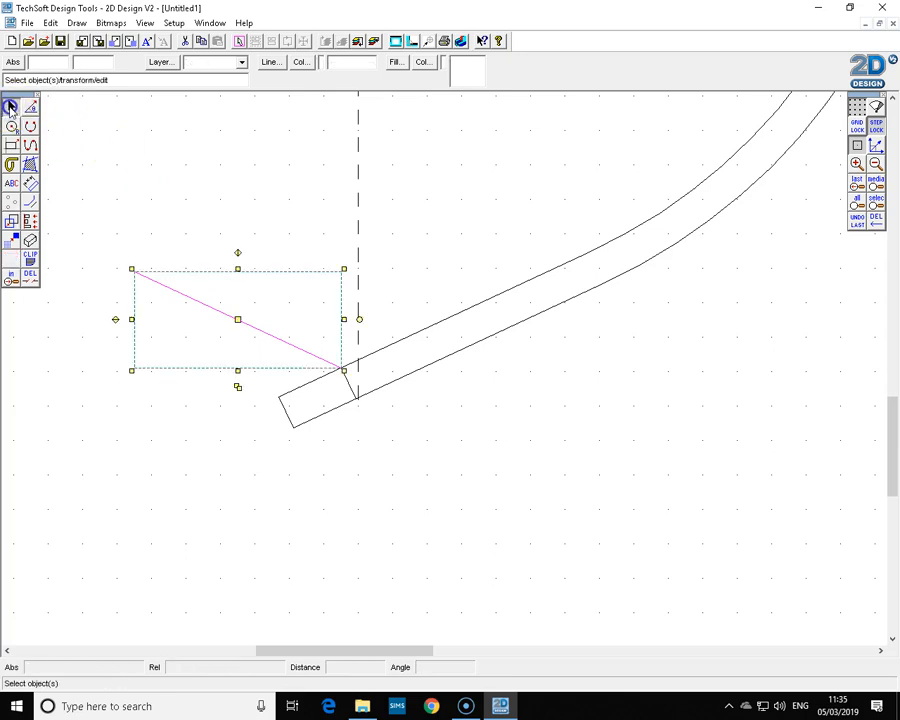
{"action": "left_click", "coordinate": [875, 164]}
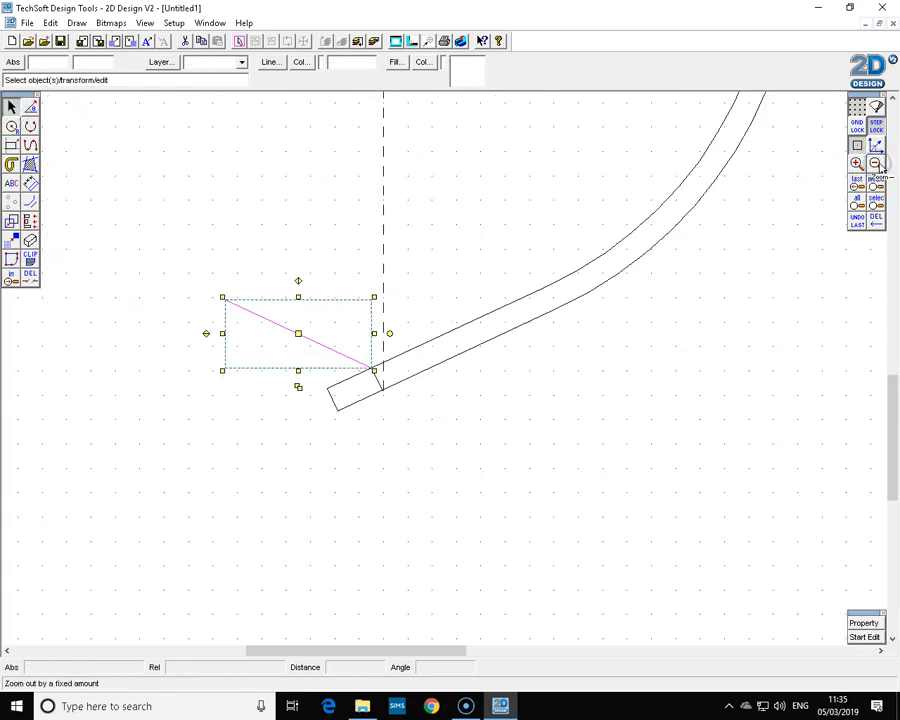
{"action": "left_click", "coordinate": [876, 164]}
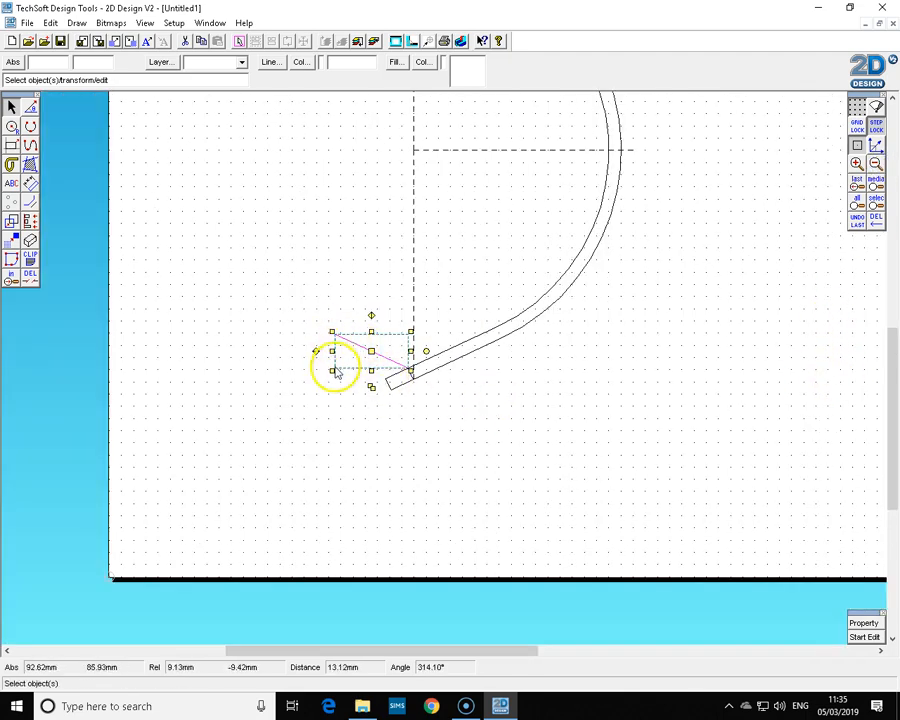
{"action": "left_click_drag", "start_coordinate": [333, 351], "coordinate": [199, 351]}
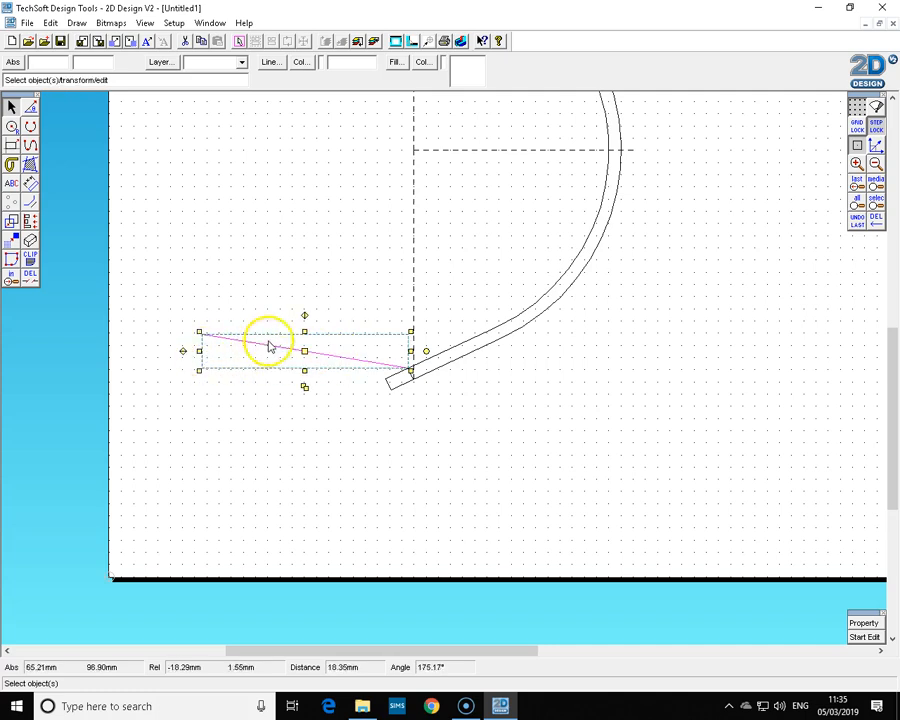
{"action": "left_click", "coordinate": [853, 222]}
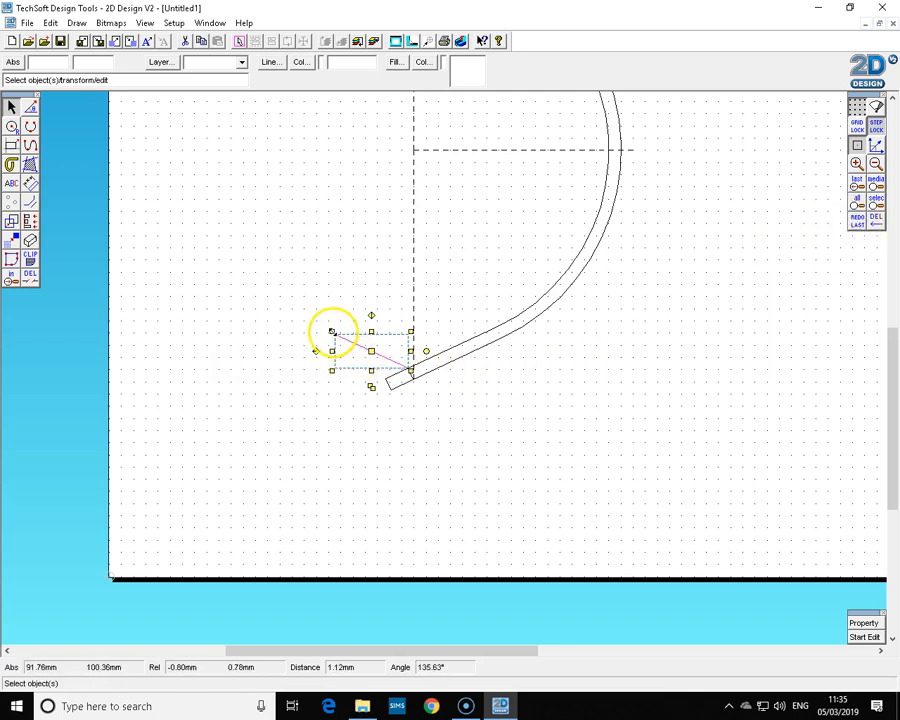
{"action": "left_click_drag", "start_coordinate": [332, 331], "coordinate": [132, 243]}
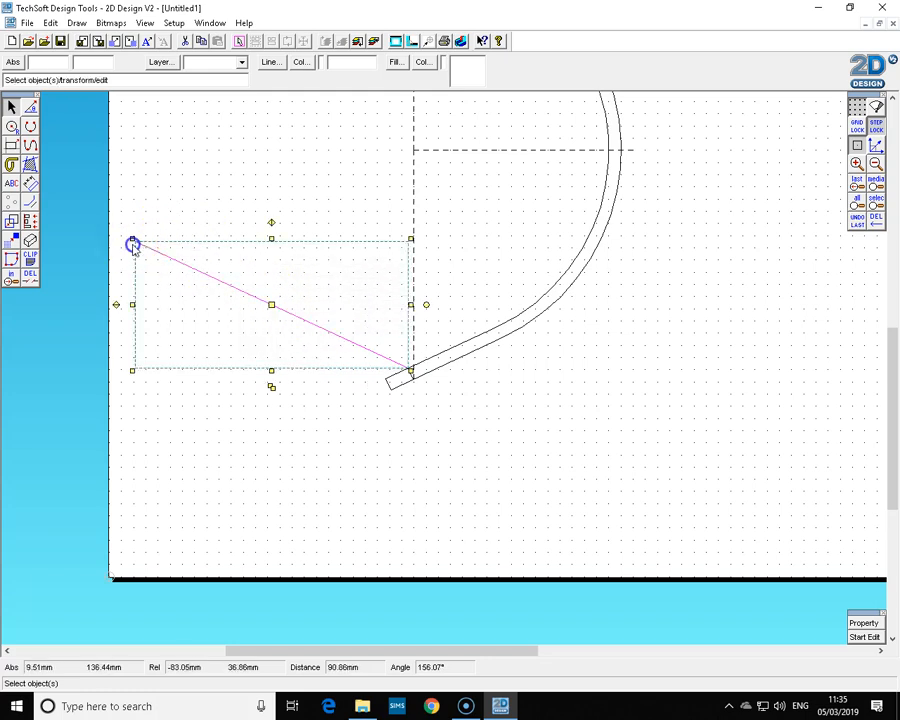
{"action": "left_click", "coordinate": [318, 436]}
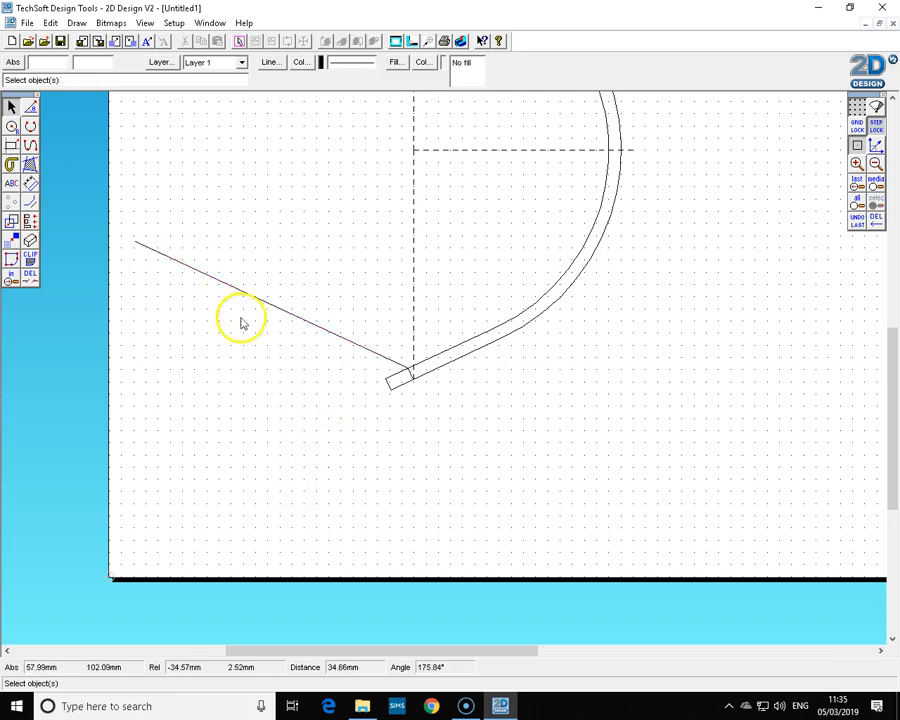
Draw a contour line 24 mm parallel above the 25° line.
{"action": "mouse_move", "coordinate": [31, 203]}
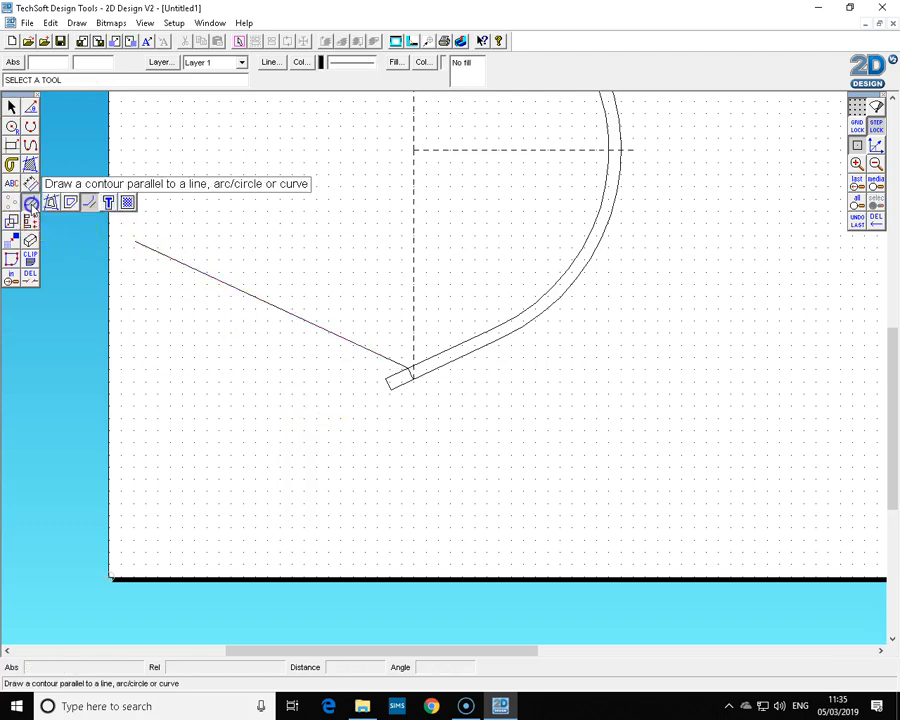
{"action": "left_click", "coordinate": [81, 204]}
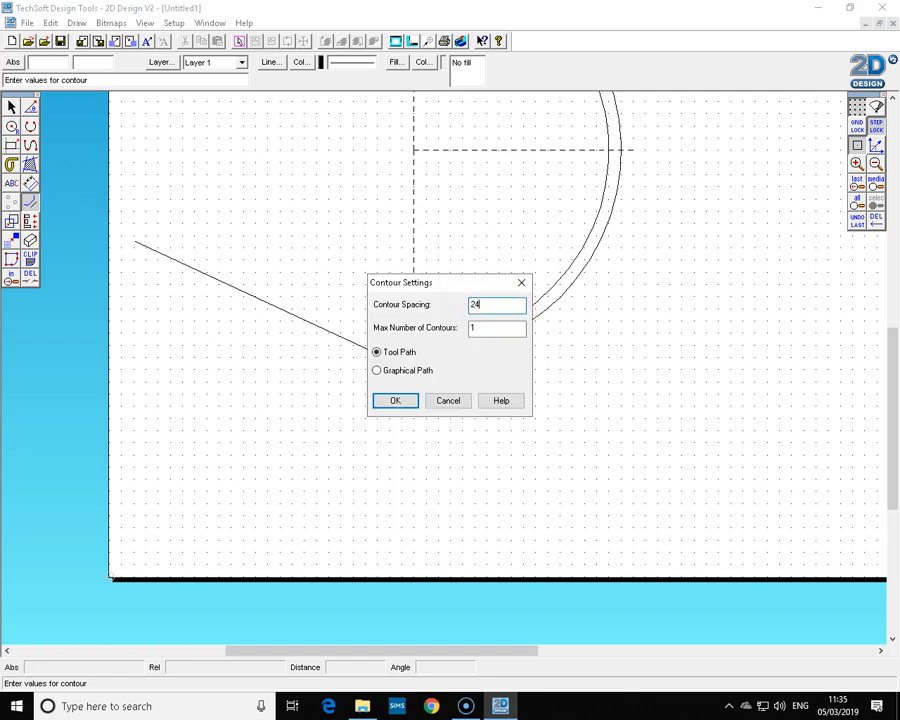
{"action": "type", "text": "24"}
{"action": "key", "text": "Return"}
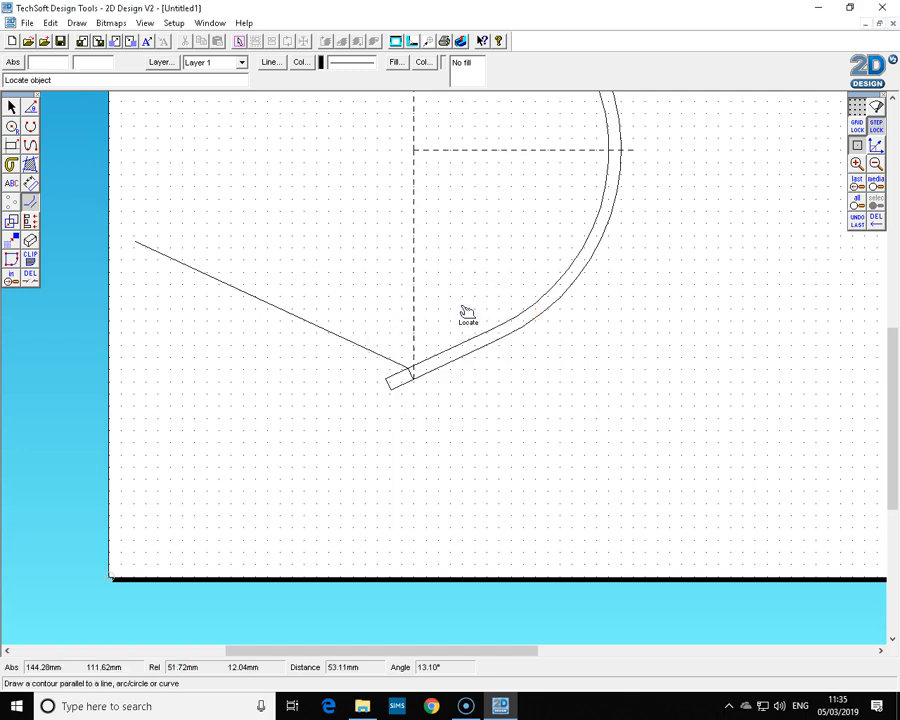
{"action": "left_click", "coordinate": [370, 345]}
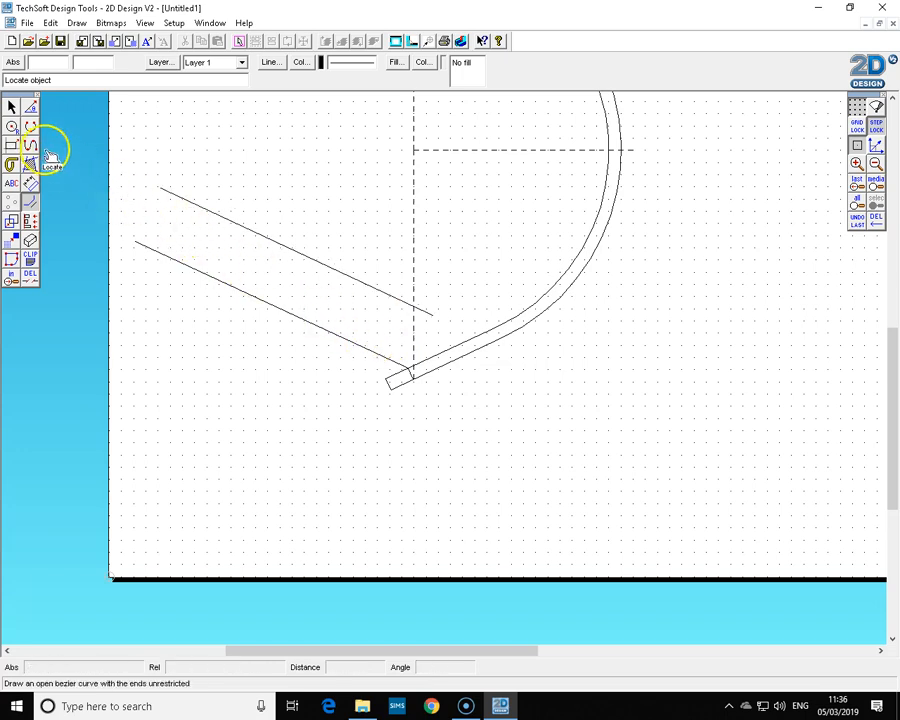
Extend the new parallel line down to the right so it crosses the lamp arm.
{"action": "left_click", "coordinate": [12, 108]}
{"action": "left_click", "coordinate": [166, 190]}
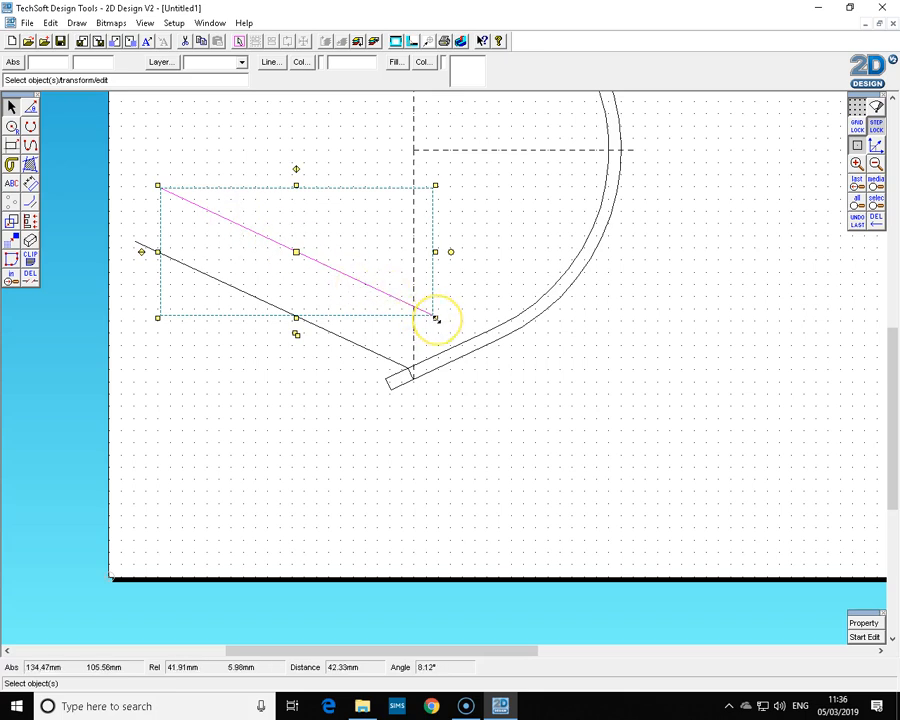
{"action": "left_click_drag", "start_coordinate": [435, 318], "coordinate": [563, 401]}
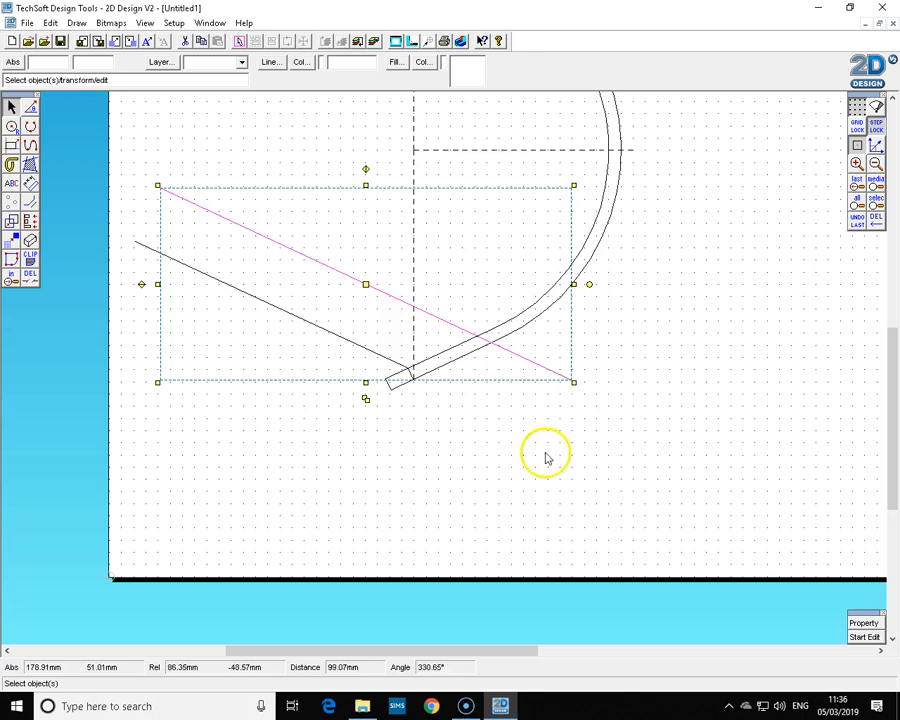
{"action": "left_click", "coordinate": [456, 465]}
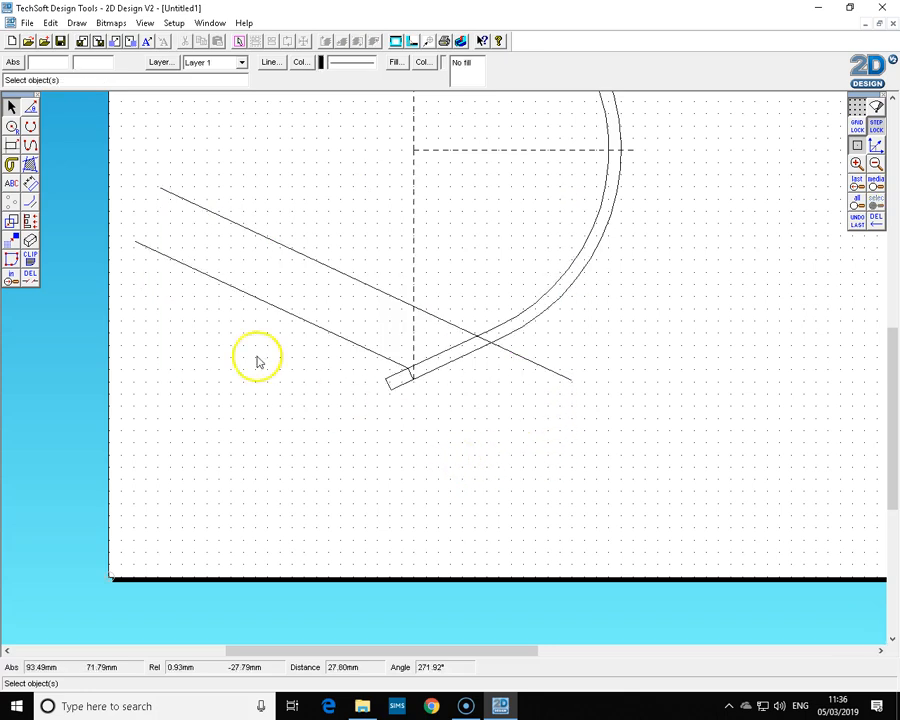
Draw a line at 90° to the 25° line from its lower end, extending upward.
{"action": "left_click", "coordinate": [31, 109]}
{"action": "left_click", "coordinate": [32, 112]}
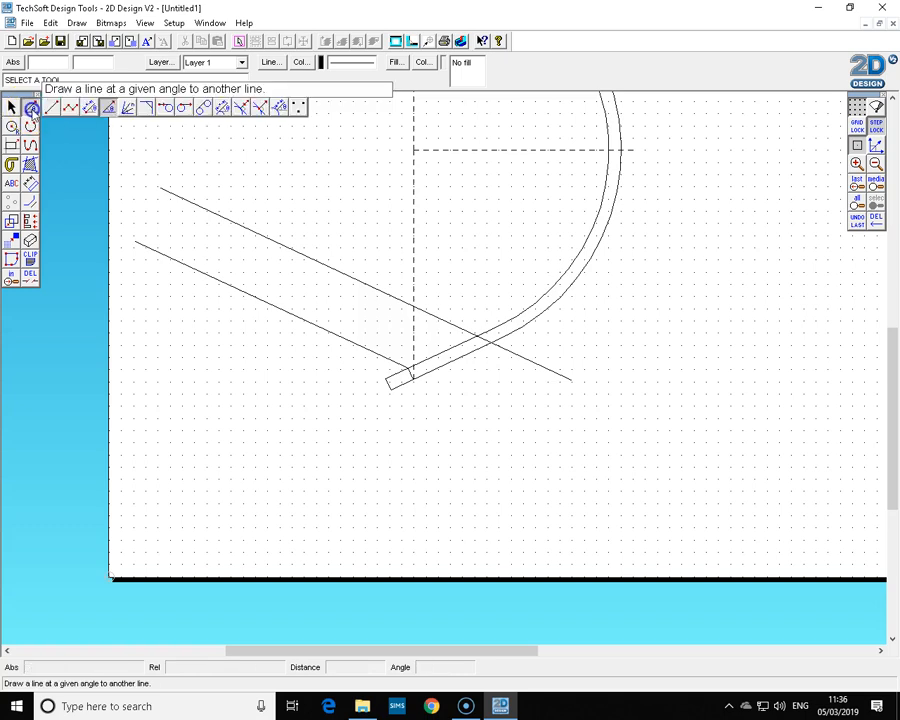
{"action": "double_click", "coordinate": [111, 108]}
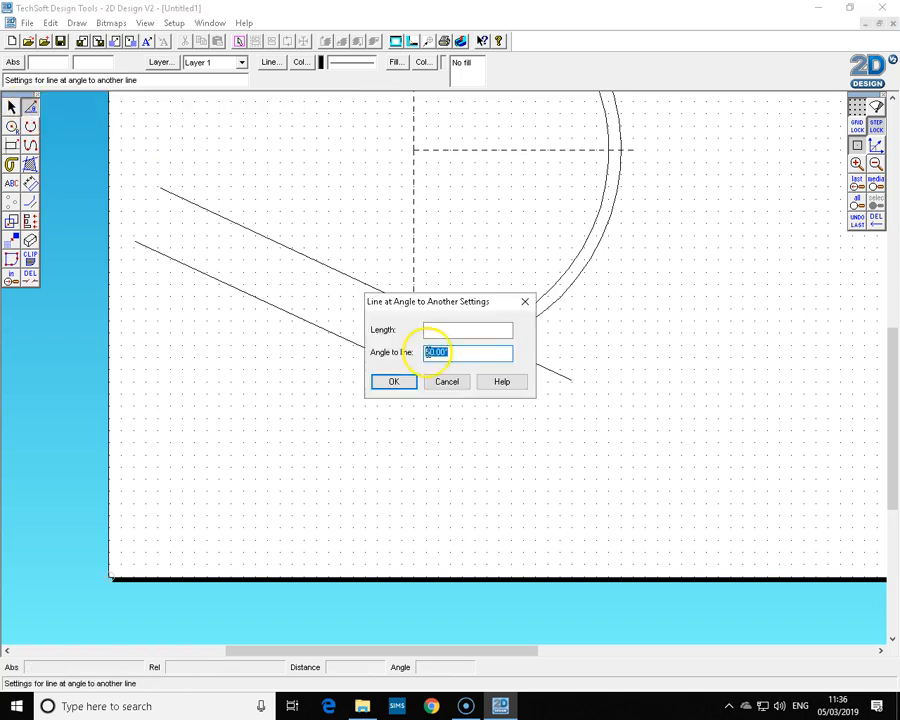
{"action": "left_click", "coordinate": [394, 381]}
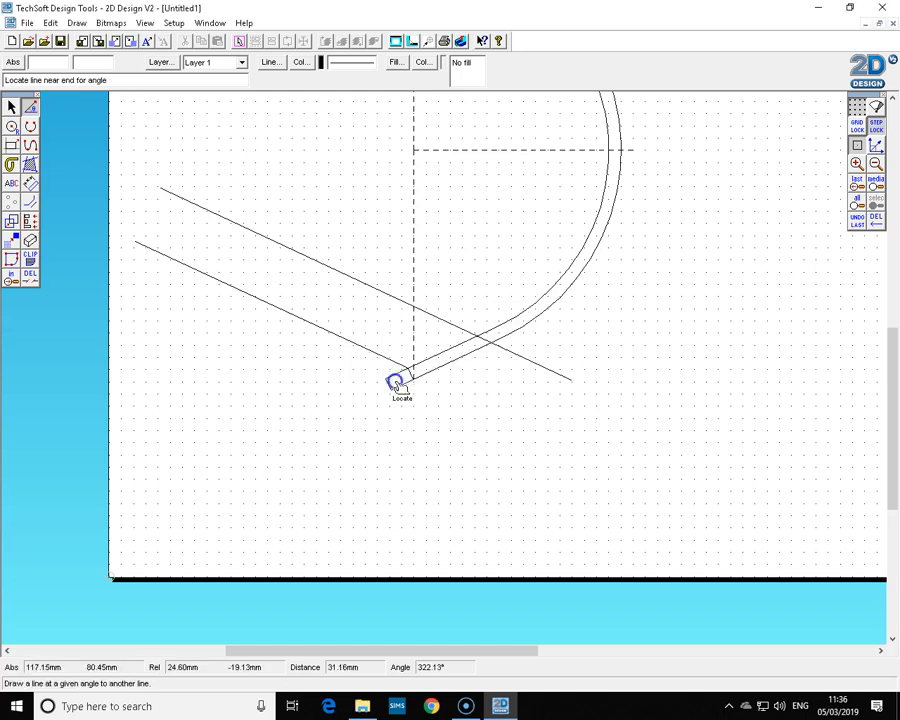
{"action": "left_click", "coordinate": [400, 366]}
{"action": "left_click", "coordinate": [464, 260]}
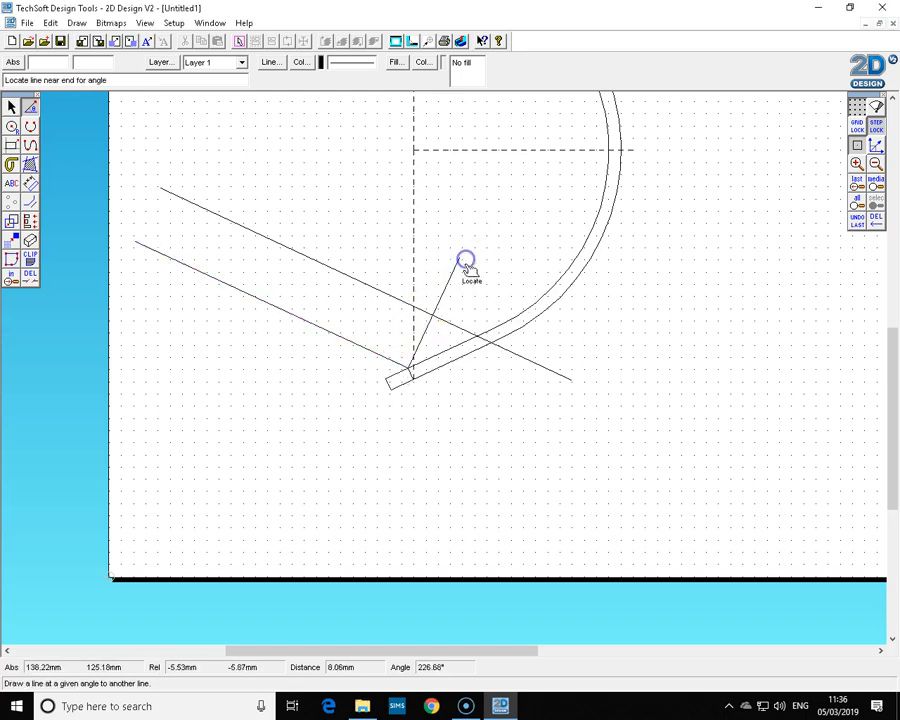
Draw a contour line 24 mm parallel to the perpendicular line, offset toward the far end of the base.
{"action": "double_click", "coordinate": [31, 201]}
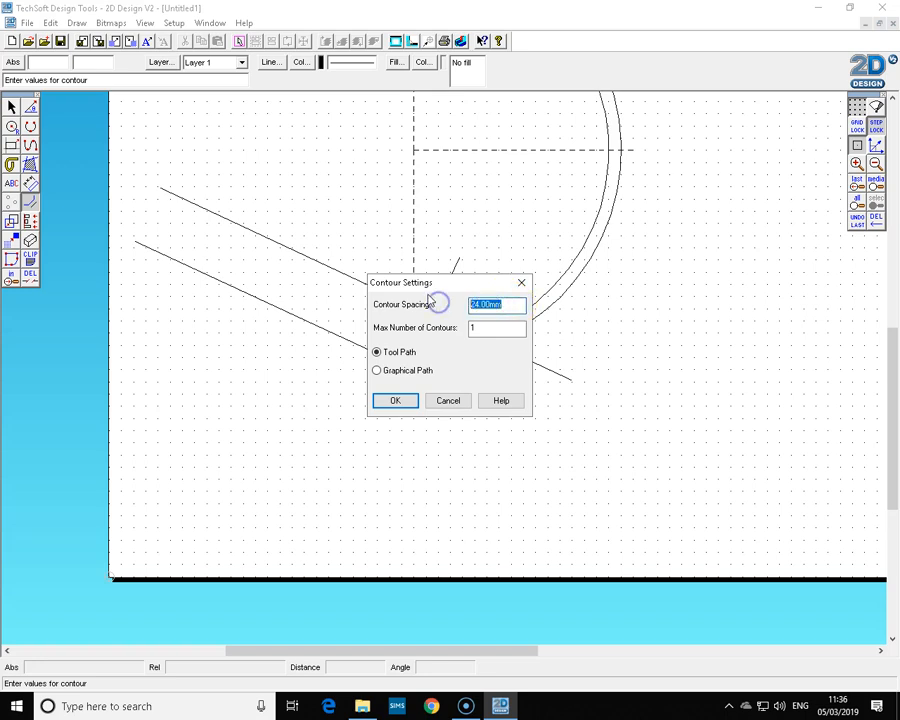
{"action": "left_click", "coordinate": [403, 401]}
{"action": "left_click", "coordinate": [428, 325]}
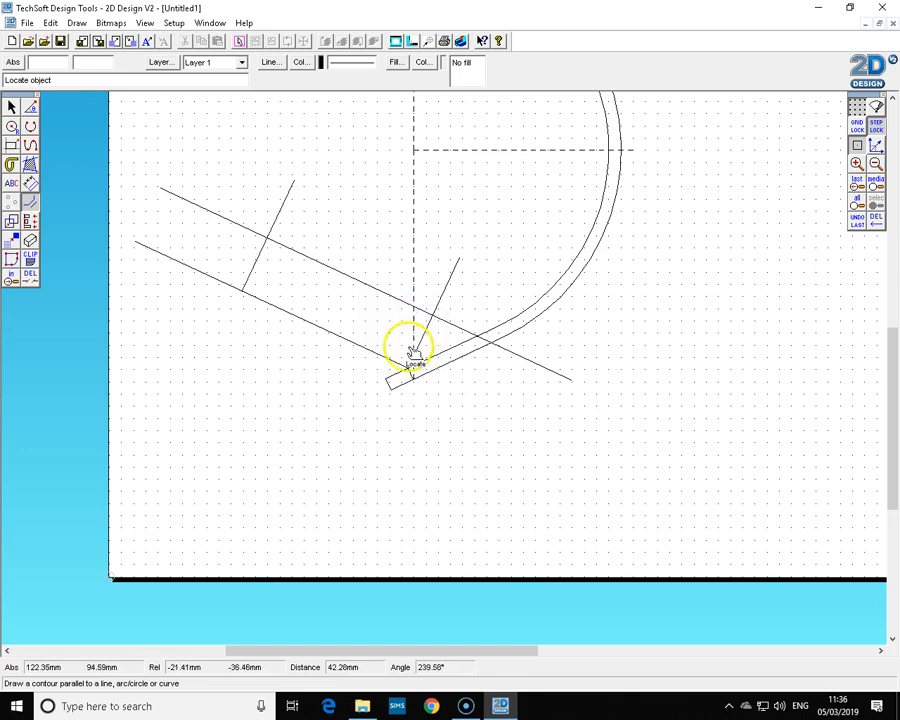
Trim the overhanging line ends and remove the perpendicular line to form the lamp base outline.
{"action": "left_click", "coordinate": [30, 276]}
{"action": "left_click", "coordinate": [190, 268]}
{"action": "left_click", "coordinate": [217, 215]}
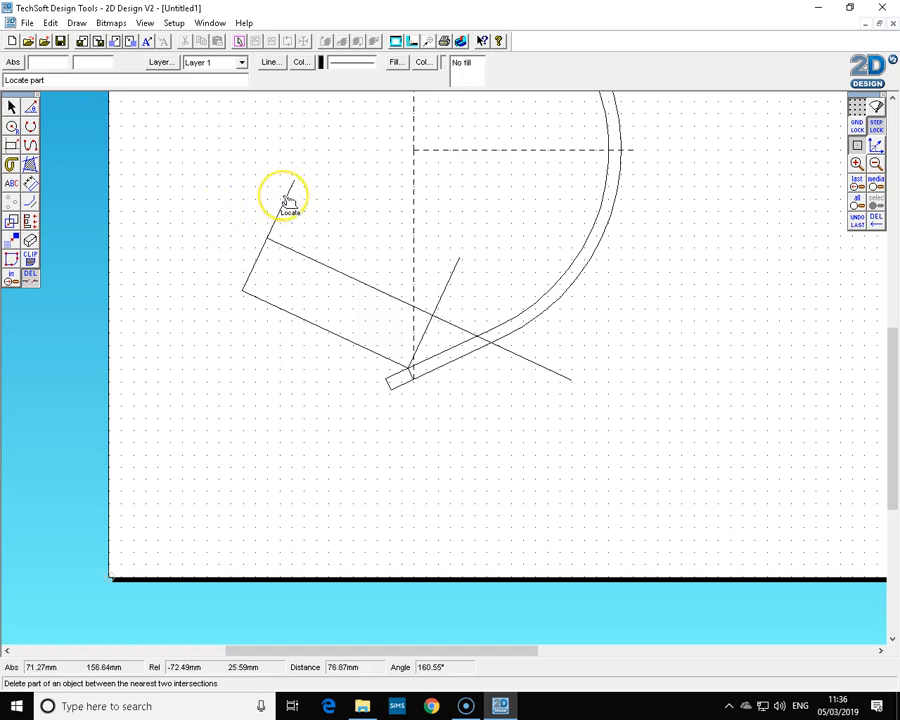
{"action": "left_click", "coordinate": [434, 338]}
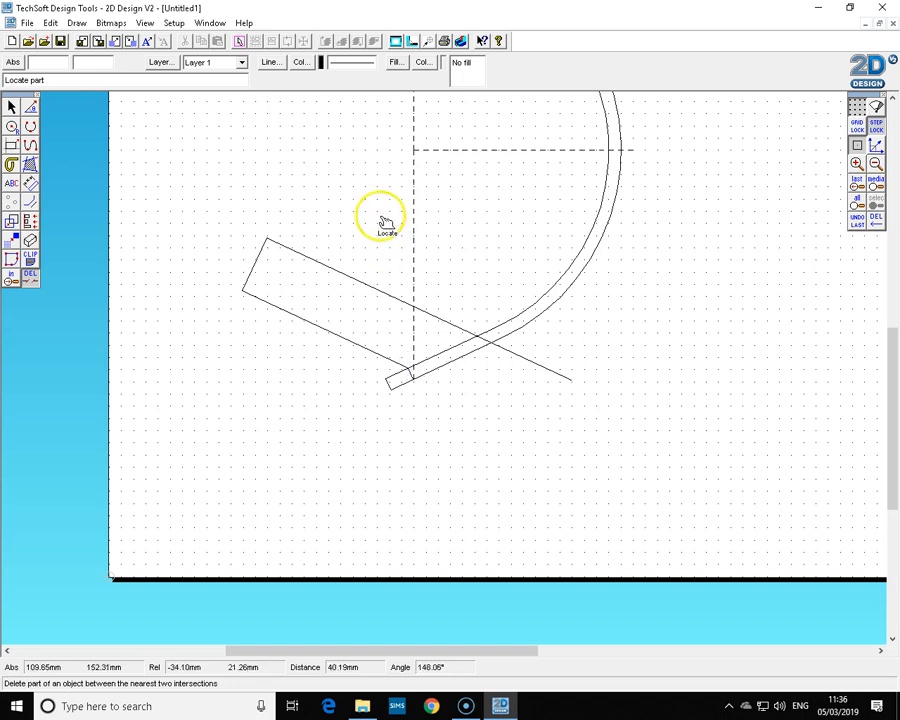
Check the reference lamp drawing, then trim the base's upper line where it overhangs beyond the lamp arm.
{"action": "left_click", "coordinate": [210, 22]}
{"action": "left_click", "coordinate": [229, 121]}
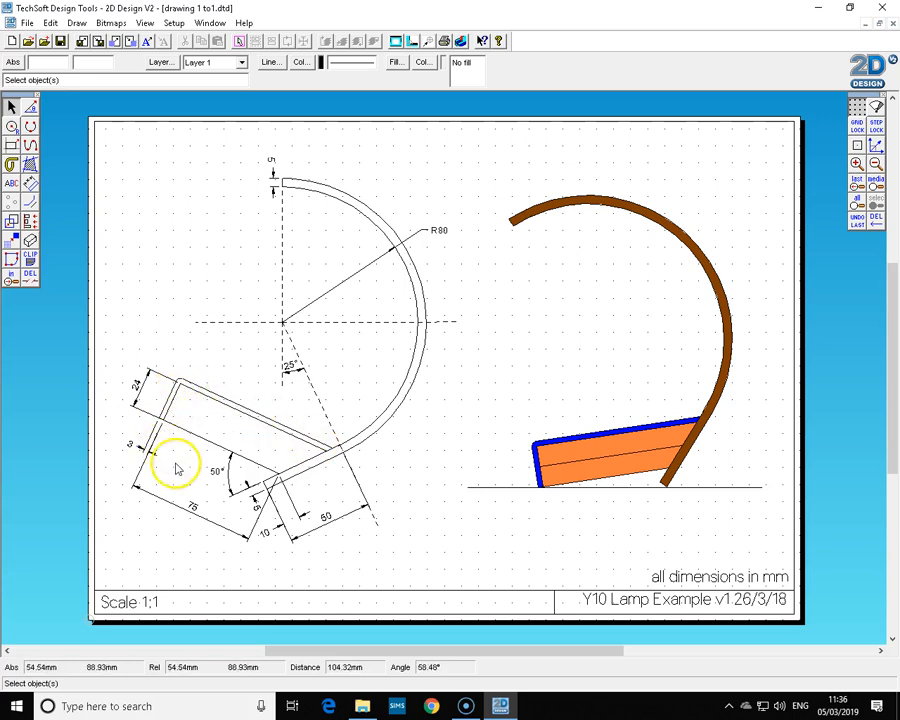
{"action": "left_click", "coordinate": [210, 22]}
{"action": "left_click", "coordinate": [226, 138]}
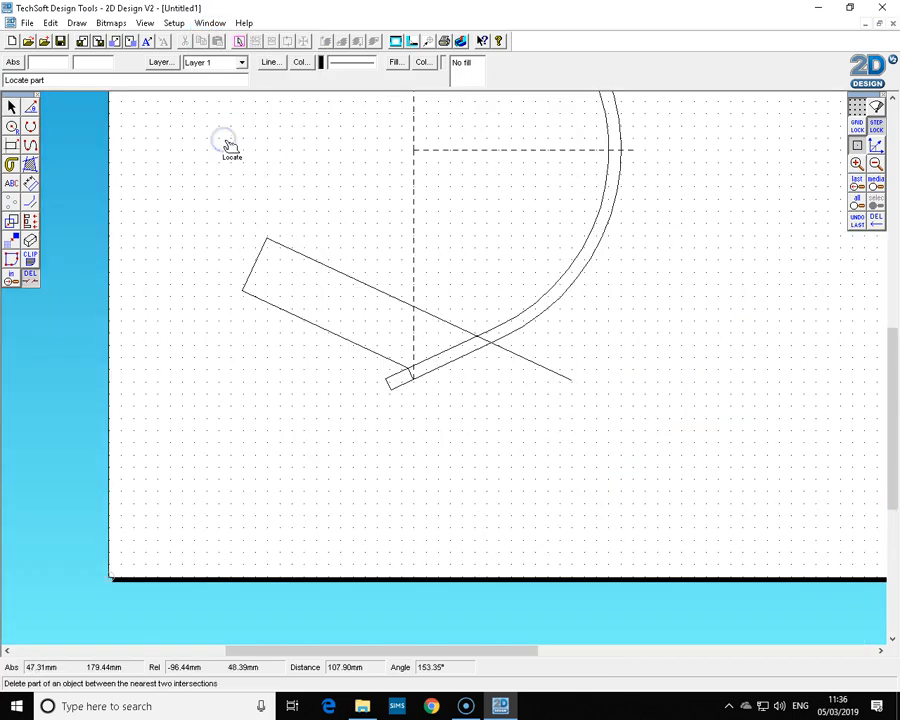
{"action": "left_click", "coordinate": [543, 368]}
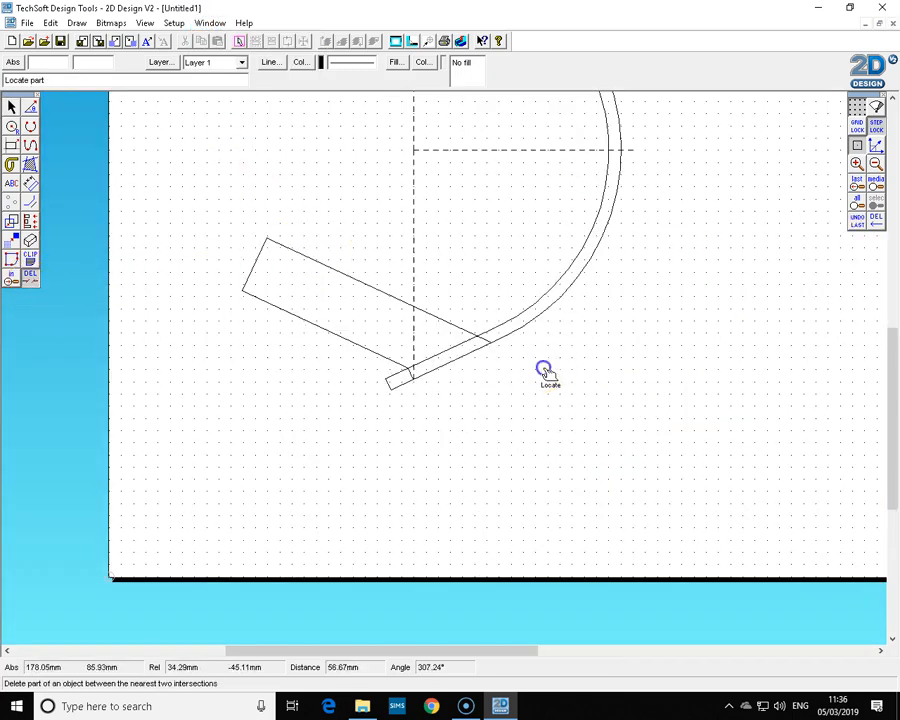
{"action": "left_click", "coordinate": [413, 379]}
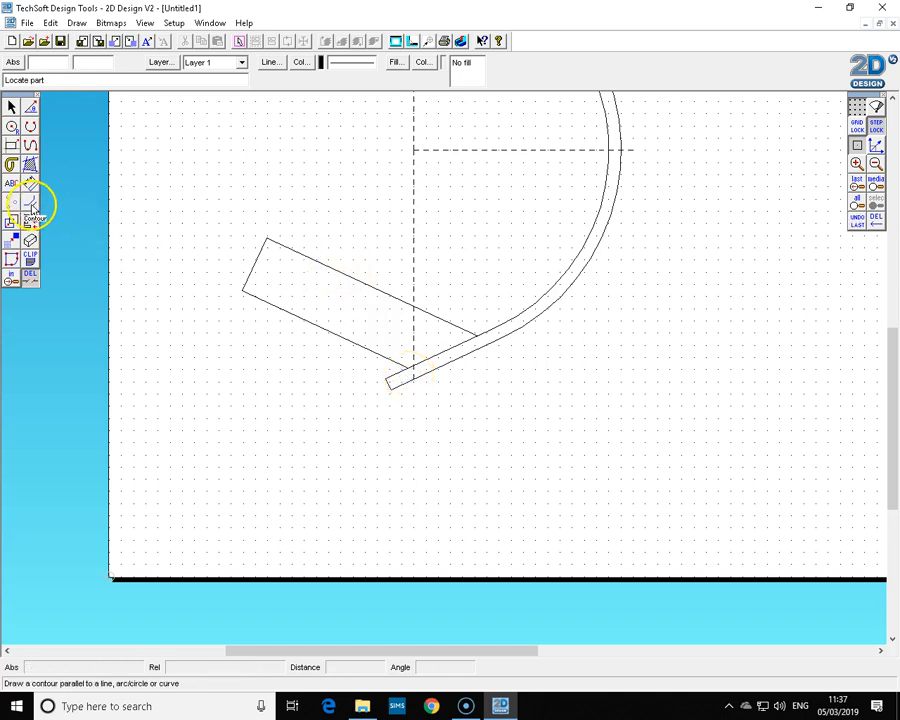
Draw a contour line parallel to the base's upper line at 3 mm spacing.
{"action": "left_click", "coordinate": [31, 205]}
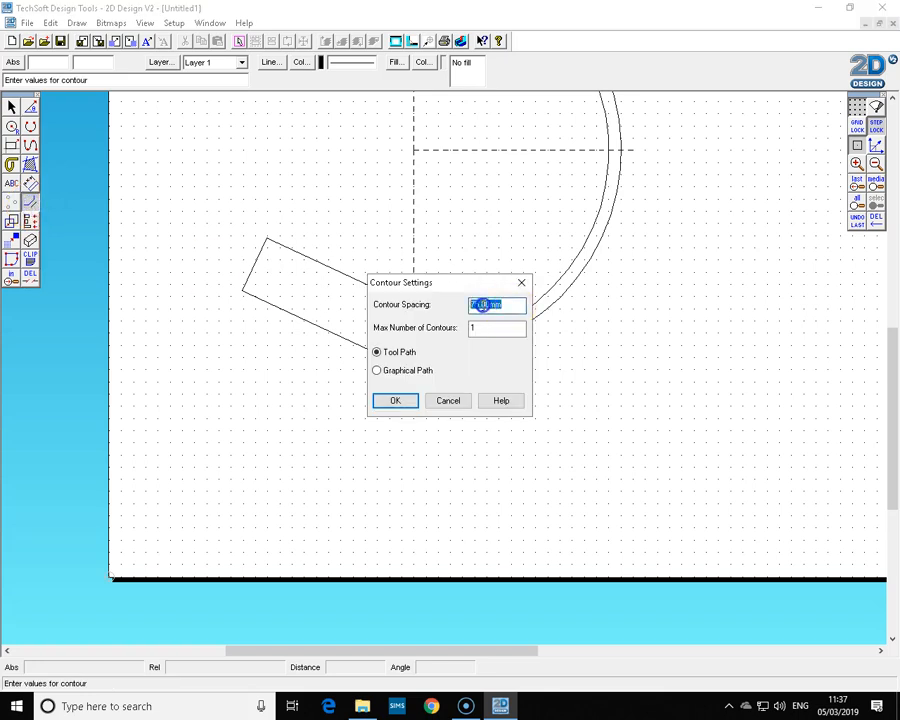
{"action": "left_click", "coordinate": [397, 401]}
{"action": "left_click", "coordinate": [366, 276]}
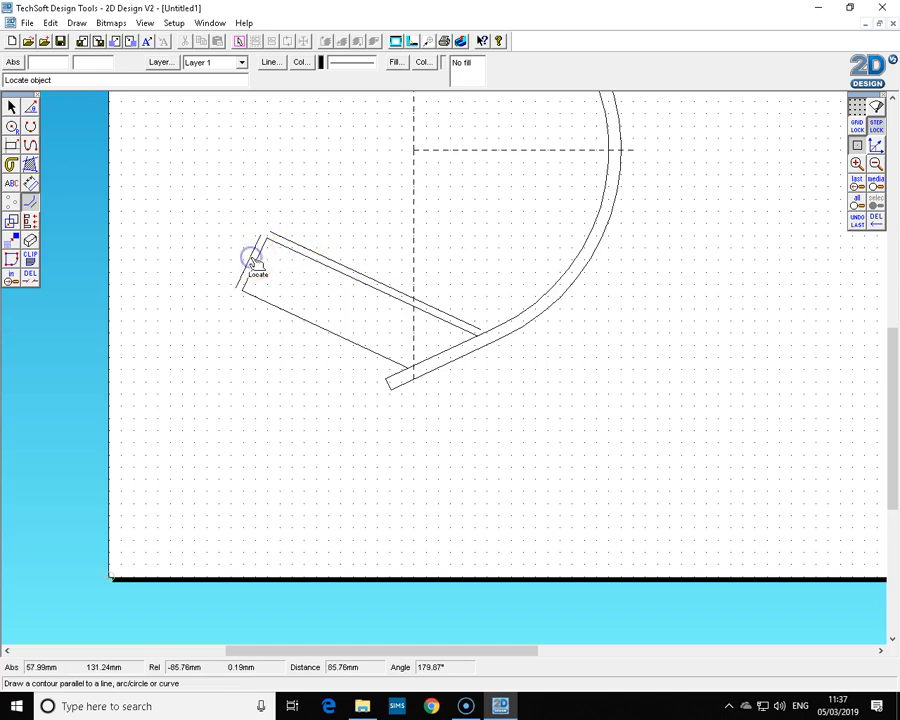
Extend the base's left end line and the new contour line until they cross, then trim the overhanging ends.
{"action": "left_click", "coordinate": [12, 106]}
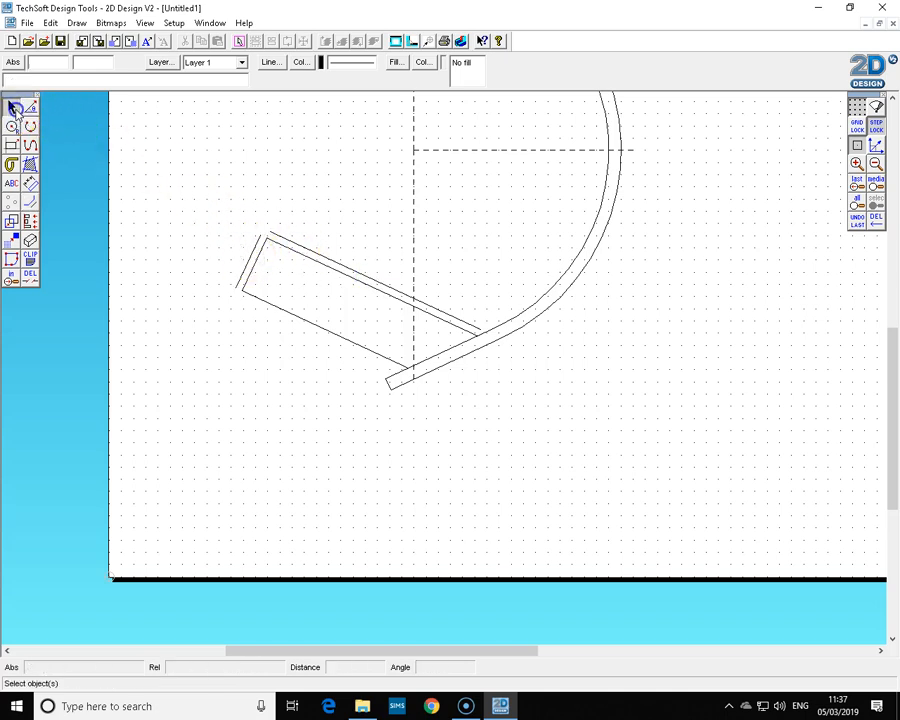
{"action": "left_click", "coordinate": [251, 258]}
{"action": "left_click_drag", "start_coordinate": [263, 233], "coordinate": [300, 165]}
{"action": "left_click", "coordinate": [303, 243]}
{"action": "left_click_drag", "start_coordinate": [268, 230], "coordinate": [190, 194]}
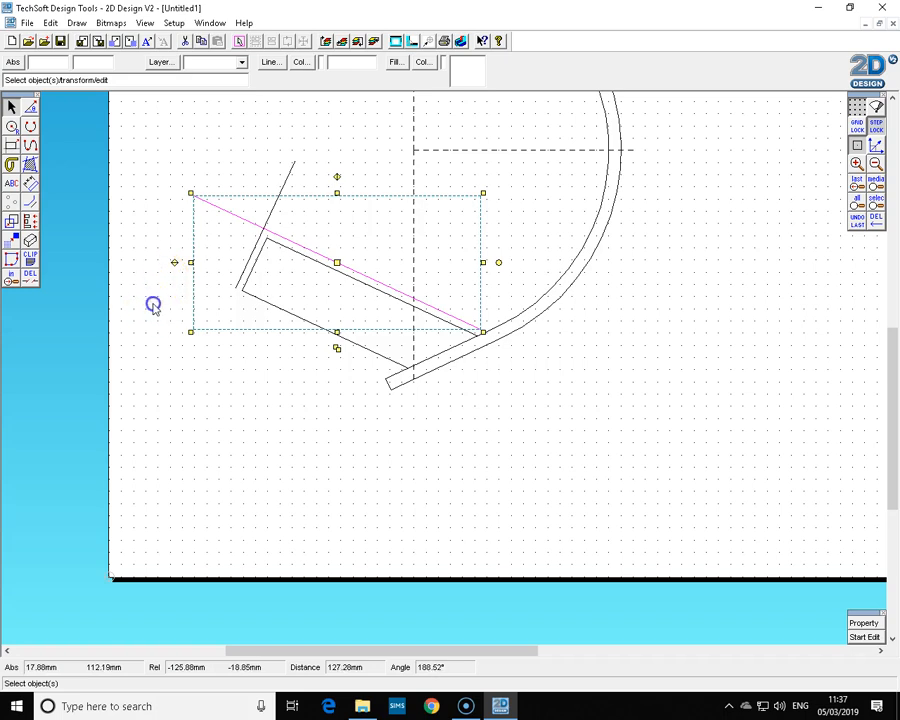
{"action": "left_click", "coordinate": [256, 296]}
{"action": "left_click_drag", "start_coordinate": [239, 287], "coordinate": [191, 265]}
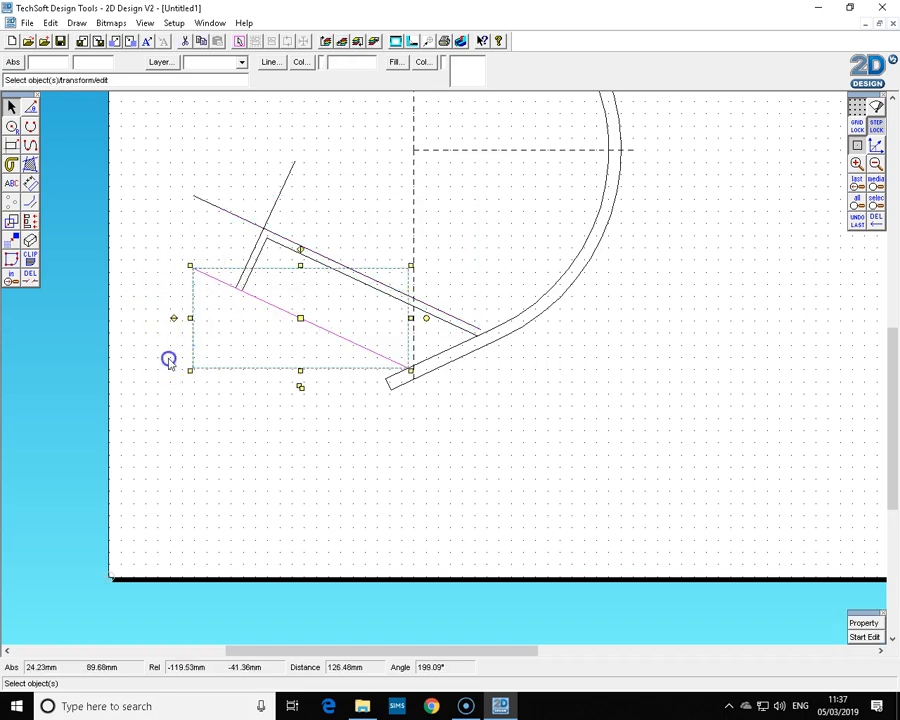
{"action": "left_click", "coordinate": [30, 277]}
{"action": "left_click", "coordinate": [235, 215]}
{"action": "left_click", "coordinate": [281, 195]}
{"action": "left_click", "coordinate": [87, 120]}
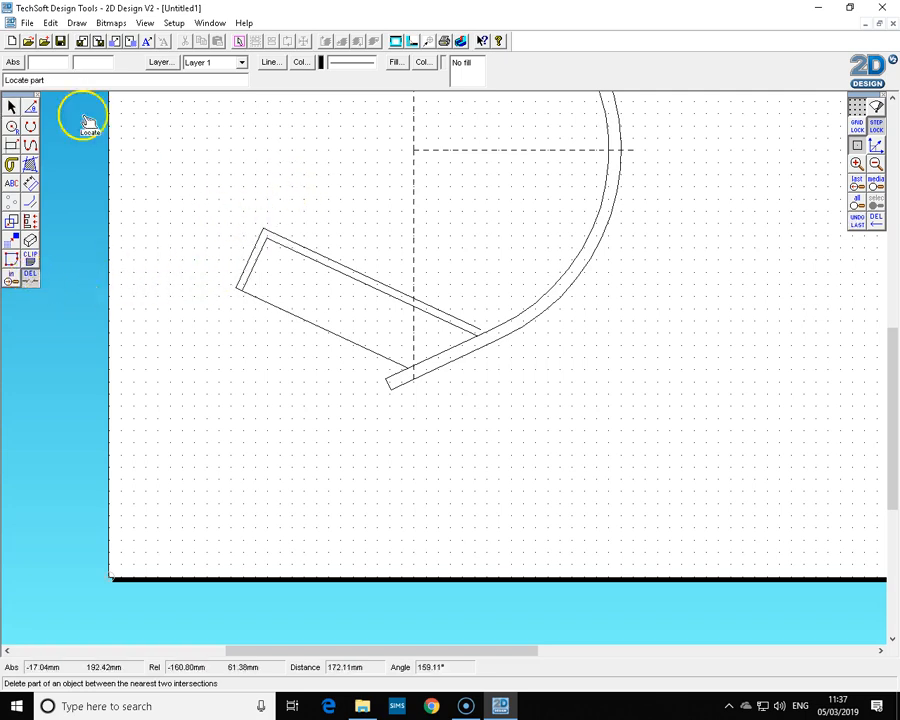
Shorten the vertical centre line so its lower end stops above the lamp base.
{"action": "left_click", "coordinate": [11, 106]}
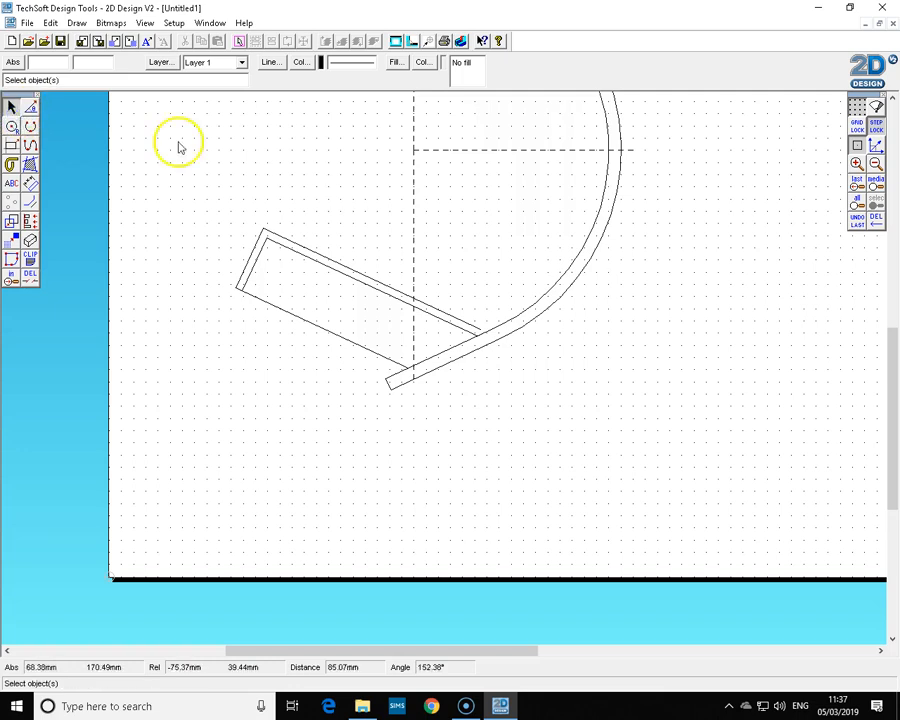
{"action": "left_click", "coordinate": [414, 248]}
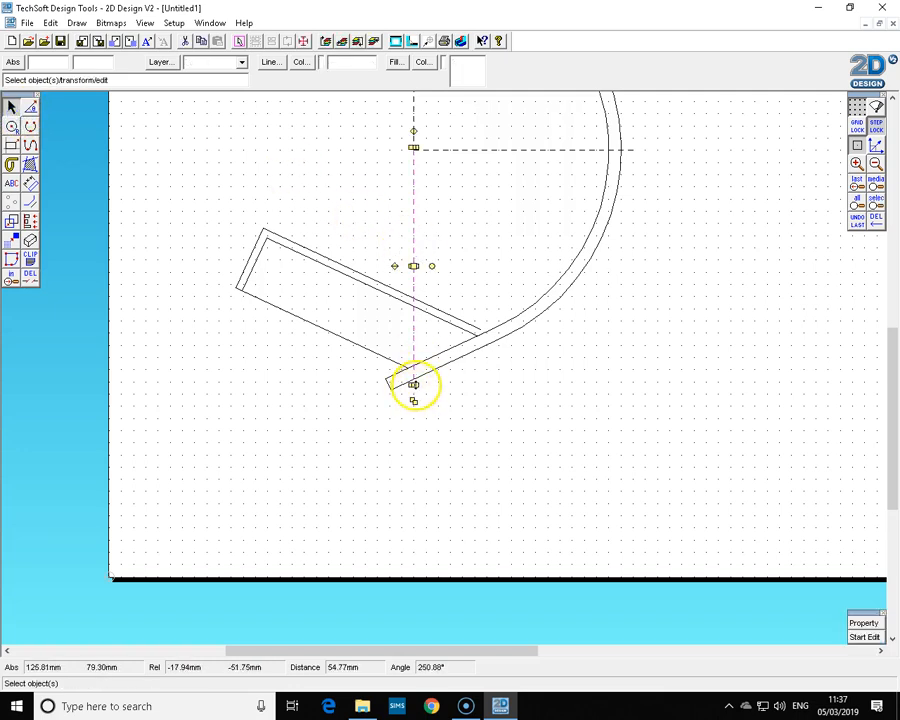
{"action": "left_click_drag", "start_coordinate": [420, 258], "coordinate": [424, 245]}
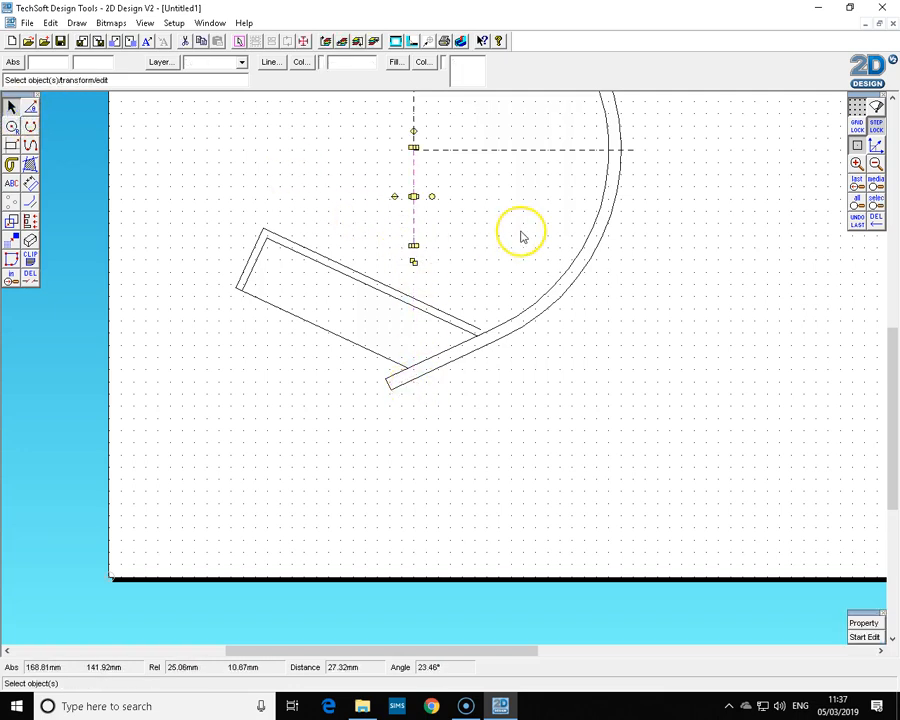
{"action": "left_click", "coordinate": [497, 290]}
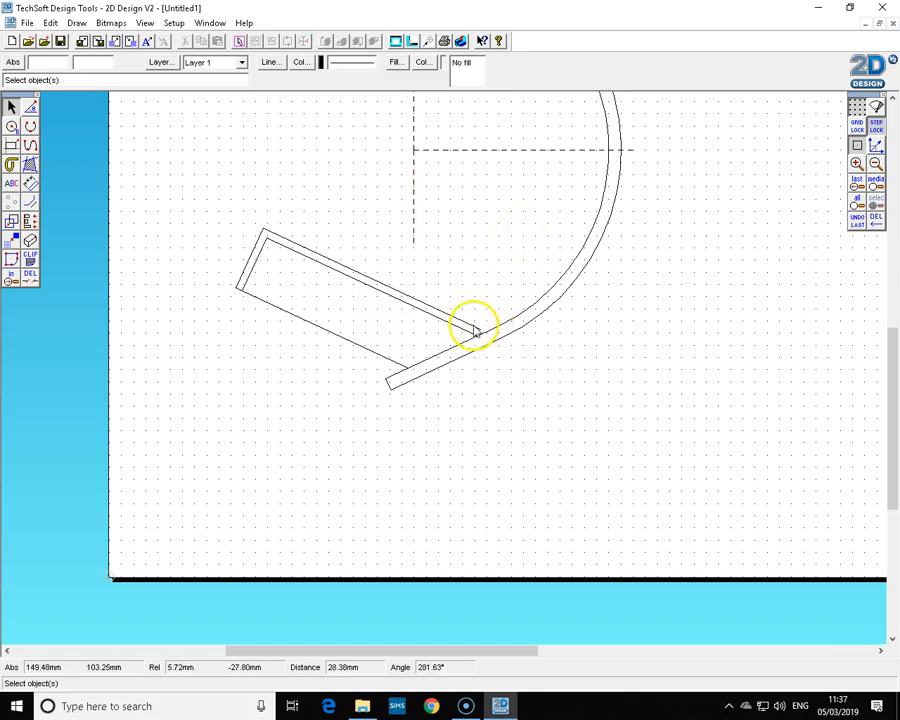
Extend the inner contour line to the lamp arm and trim off the part overhanging the arm.
{"action": "left_click", "coordinate": [476, 330]}
{"action": "left_click_drag", "start_coordinate": [484, 333], "coordinate": [536, 355]}
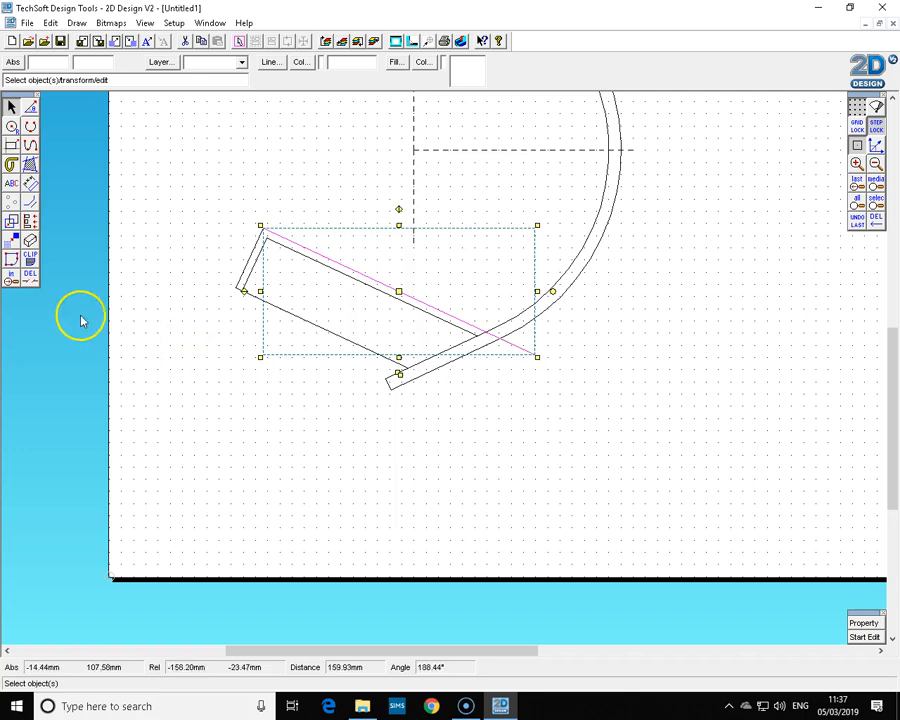
{"action": "left_click", "coordinate": [30, 276]}
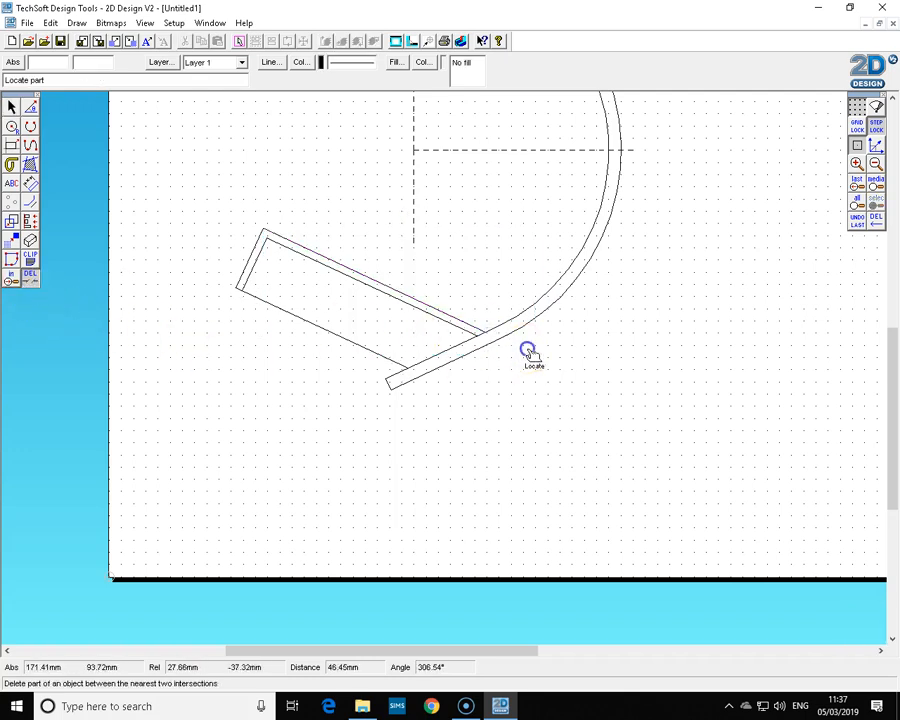
{"action": "left_click", "coordinate": [11, 108]}
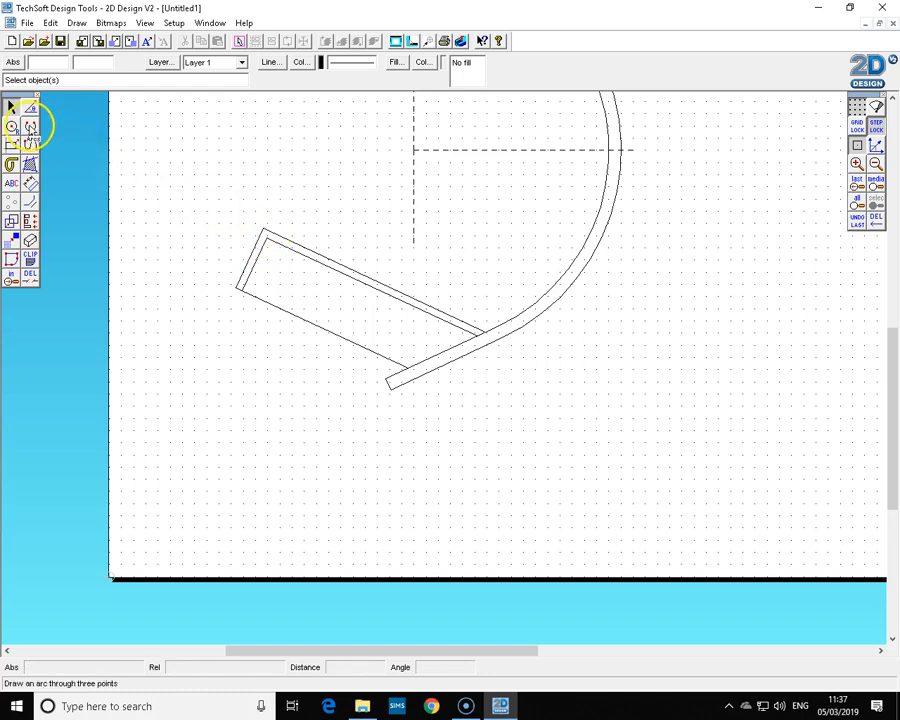
Fillet the base's upper left corner with a 3 mm radius arc between the two lines.
{"action": "left_click", "coordinate": [30, 127]}
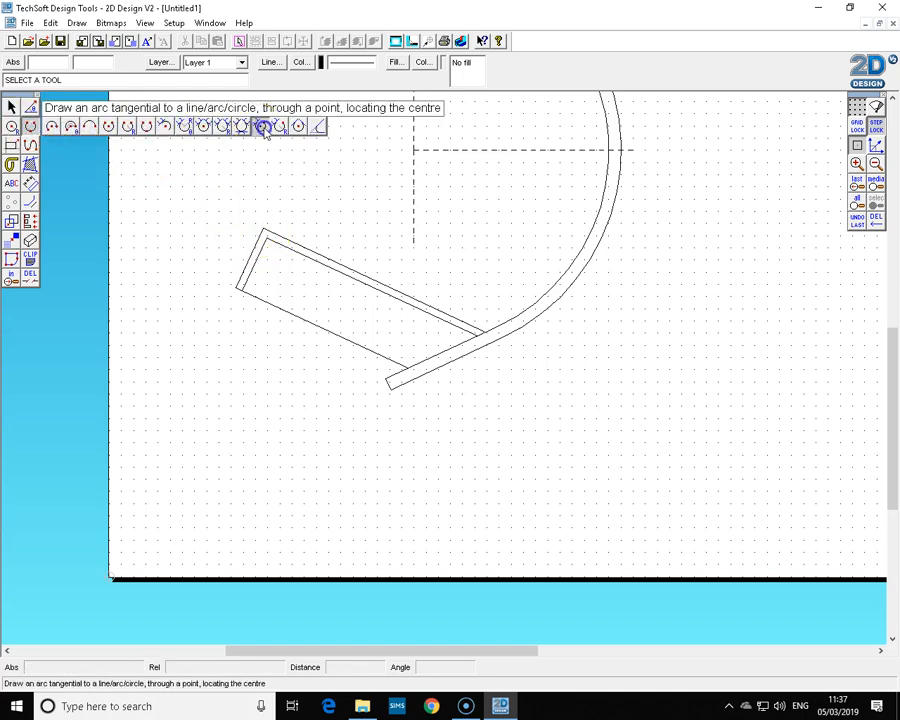
{"action": "left_click", "coordinate": [319, 128]}
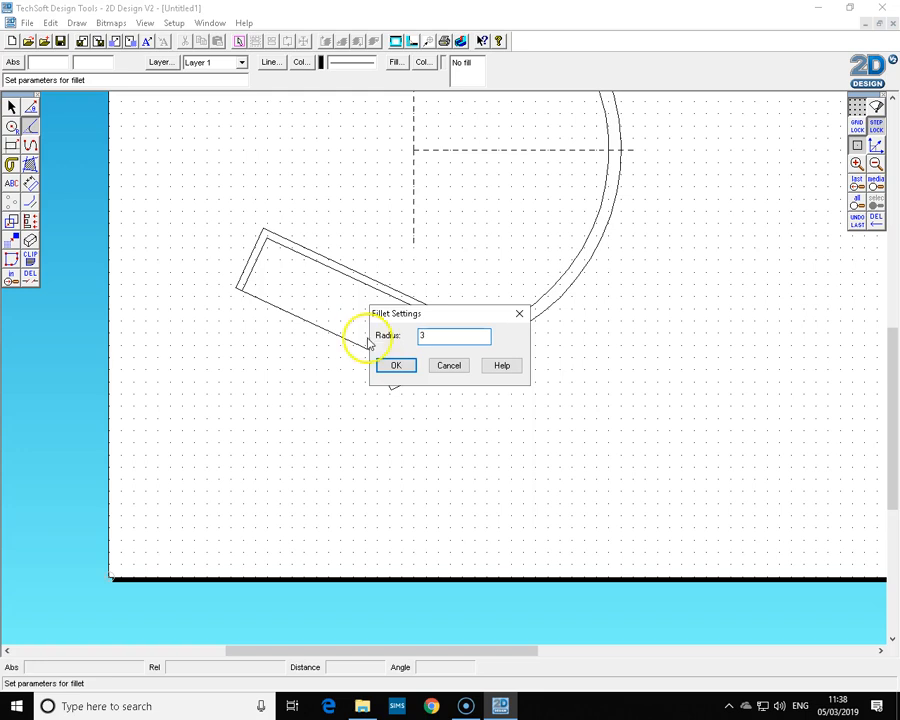
{"action": "left_click", "coordinate": [397, 366]}
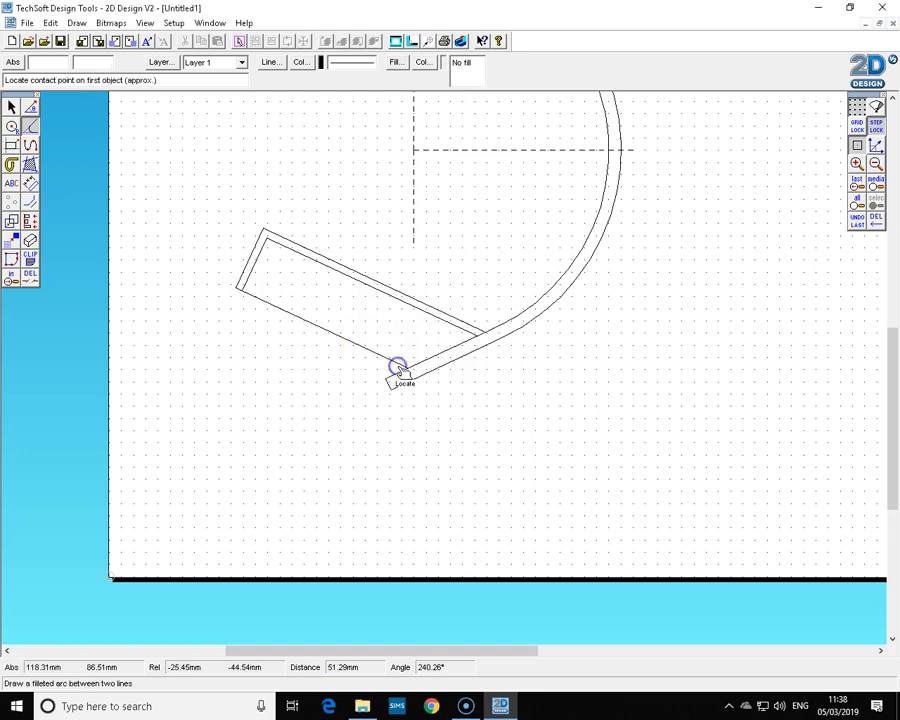
{"action": "left_click", "coordinate": [260, 242]}
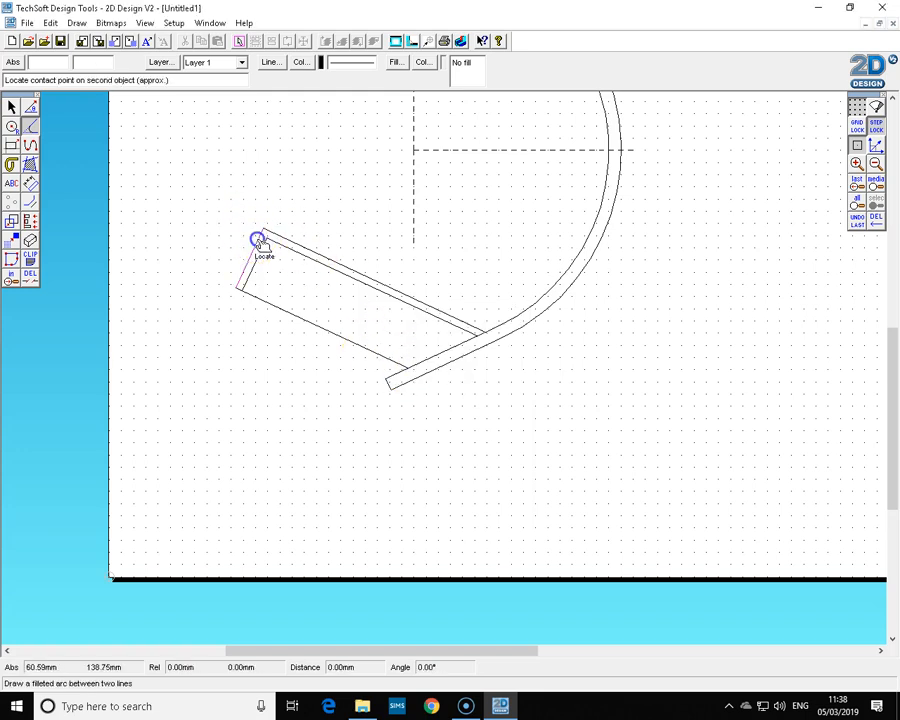
{"action": "left_click", "coordinate": [288, 240]}
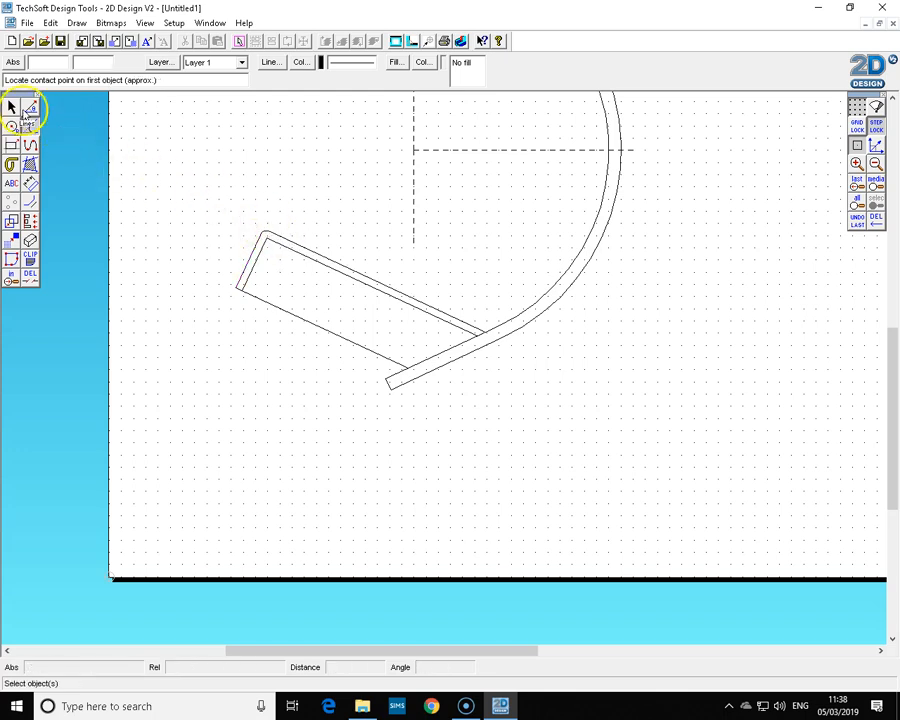
Close the open upper end of the lamp arm with a short vertical line between its two arcs.
{"action": "left_click", "coordinate": [11, 107]}
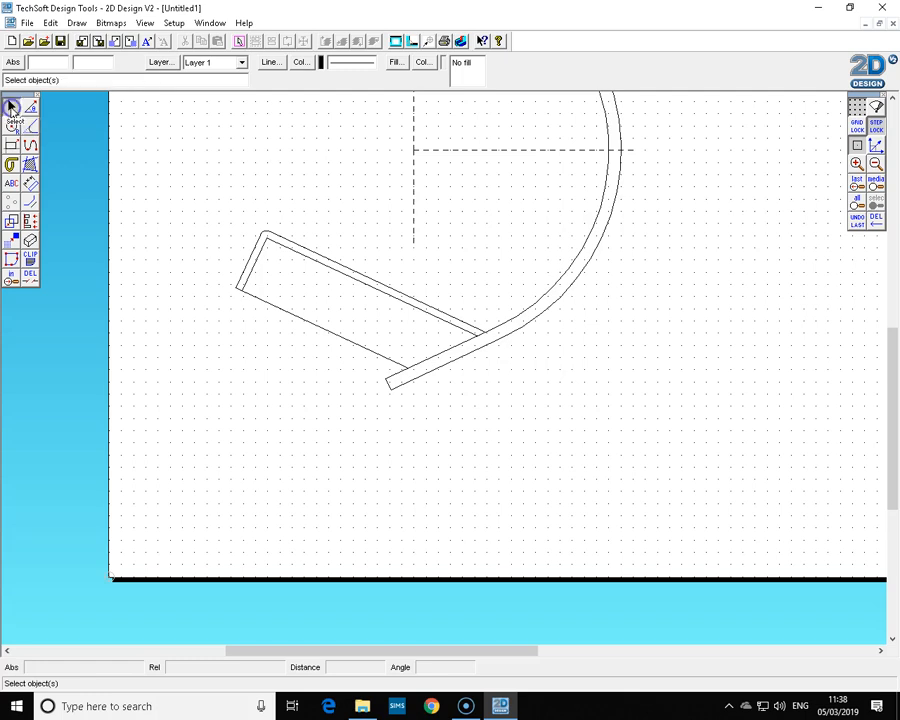
{"action": "left_click", "coordinate": [875, 164]}
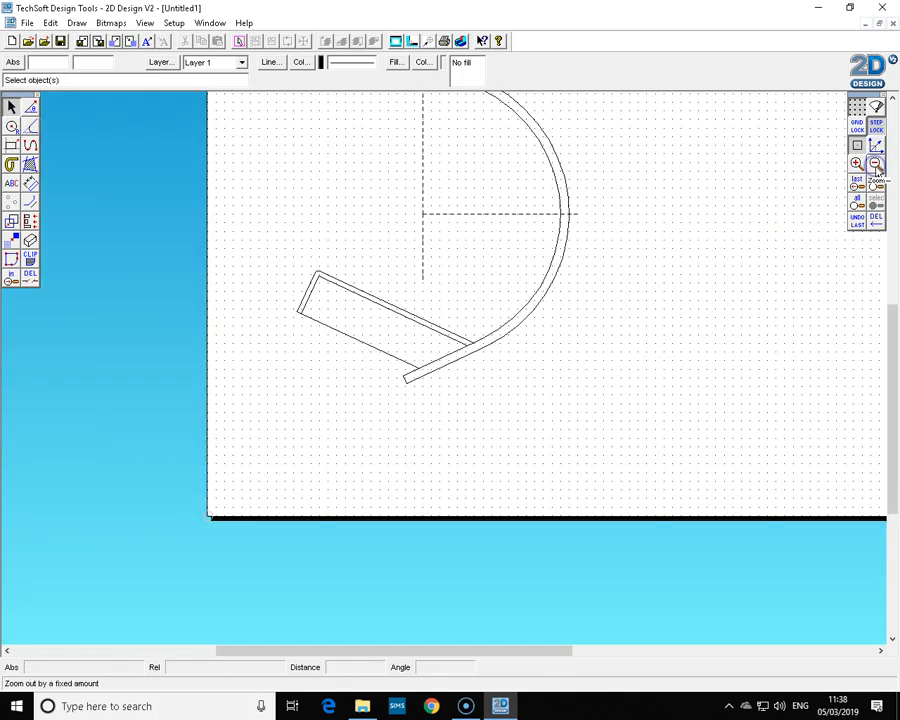
{"action": "left_click", "coordinate": [875, 164]}
{"action": "left_click_drag", "start_coordinate": [893, 392], "coordinate": [886, 370]}
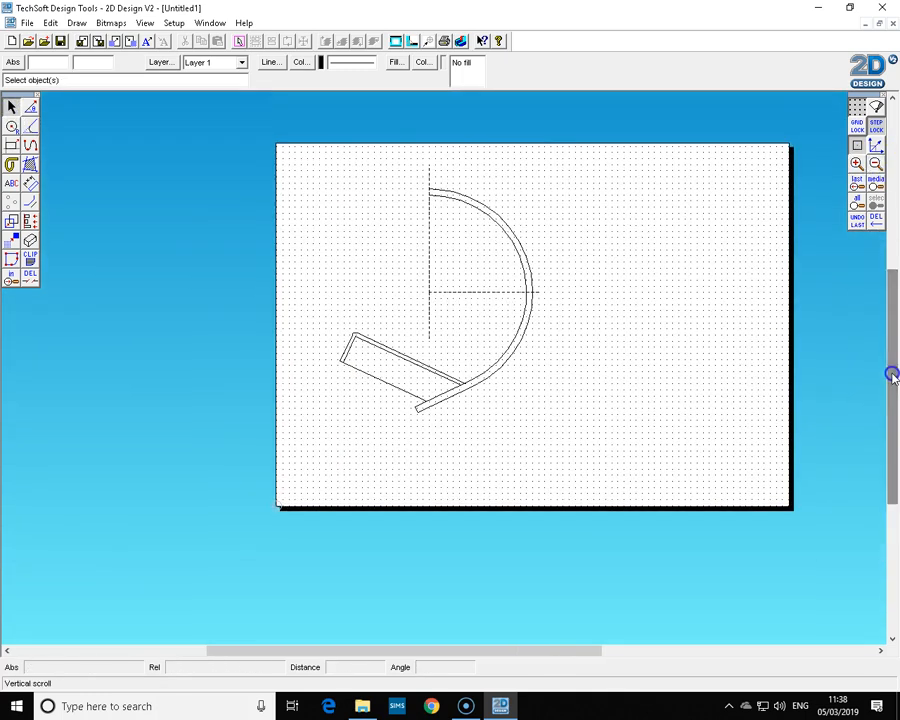
{"action": "left_click_drag", "start_coordinate": [510, 648], "coordinate": [538, 658]}
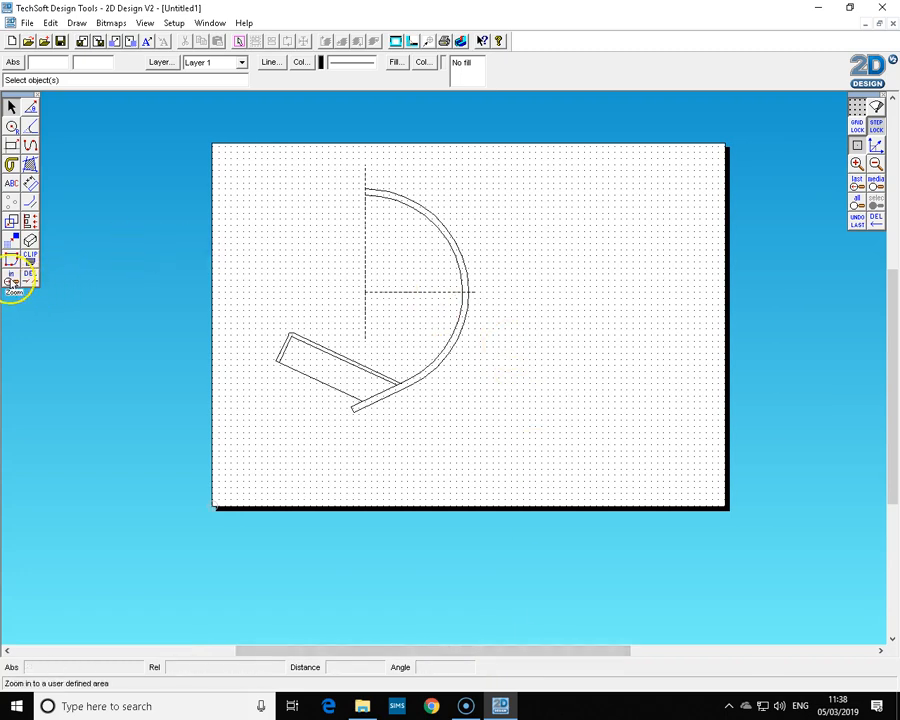
{"action": "left_click", "coordinate": [12, 282]}
{"action": "left_click", "coordinate": [325, 165]}
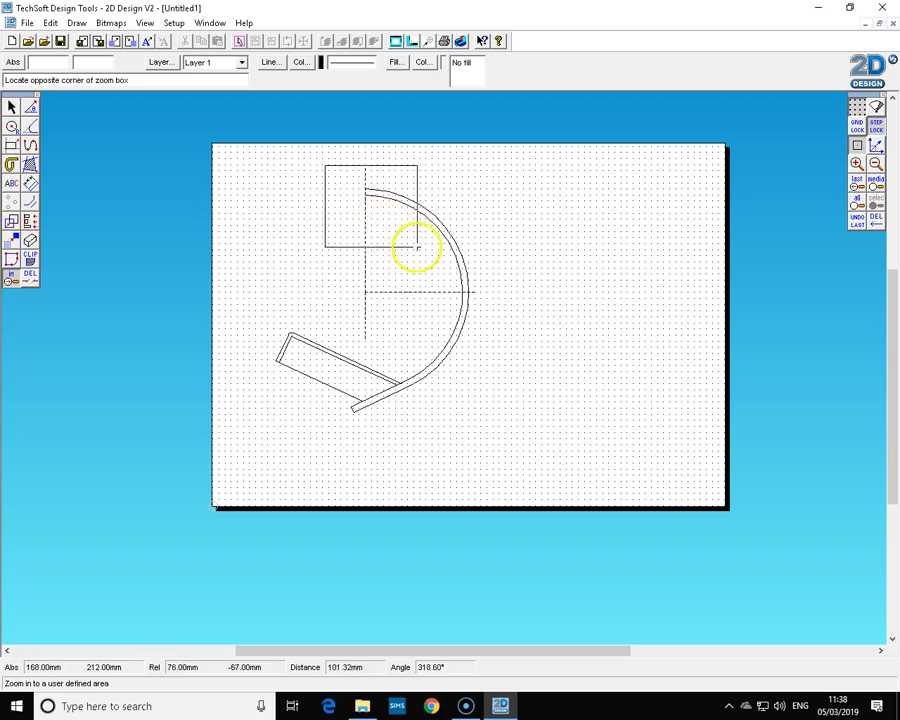
{"action": "left_click", "coordinate": [428, 252]}
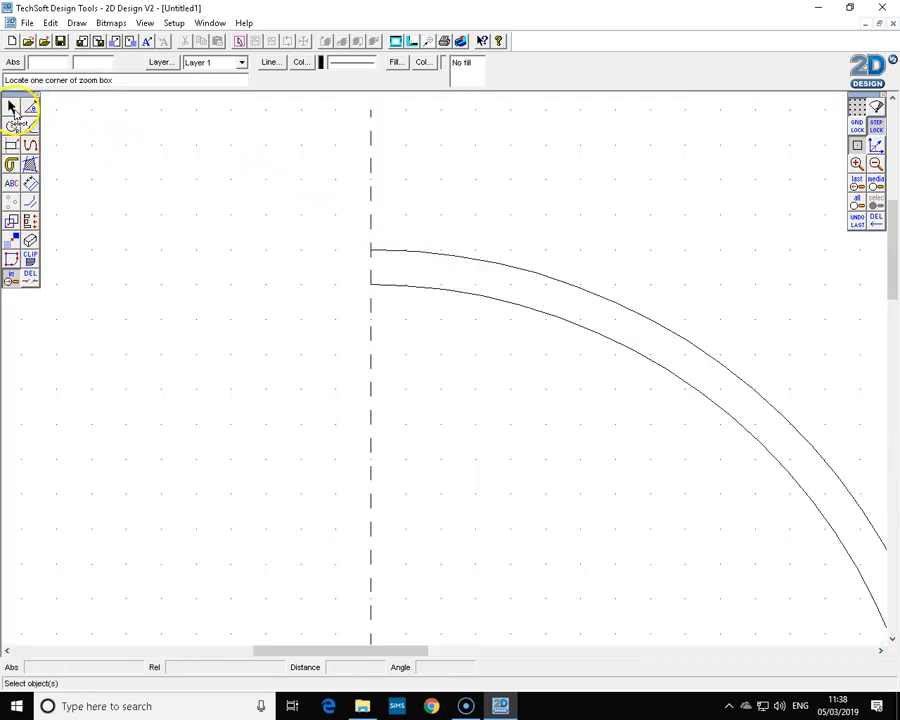
{"action": "left_click", "coordinate": [30, 106]}
{"action": "left_click", "coordinate": [46, 107]}
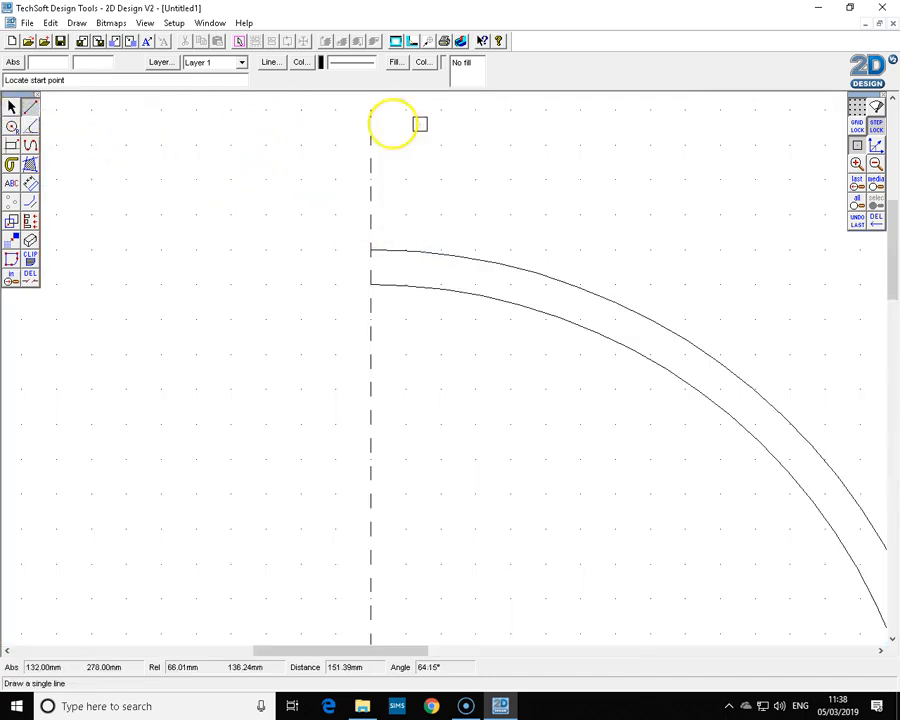
{"action": "left_click", "coordinate": [857, 145]}
{"action": "left_click", "coordinate": [384, 250]}
{"action": "left_click", "coordinate": [372, 284]}
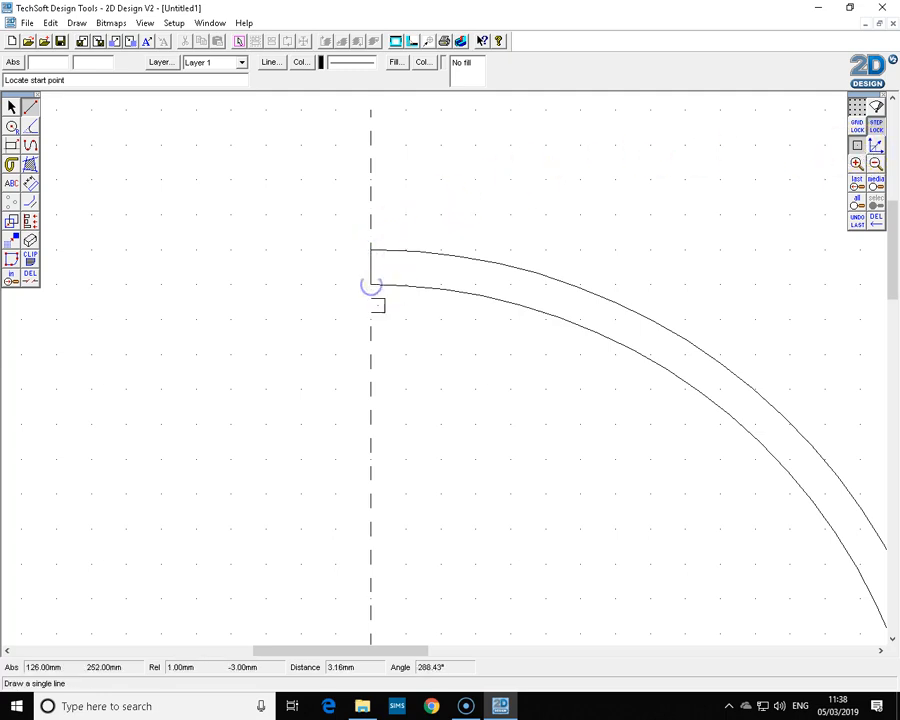
{"action": "left_click", "coordinate": [12, 106]}
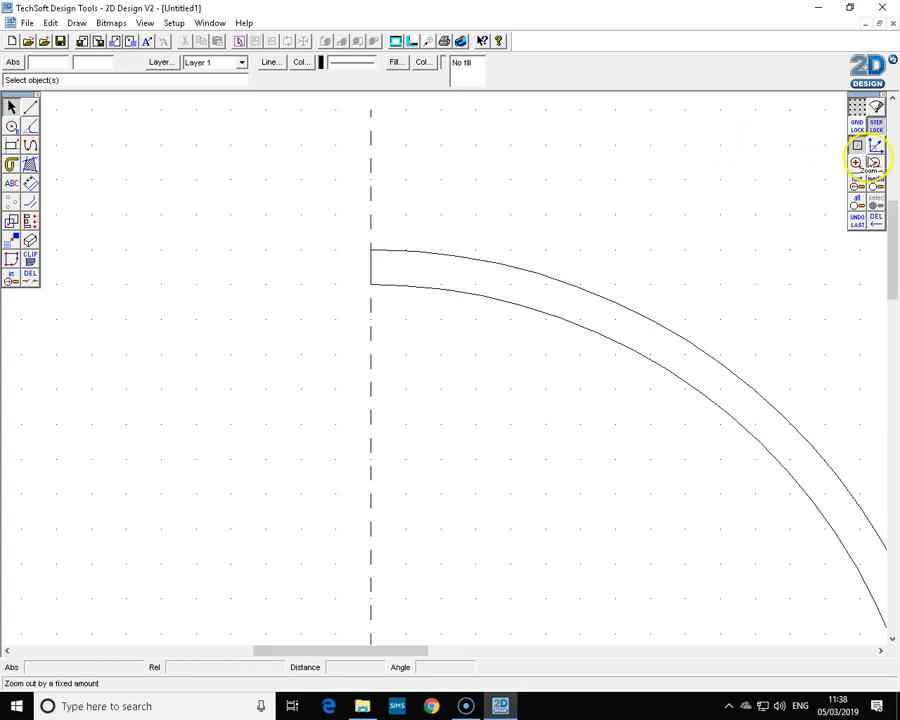
Compare the drawing with the reference Y10 lamp drawing in the other window, then return to the working drawing.
{"action": "left_click", "coordinate": [877, 165]}
{"action": "left_click", "coordinate": [876, 164]}
{"action": "left_click", "coordinate": [876, 164]}
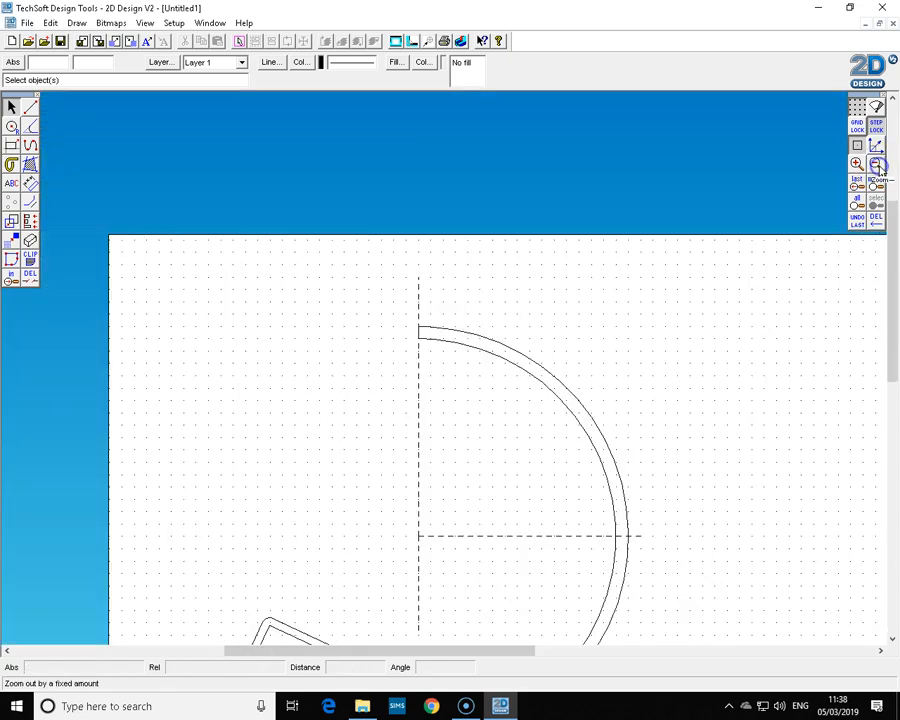
{"action": "left_click_drag", "start_coordinate": [880, 250], "coordinate": [893, 306]}
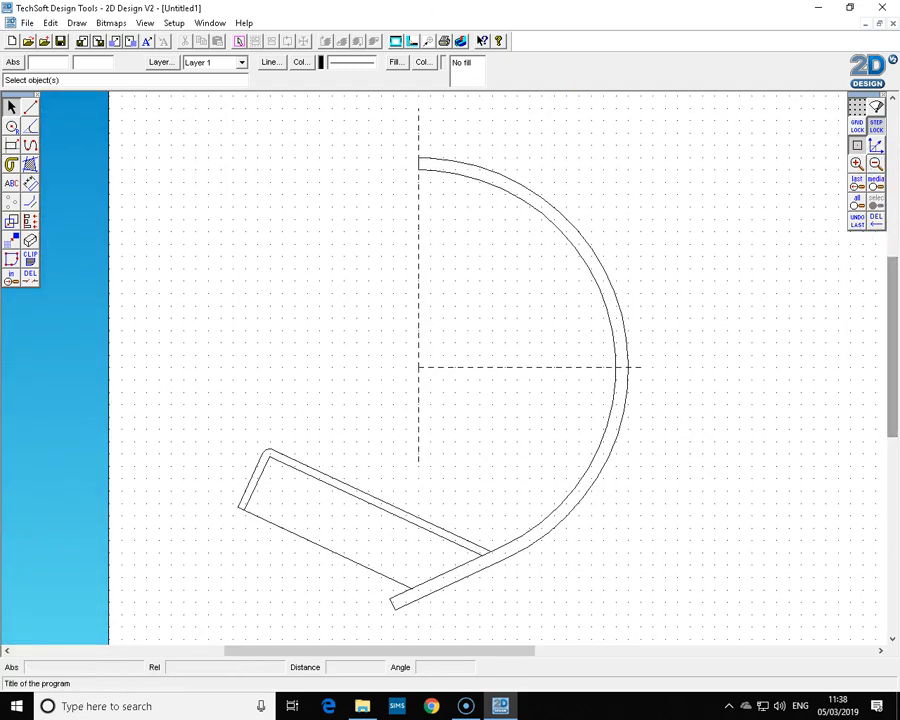
{"action": "left_click", "coordinate": [208, 23]}
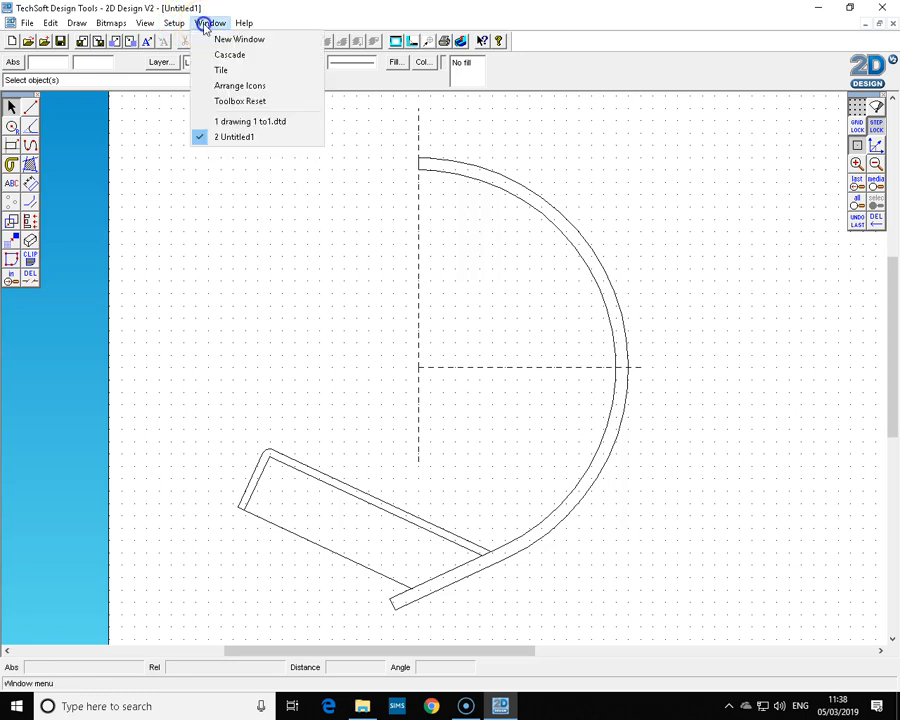
{"action": "left_click", "coordinate": [235, 122]}
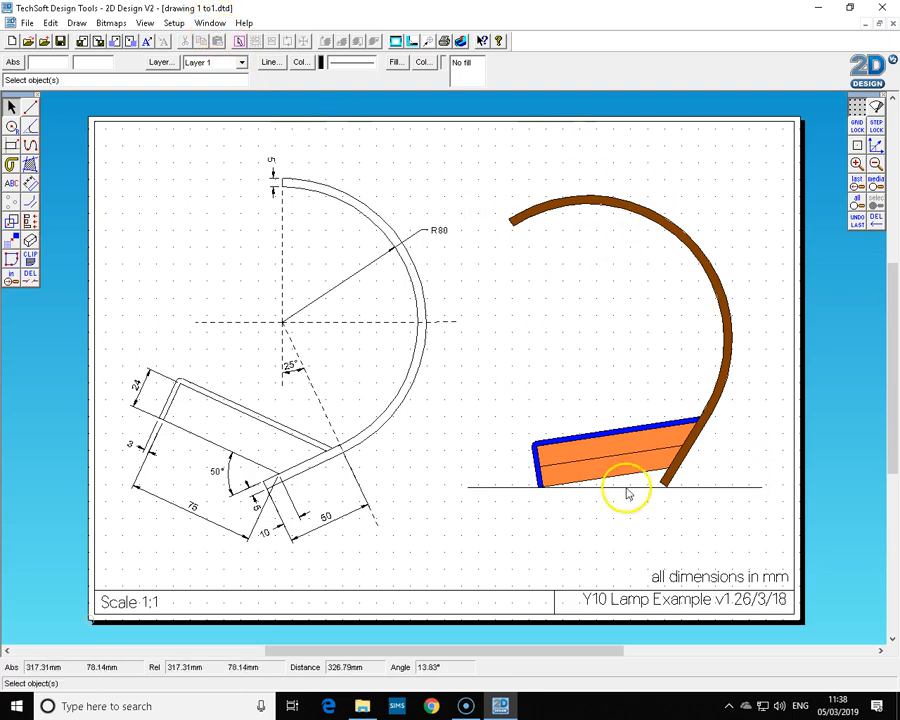
{"action": "left_click", "coordinate": [208, 23]}
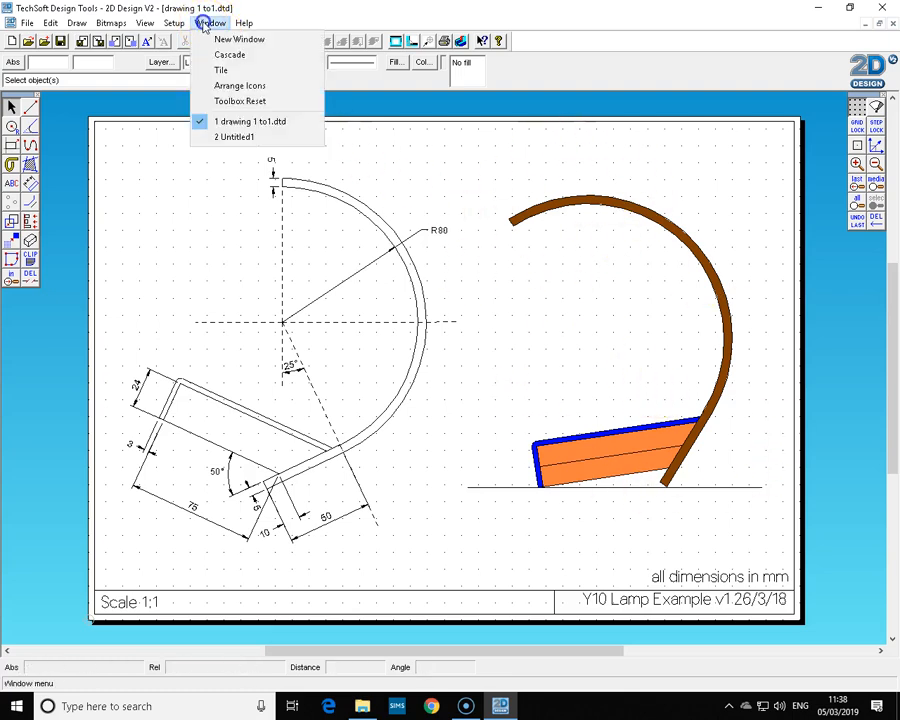
{"action": "left_click", "coordinate": [218, 138]}
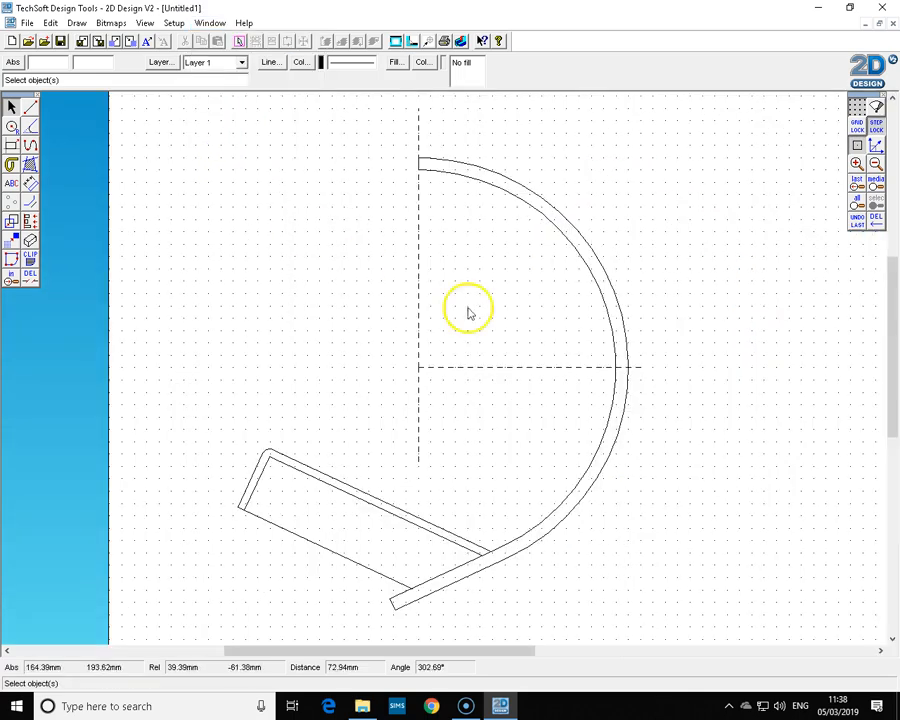
Copy the whole lamp drawing and place the duplicate to the right of the original.
{"action": "left_click", "coordinate": [876, 164]}
{"action": "left_click", "coordinate": [876, 164]}
{"action": "left_click_drag", "start_coordinate": [526, 653], "coordinate": [573, 653]}
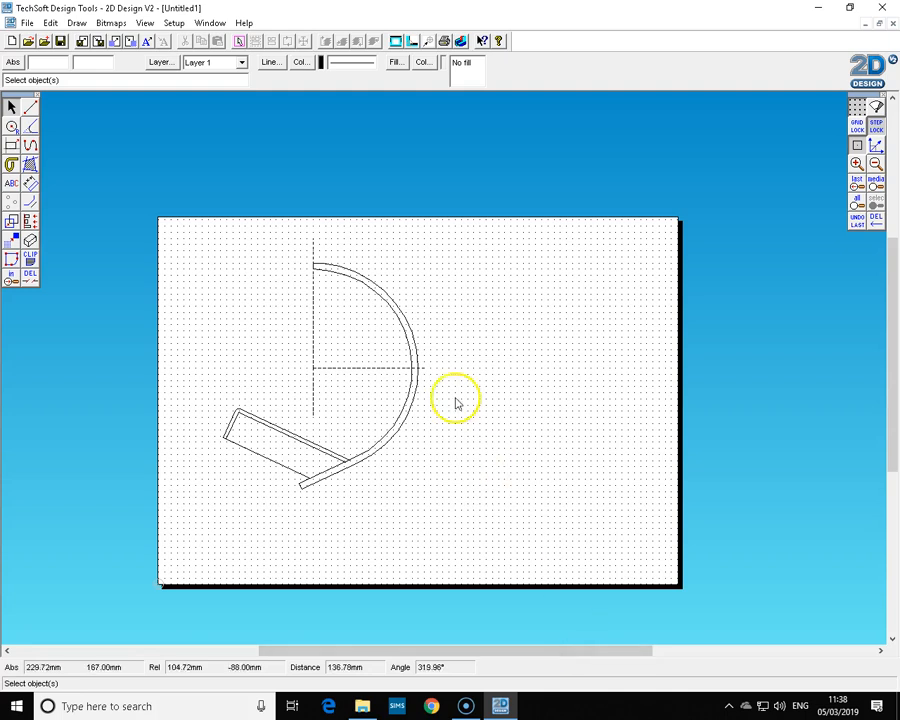
{"action": "mouse_move", "coordinate": [190, 230]}
{"action": "left_mouse_down"}
{"action": "mouse_move", "coordinate": [372, 480]}
{"action": "mouse_move", "coordinate": [443, 515]}
{"action": "left_mouse_up"}
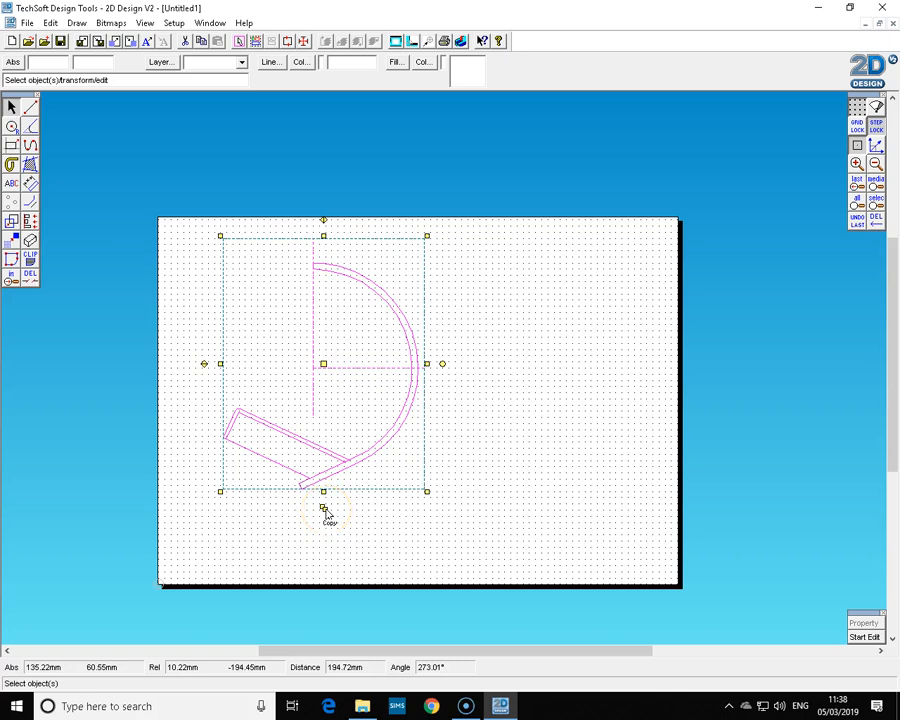
{"action": "left_click_drag", "start_coordinate": [325, 511], "coordinate": [336, 520]}
{"action": "left_click_drag", "start_coordinate": [335, 377], "coordinate": [553, 375]}
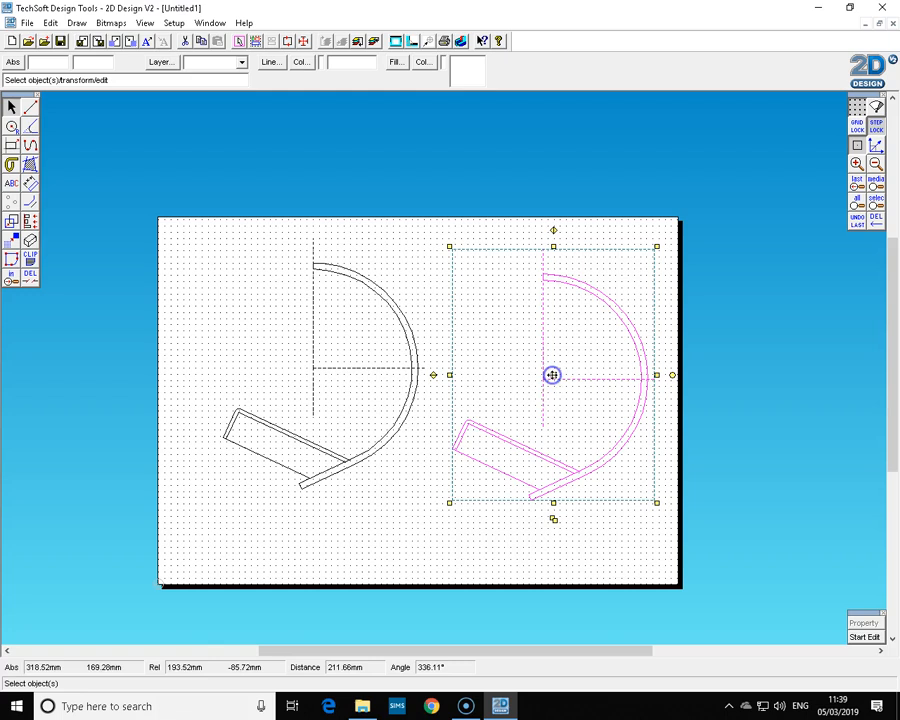
{"action": "left_click", "coordinate": [510, 563]}
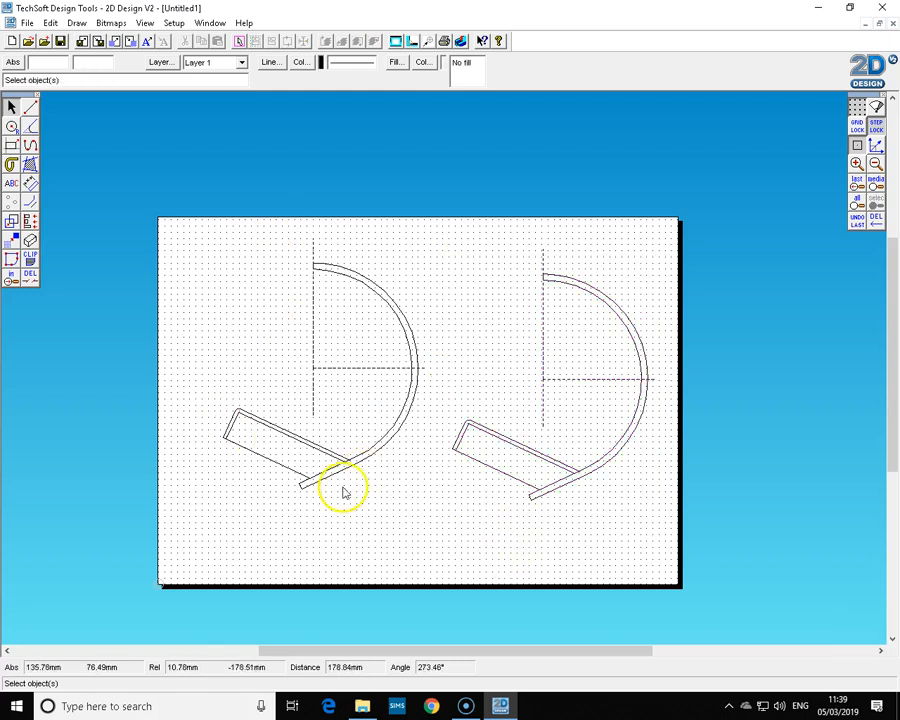
Check the angles on the reference Y10 lamp drawing in the other window and come back to the working drawing.
{"action": "left_click", "coordinate": [210, 23]}
{"action": "left_click", "coordinate": [228, 120]}
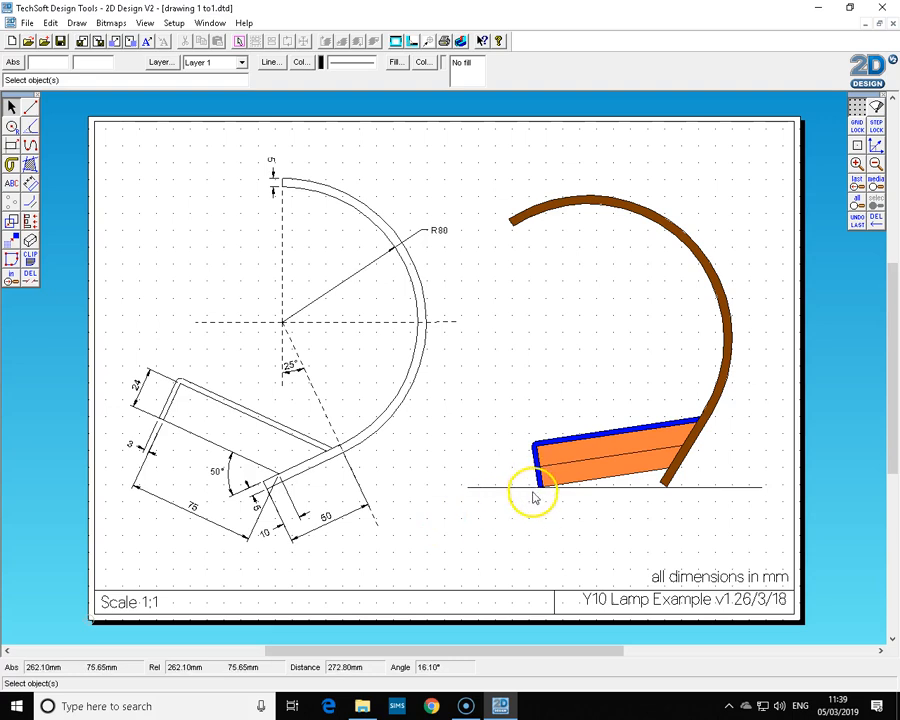
{"action": "left_click", "coordinate": [210, 23]}
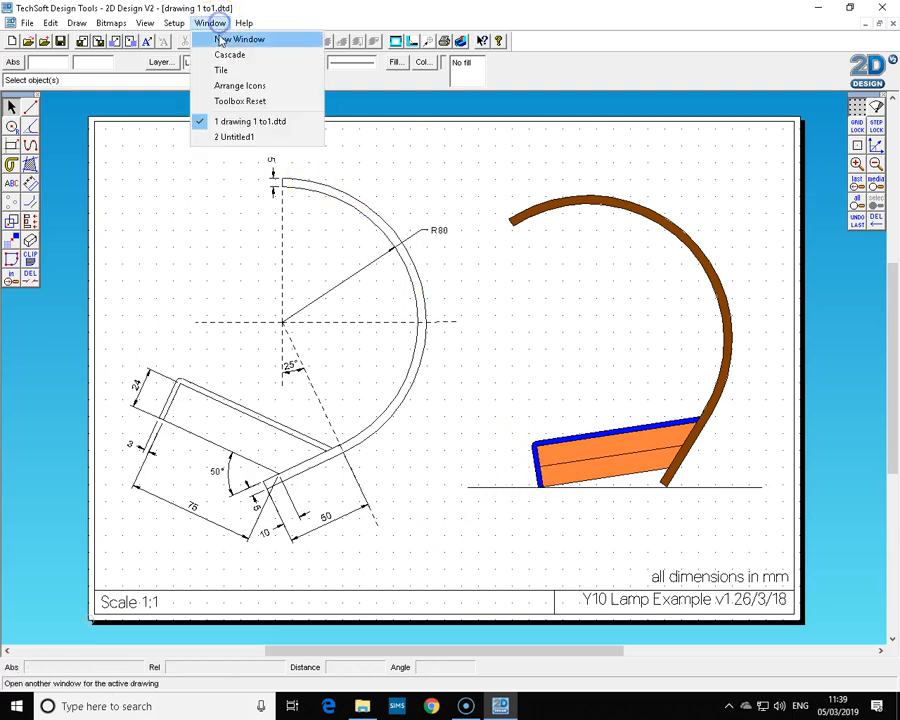
{"action": "left_click", "coordinate": [225, 140]}
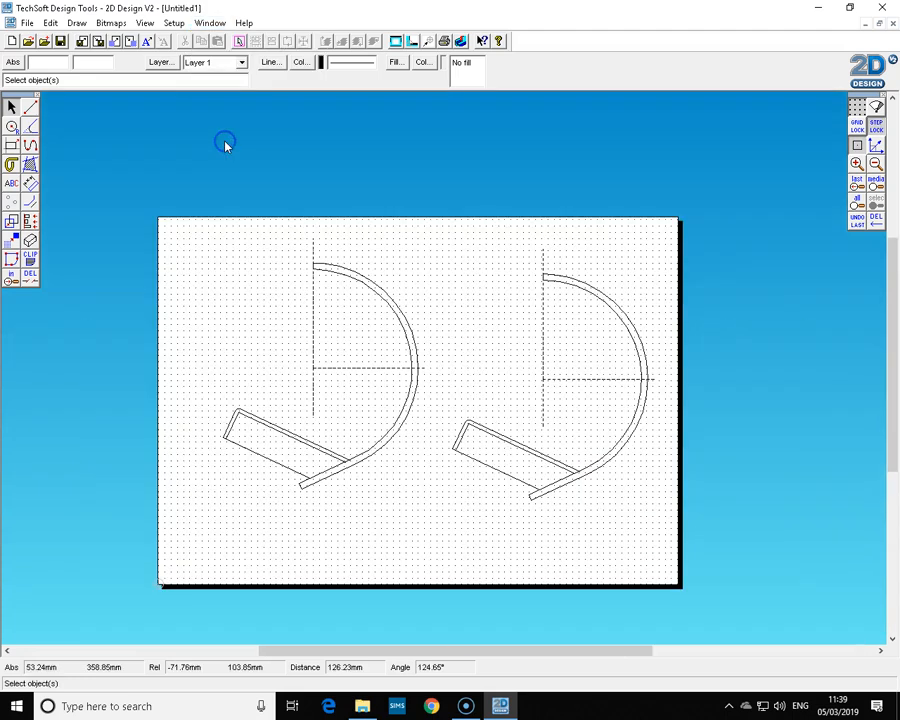
Draw a line from the base's lower left corner to the lower end of the lamp arm on the original lamp.
{"action": "left_click", "coordinate": [11, 278]}
{"action": "left_click", "coordinate": [152, 370]}
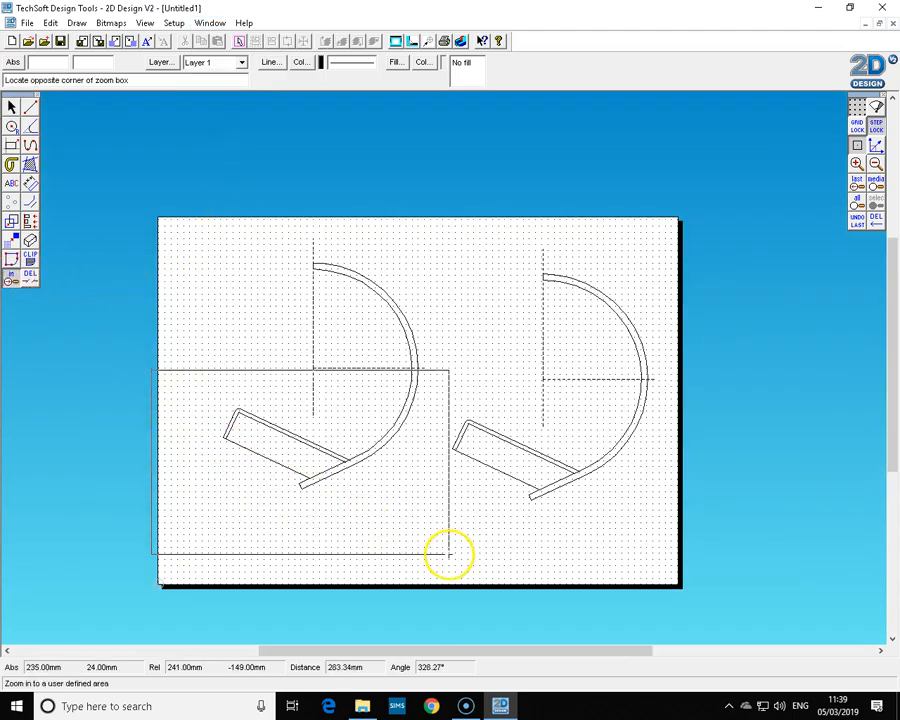
{"action": "left_click", "coordinate": [450, 553]}
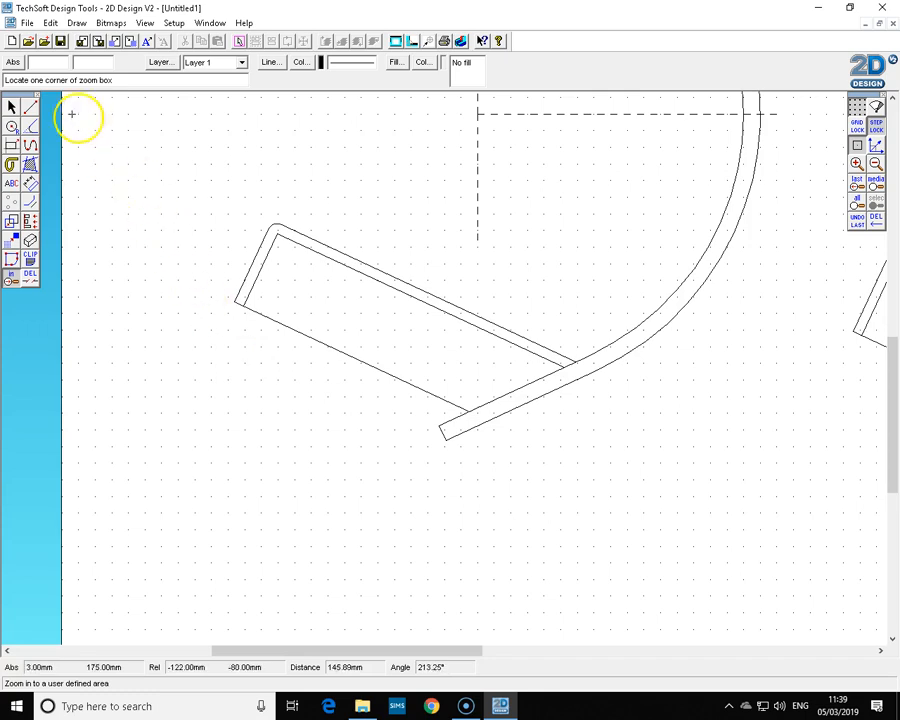
{"action": "left_click", "coordinate": [30, 106]}
{"action": "left_click", "coordinate": [236, 301]}
{"action": "left_click", "coordinate": [446, 436]}
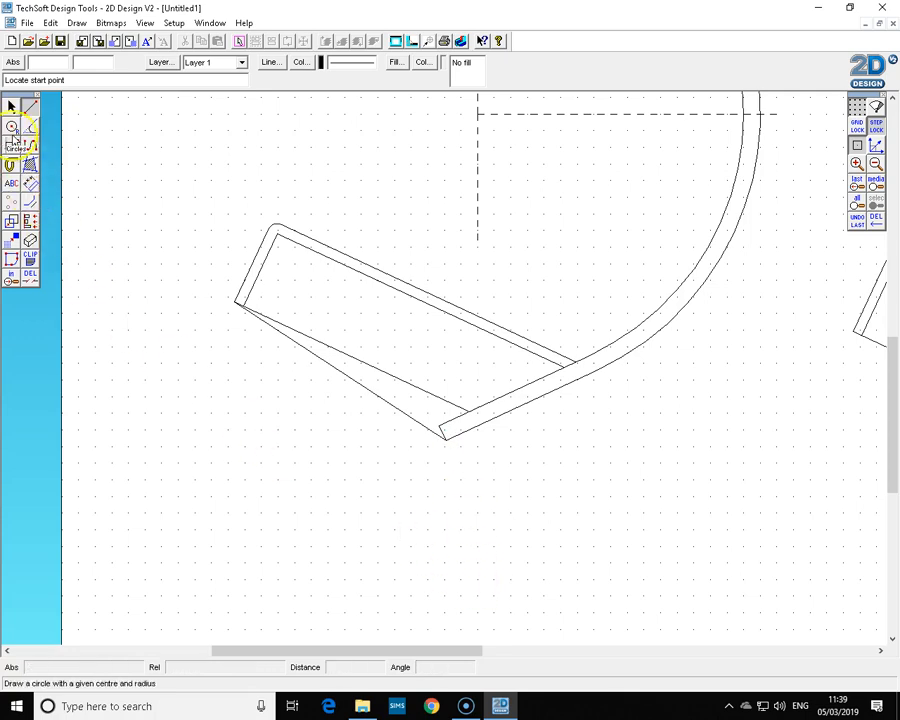
{"action": "left_click", "coordinate": [14, 107]}
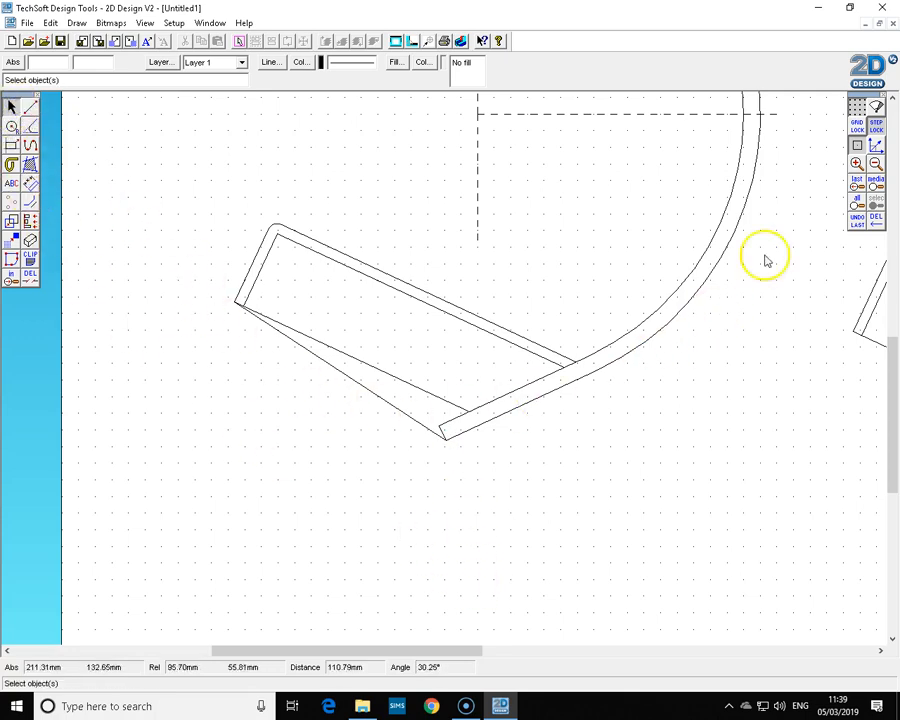
Turn on radial lock with a 45° step and draw a horizontal ground line leftwards from the lamp arm's lower end.
{"action": "right_click", "coordinate": [877, 148]}
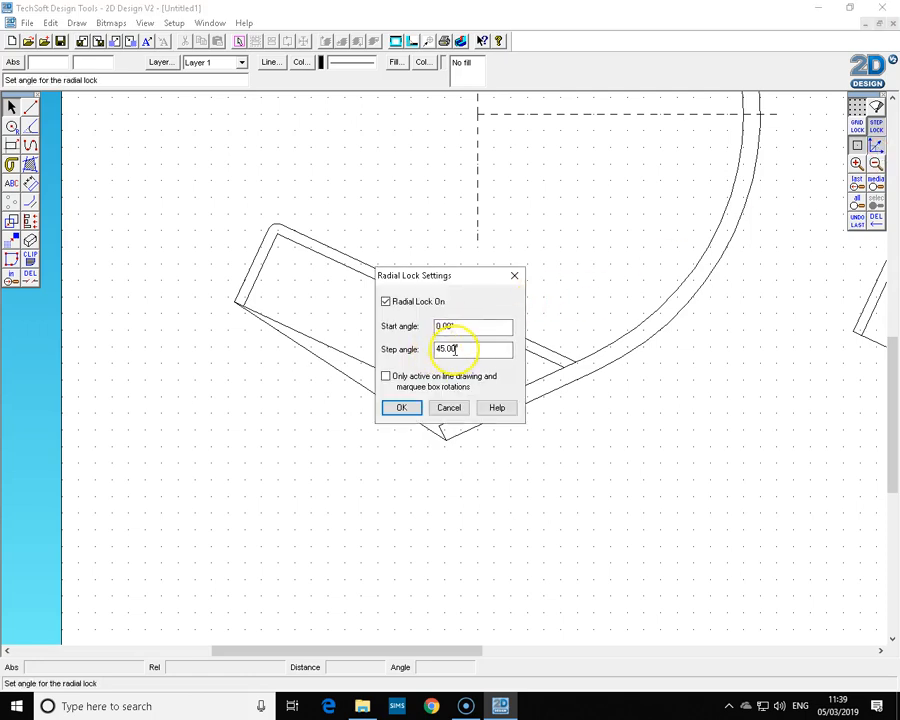
{"action": "left_click", "coordinate": [401, 407]}
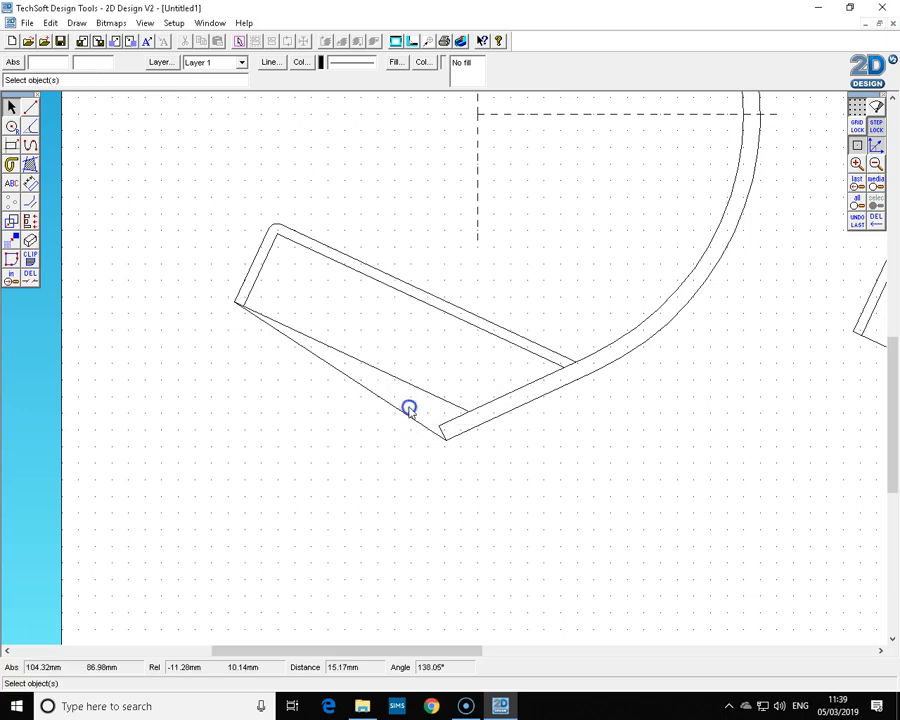
{"action": "left_click", "coordinate": [30, 110]}
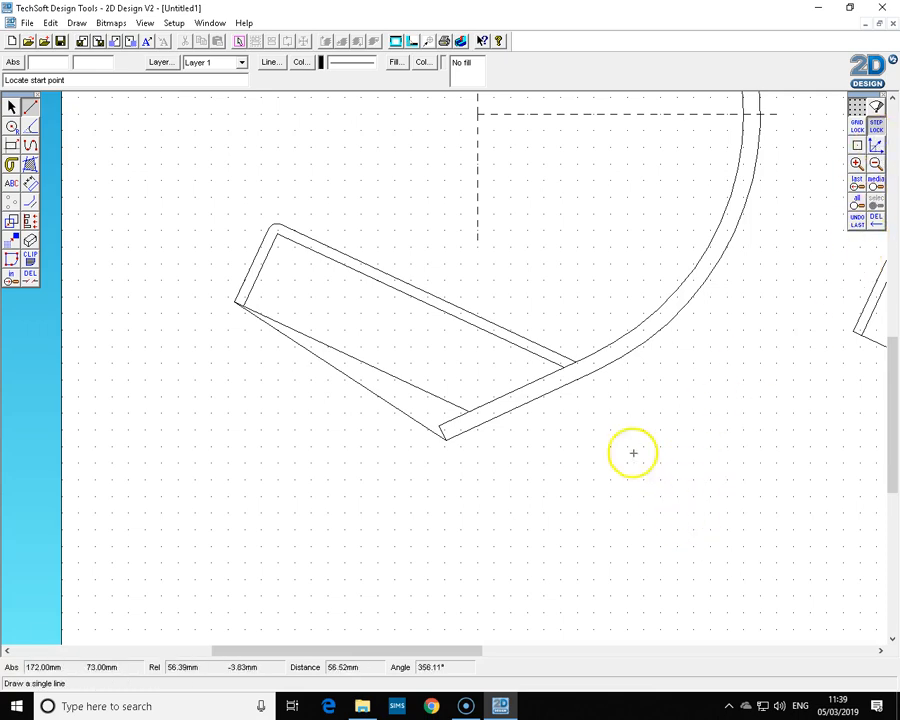
{"action": "left_click", "coordinate": [640, 493]}
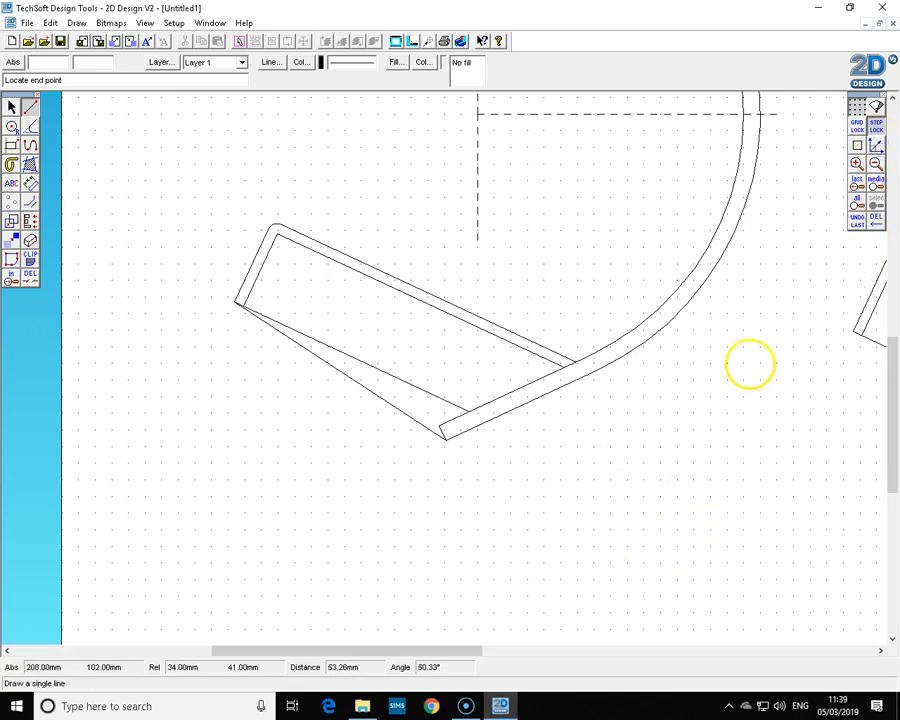
{"action": "left_click", "coordinate": [877, 148]}
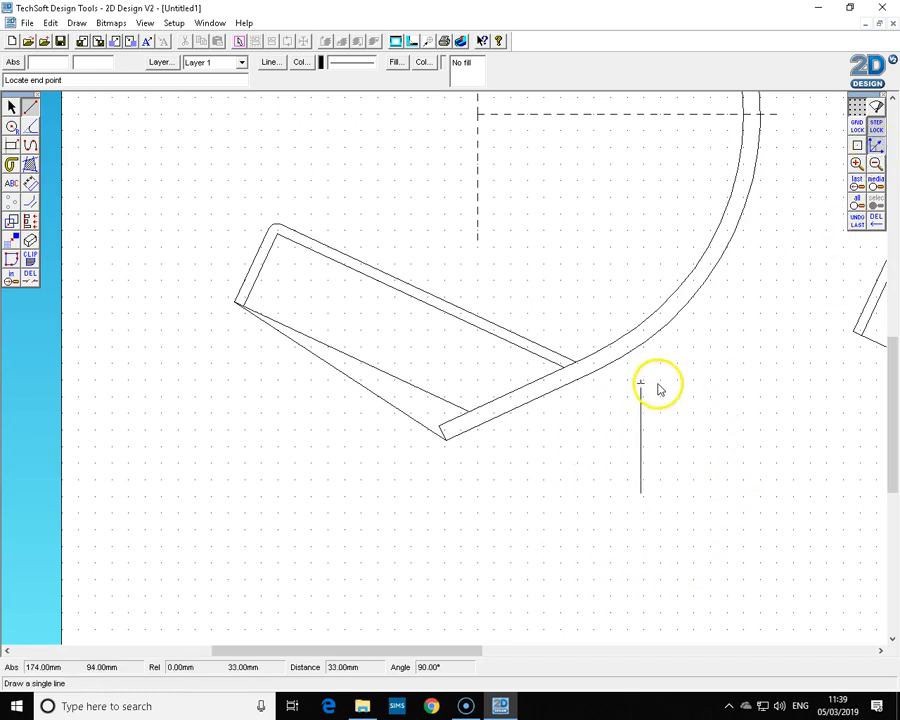
{"action": "right_click", "coordinate": [776, 478]}
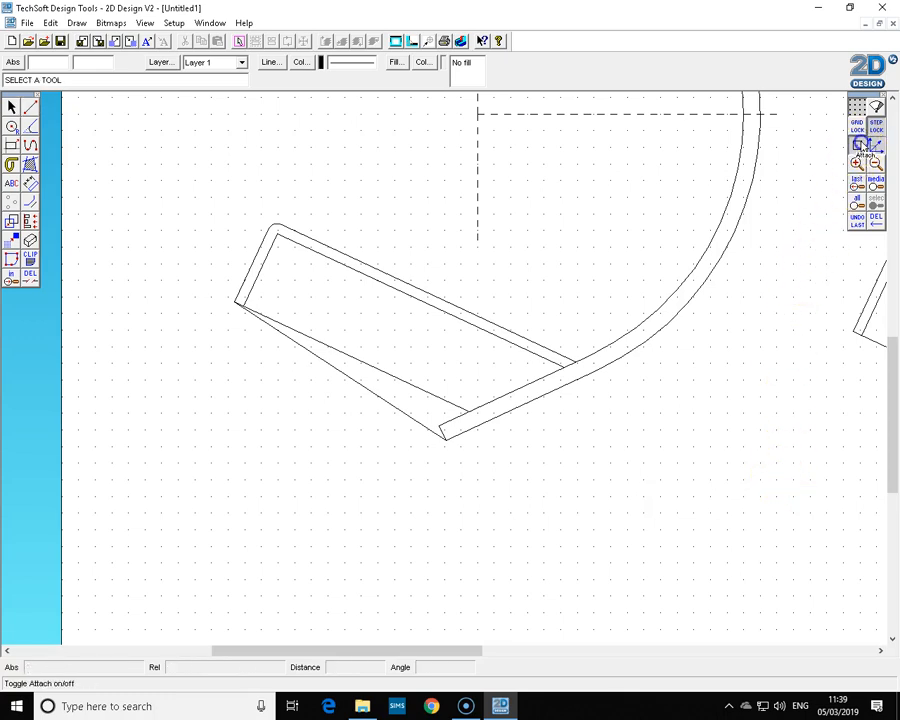
{"action": "left_click", "coordinate": [30, 108]}
{"action": "left_click", "coordinate": [876, 145]}
{"action": "left_click", "coordinate": [445, 436]}
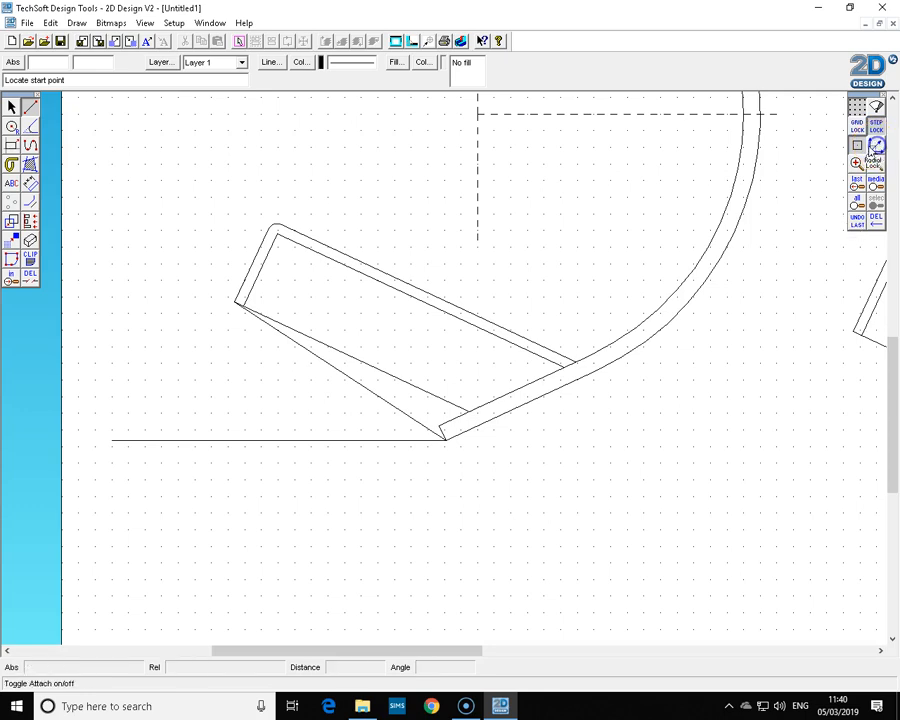
Add an angular dimension between the new base line and the horizontal ground line.
{"action": "left_click", "coordinate": [32, 186]}
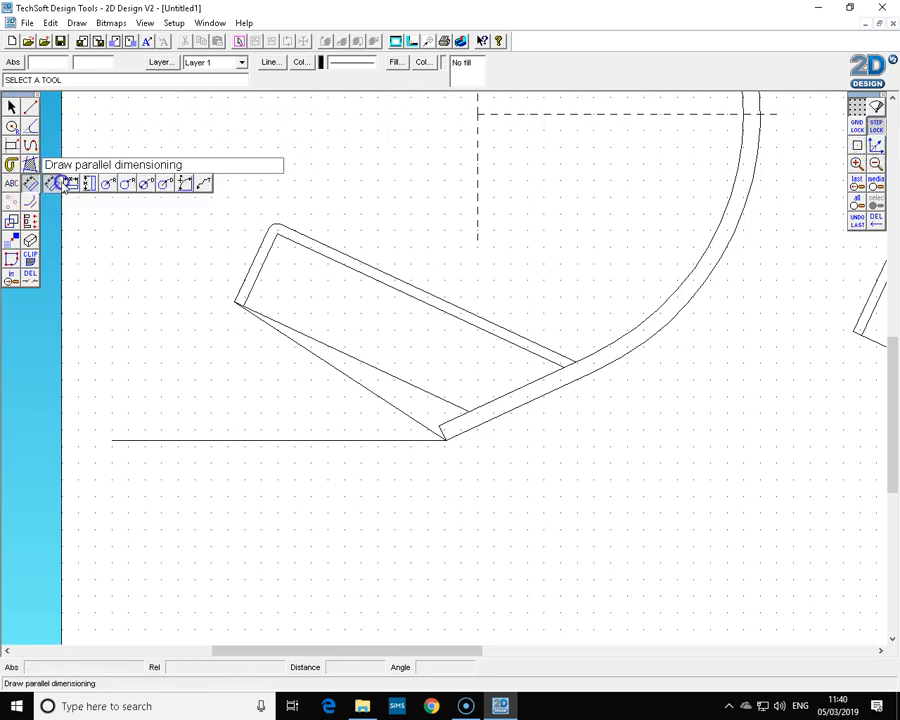
{"action": "left_click", "coordinate": [184, 188]}
{"action": "left_click", "coordinate": [346, 376]}
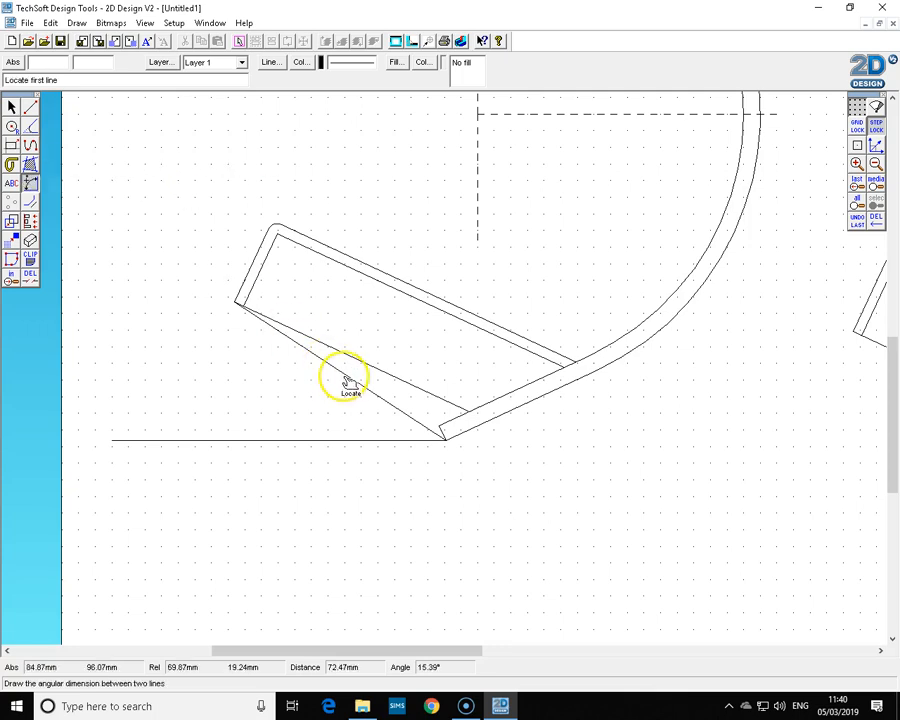
{"action": "left_click", "coordinate": [330, 441]}
{"action": "left_click", "coordinate": [330, 441]}
{"action": "left_click", "coordinate": [297, 401]}
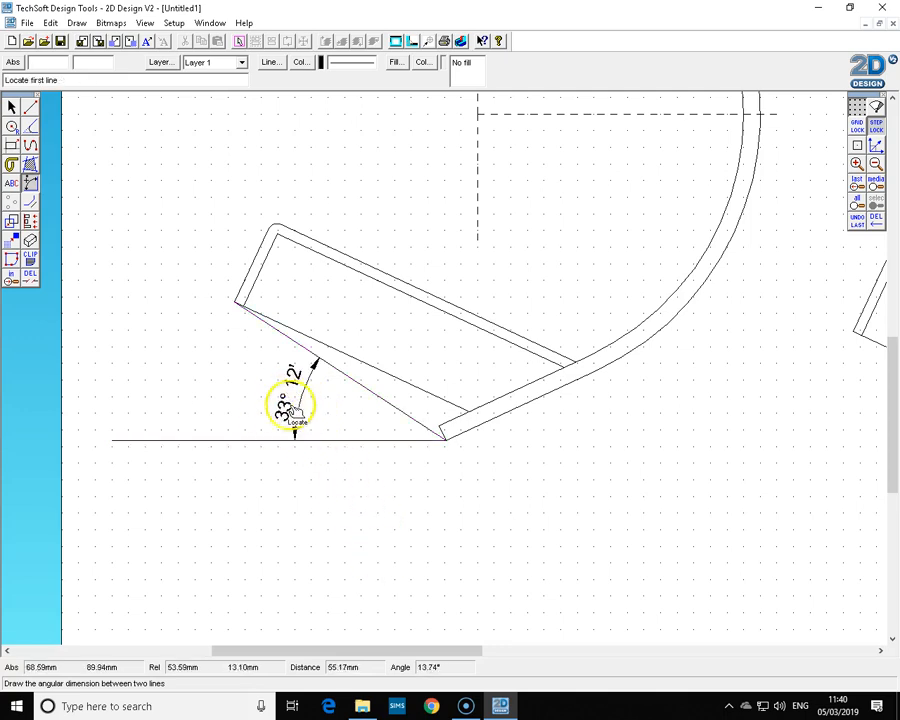
{"action": "left_click", "coordinate": [11, 106]}
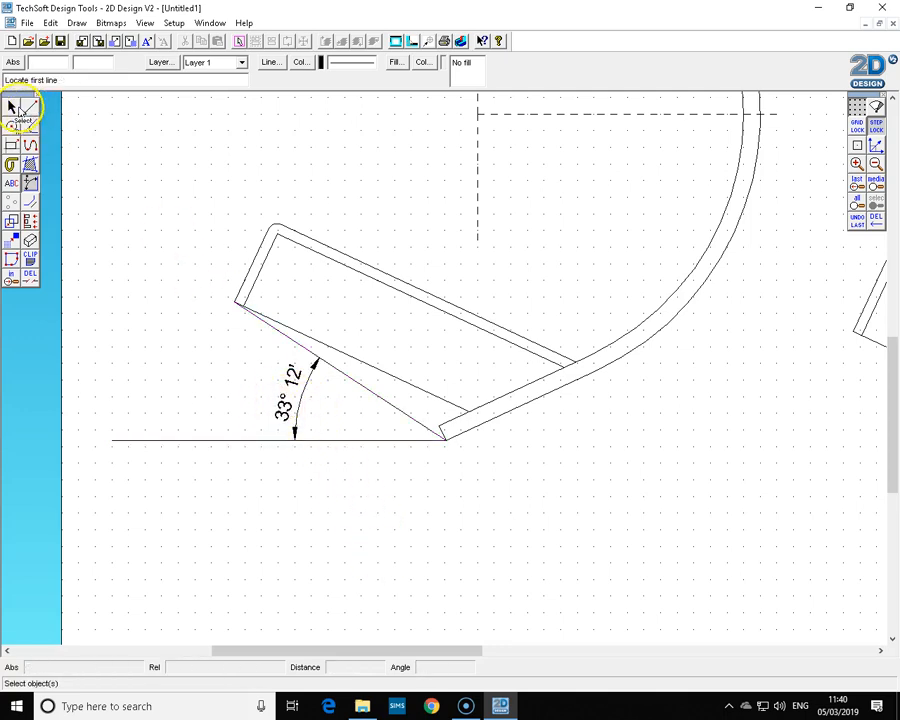
Select the copied lamp and rotate it 33° about a point near its centre.
{"action": "left_click", "coordinate": [876, 163]}
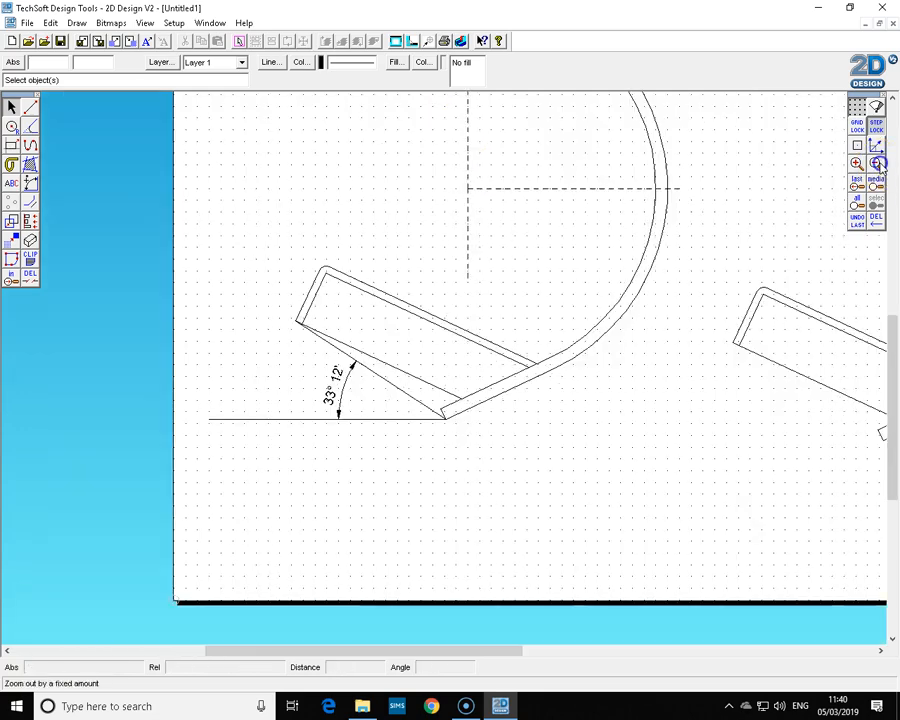
{"action": "left_click", "coordinate": [876, 163]}
{"action": "mouse_move", "coordinate": [552, 650]}
{"action": "left_mouse_down"}
{"action": "mouse_move", "coordinate": [526, 651]}
{"action": "mouse_move", "coordinate": [615, 648]}
{"action": "left_mouse_up"}
{"action": "left_click", "coordinate": [875, 183]}
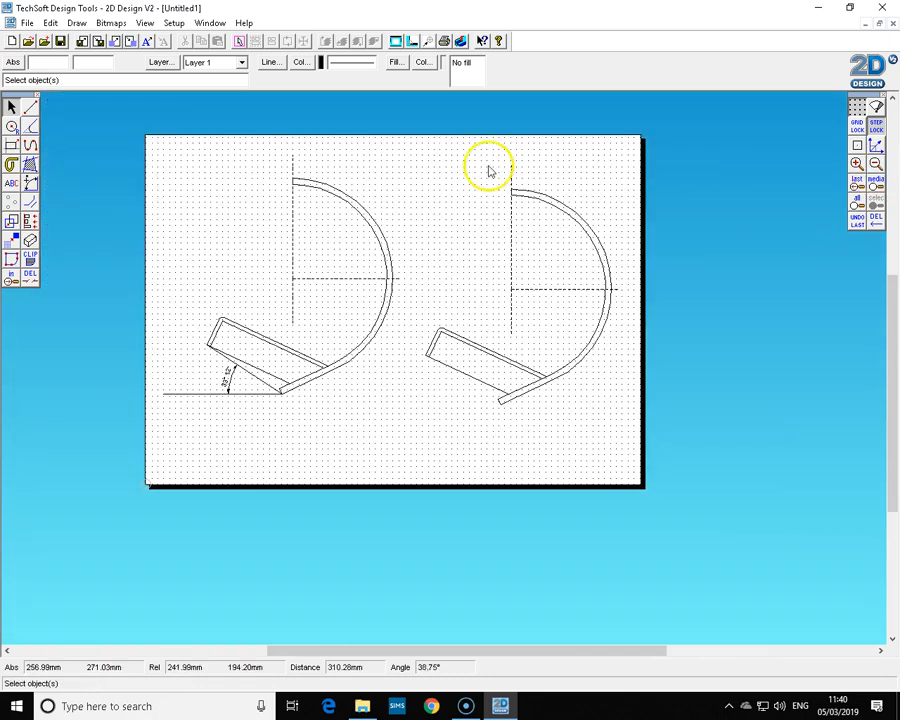
{"action": "mouse_move", "coordinate": [419, 176]}
{"action": "left_mouse_down"}
{"action": "mouse_move", "coordinate": [549, 358]}
{"action": "mouse_move", "coordinate": [643, 436]}
{"action": "left_mouse_up"}
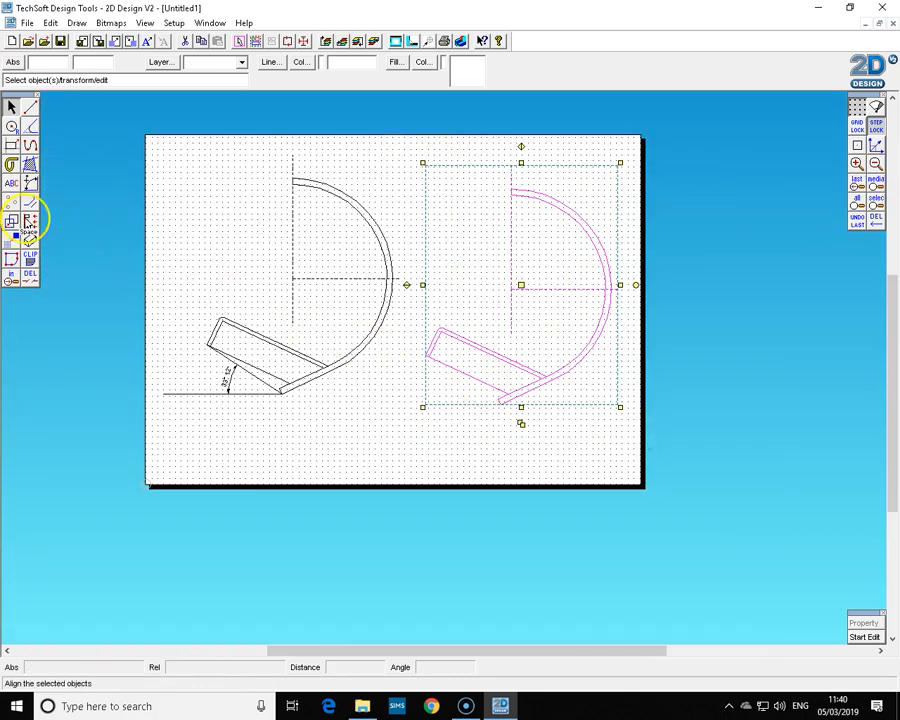
{"action": "left_click", "coordinate": [12, 222]}
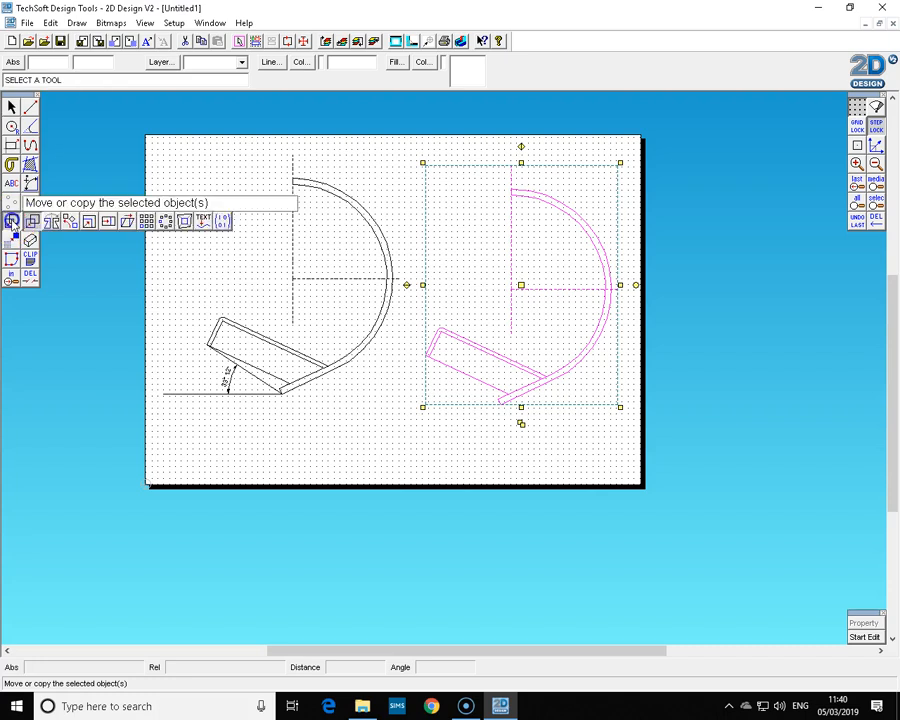
{"action": "left_click", "coordinate": [70, 221]}
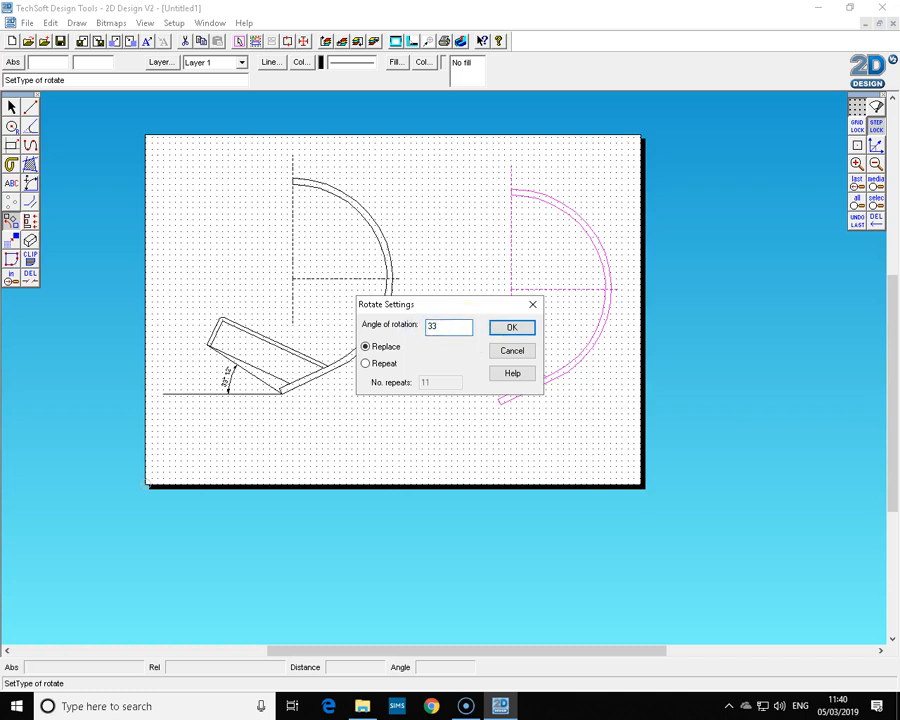
{"action": "left_click", "coordinate": [512, 327]}
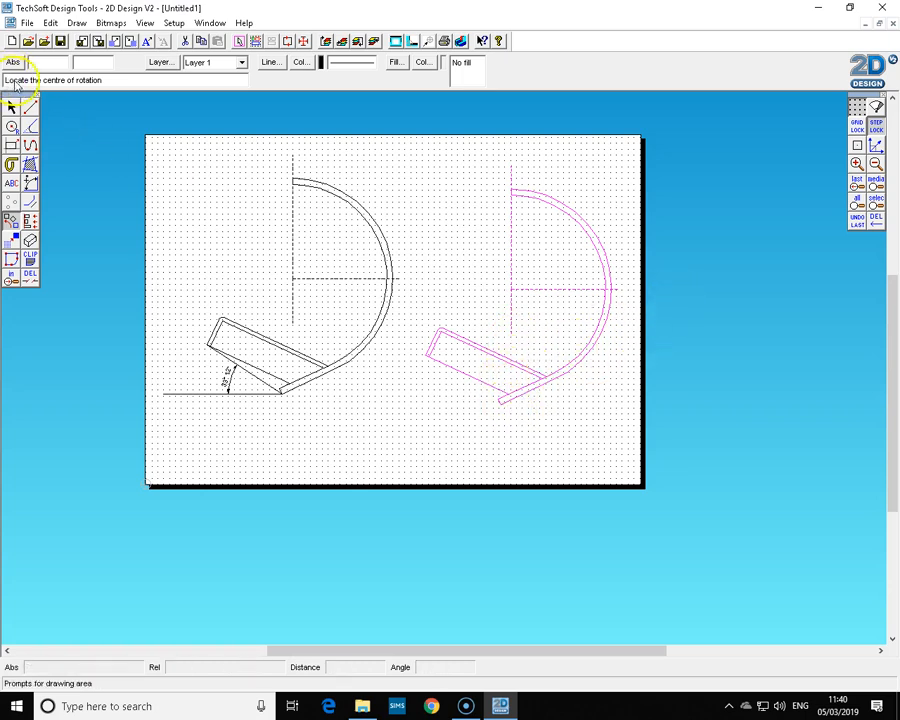
{"action": "left_click", "coordinate": [857, 146]}
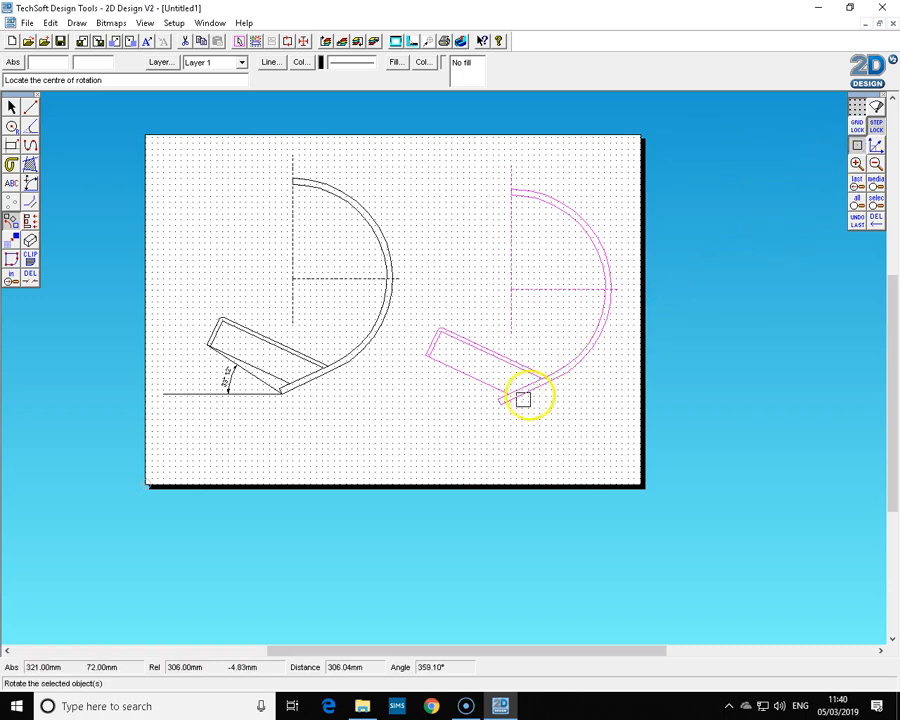
{"action": "left_click", "coordinate": [460, 296]}
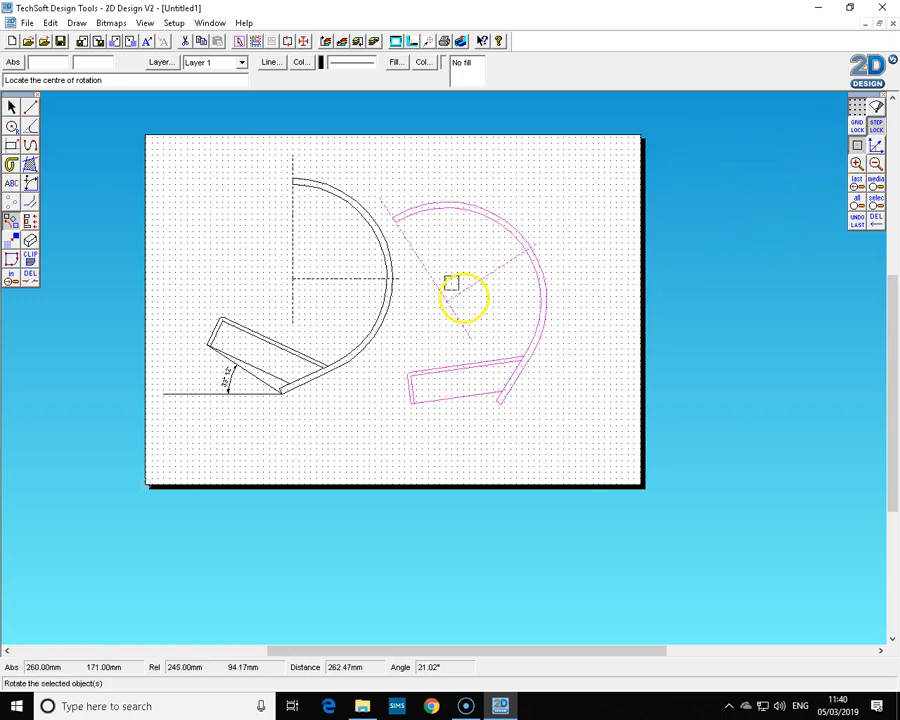
Move the rotated copy slightly to the right.
{"action": "left_click", "coordinate": [11, 107]}
{"action": "left_click", "coordinate": [449, 300]}
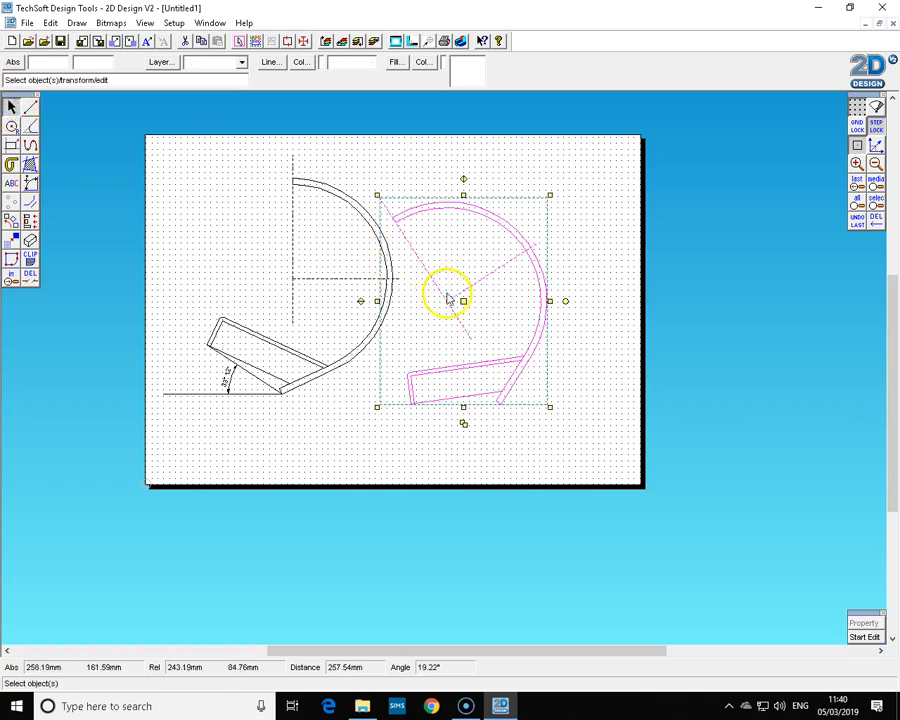
{"action": "left_click_drag", "start_coordinate": [464, 301], "coordinate": [517, 288]}
{"action": "left_click", "coordinate": [538, 432]}
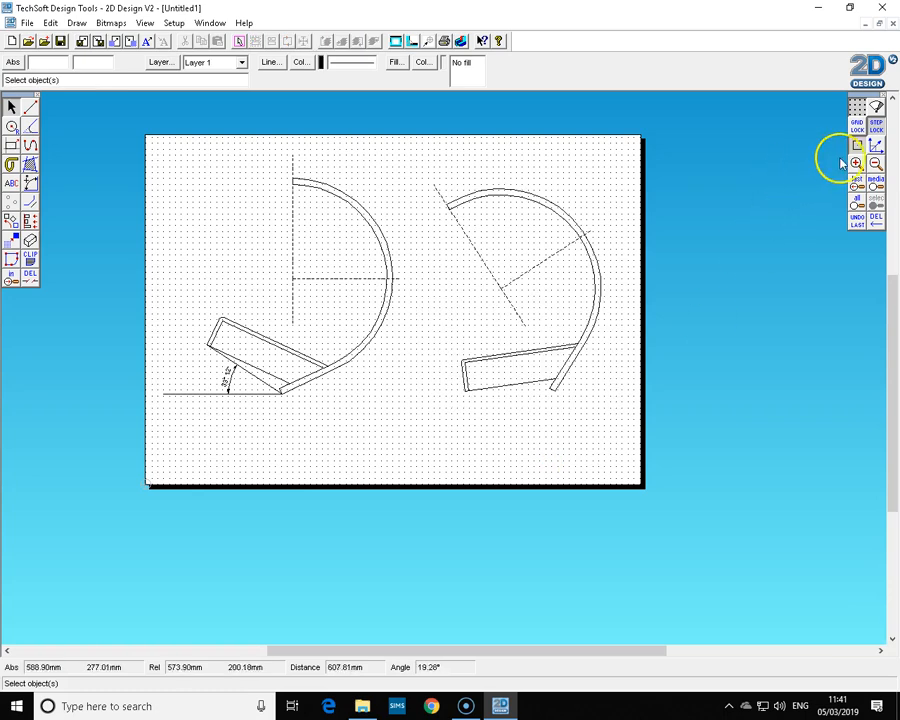
Delete the dashed centre lines from the rotated copy.
{"action": "left_click", "coordinate": [530, 277]}
{"action": "left_click", "coordinate": [494, 289]}
{"action": "left_click", "coordinate": [494, 279]}
{"action": "key", "text": "Delete"}
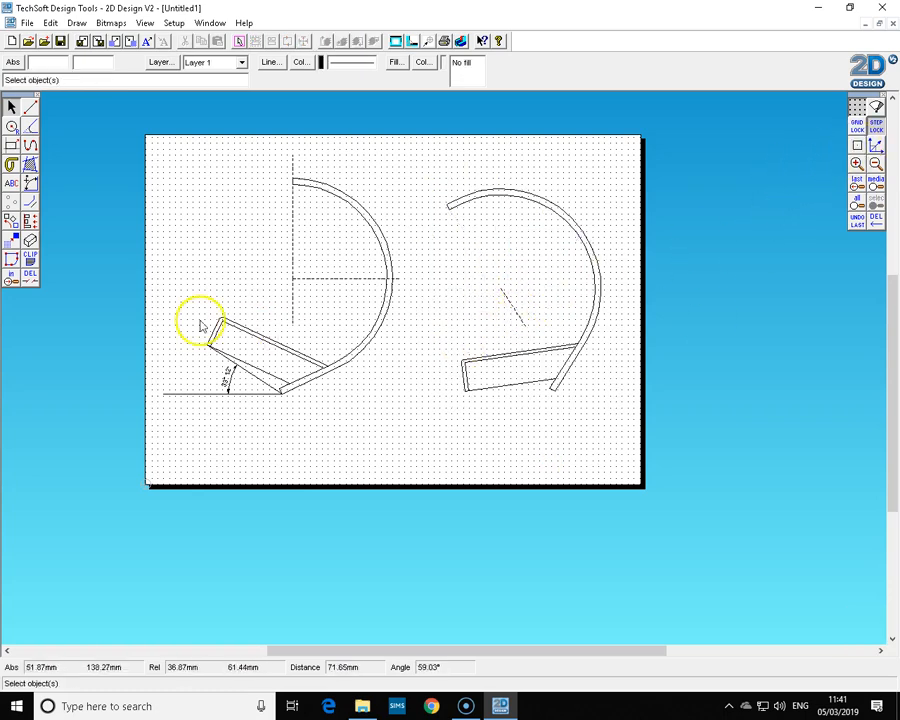
{"action": "left_click", "coordinate": [506, 305]}
{"action": "key", "text": "Delete"}
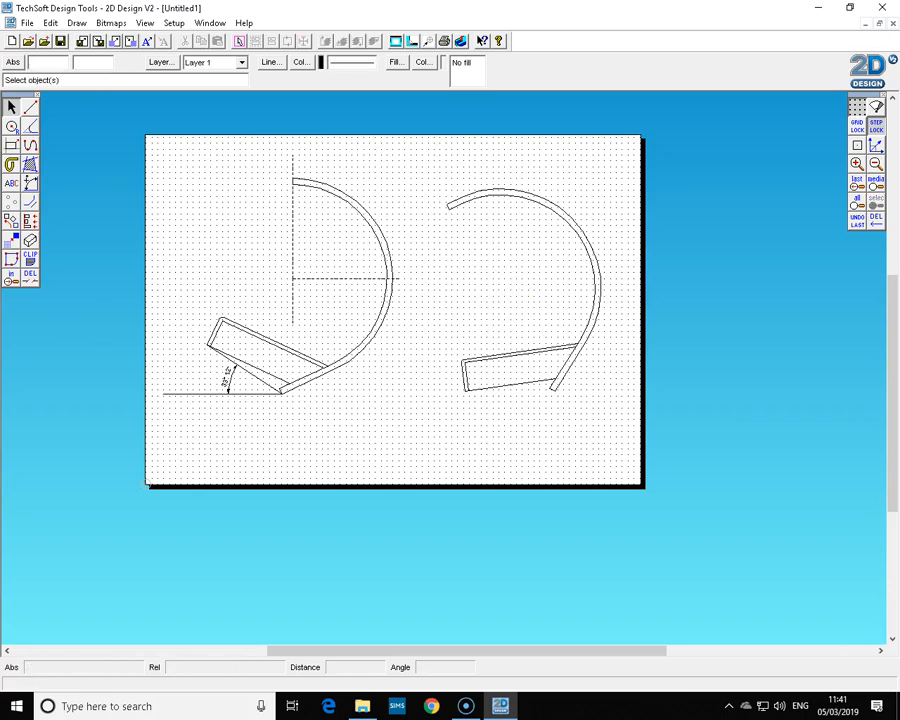
Zoom in on the copied lamp's base and add a 12 mm contour line inside the base outline.
{"action": "left_click", "coordinate": [12, 280]}
{"action": "left_click", "coordinate": [414, 314]}
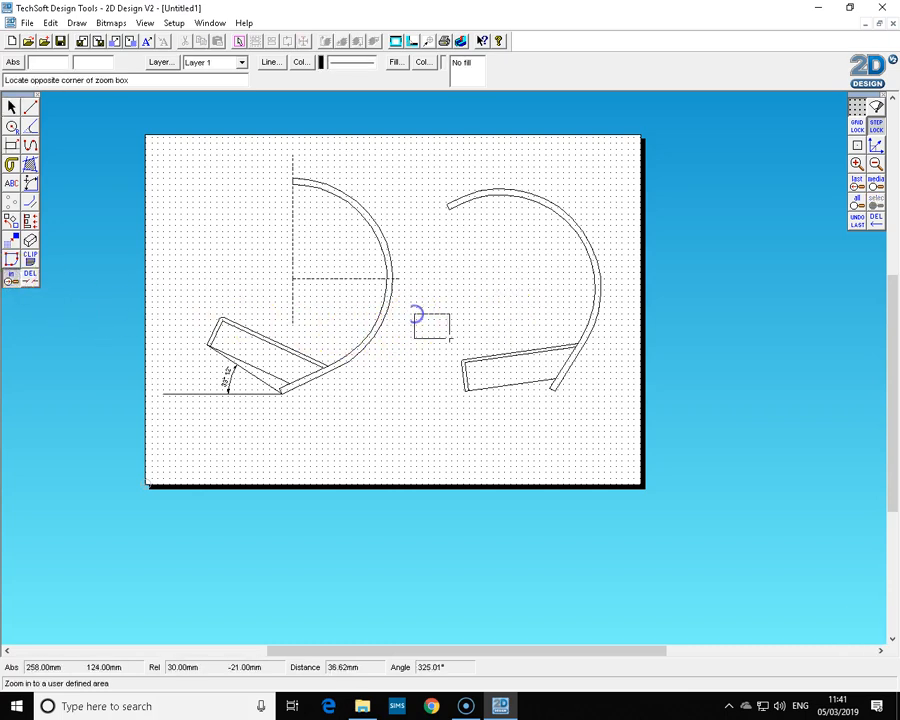
{"action": "left_click", "coordinate": [627, 418]}
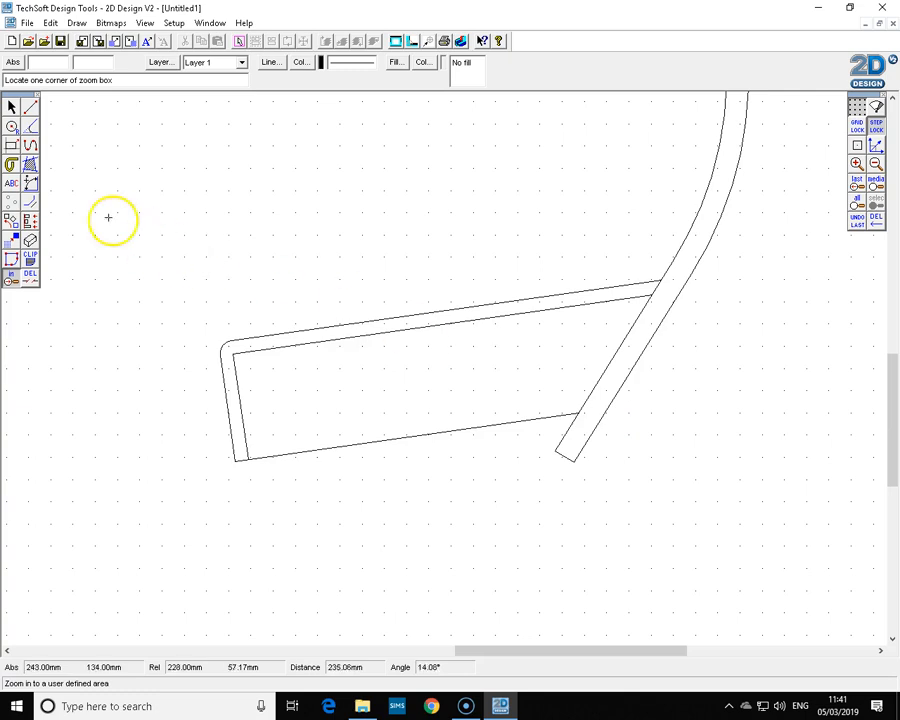
{"action": "left_click", "coordinate": [31, 203]}
{"action": "left_click_drag", "start_coordinate": [488, 311], "coordinate": [428, 304]}
{"action": "type", "text": "12"}
{"action": "left_click", "coordinate": [383, 410]}
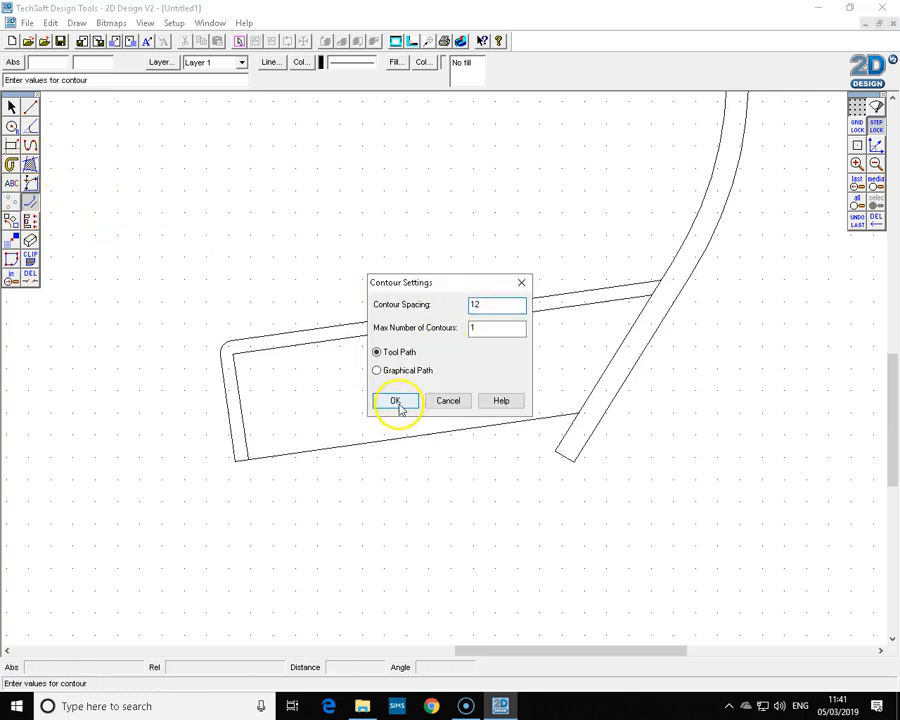
{"action": "left_click", "coordinate": [405, 337]}
Delete the part of the new contour line that extends past the lamp arm.
{"action": "left_click", "coordinate": [13, 125]}
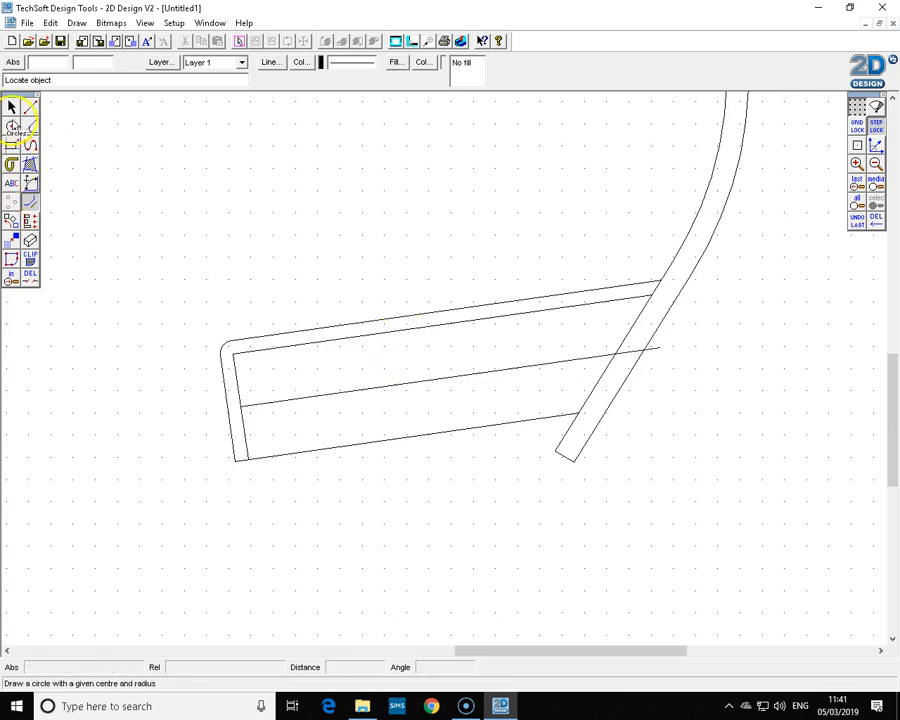
{"action": "left_click", "coordinate": [11, 106]}
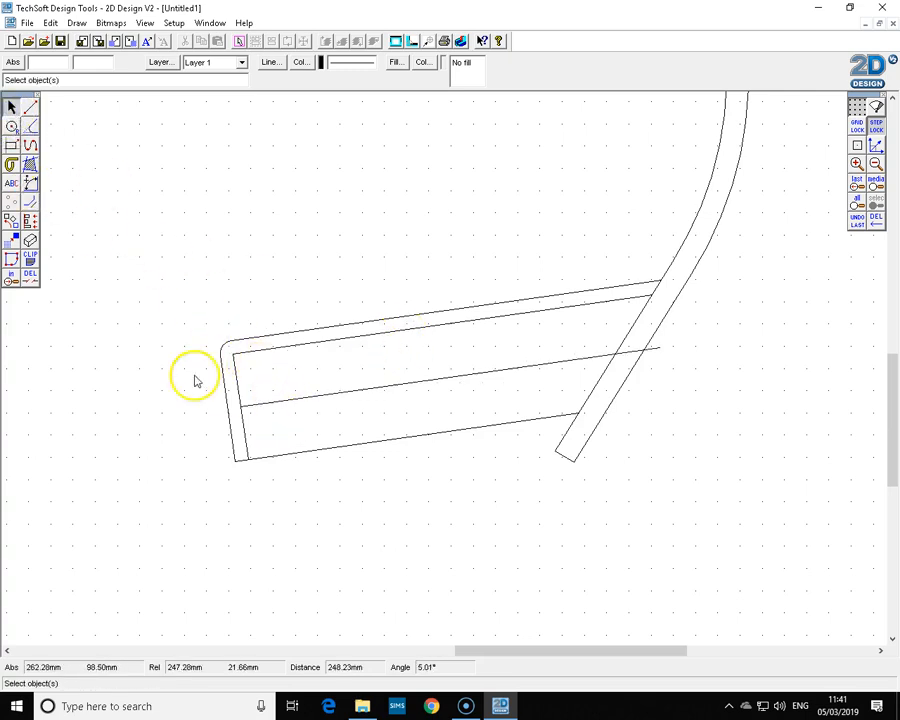
{"action": "left_click", "coordinate": [30, 274]}
{"action": "left_click", "coordinate": [657, 352]}
Fill the copied lamp's curved arm with a solid brown fill and no islands.
{"action": "left_click", "coordinate": [876, 164]}
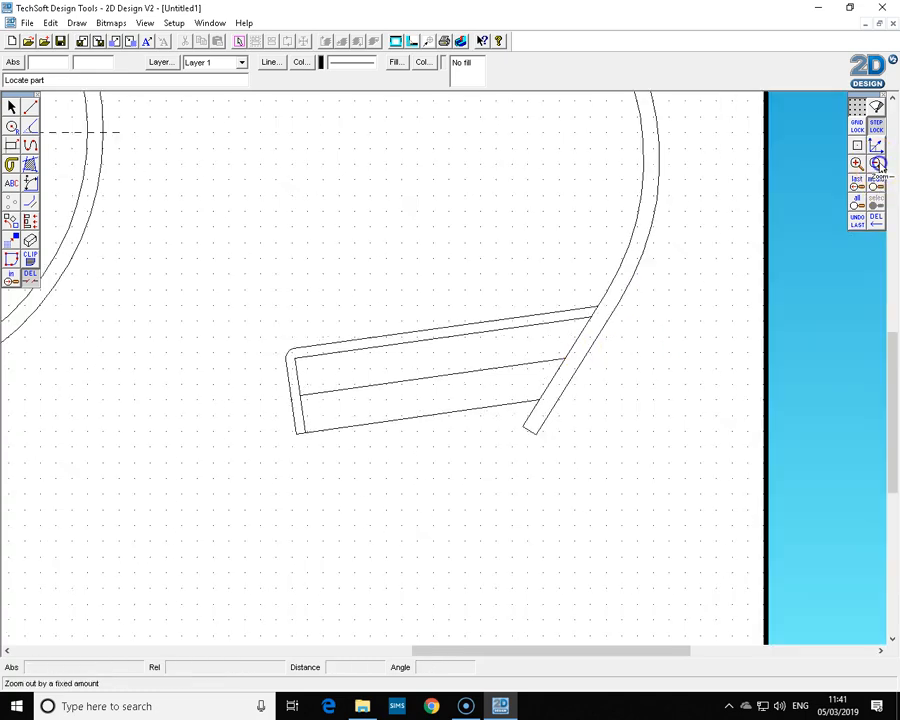
{"action": "left_click", "coordinate": [877, 164]}
{"action": "left_click_drag", "start_coordinate": [892, 364], "coordinate": [897, 336]}
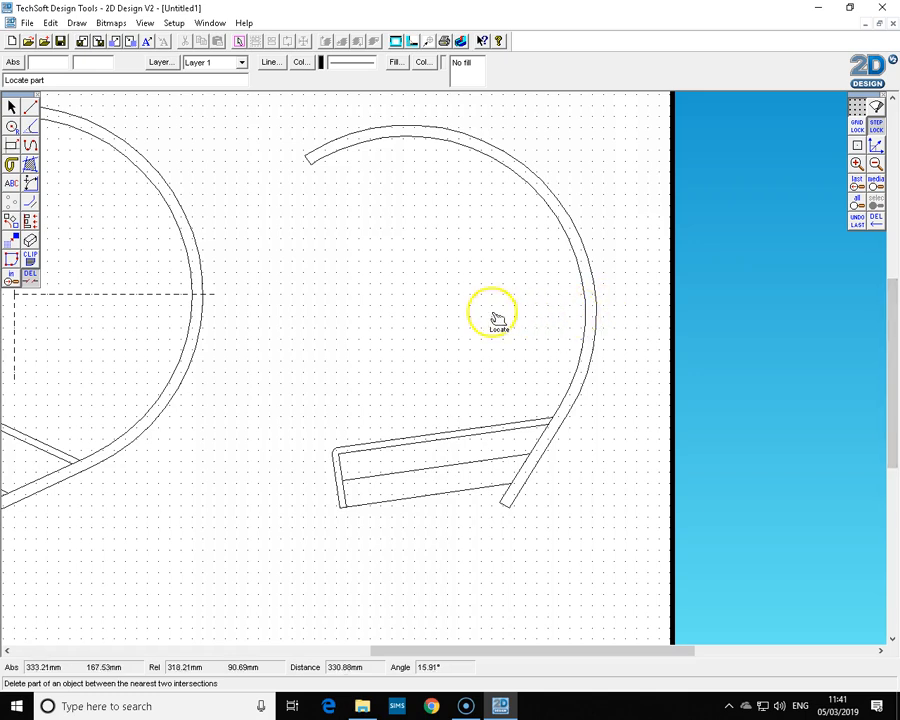
{"action": "left_click", "coordinate": [30, 165]}
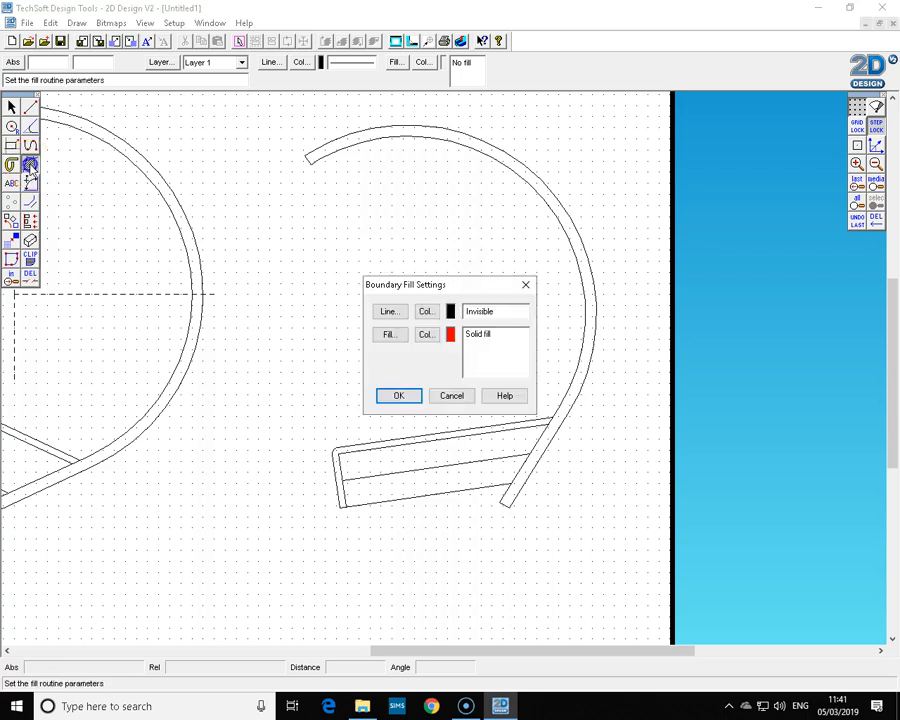
{"action": "left_click", "coordinate": [428, 335]}
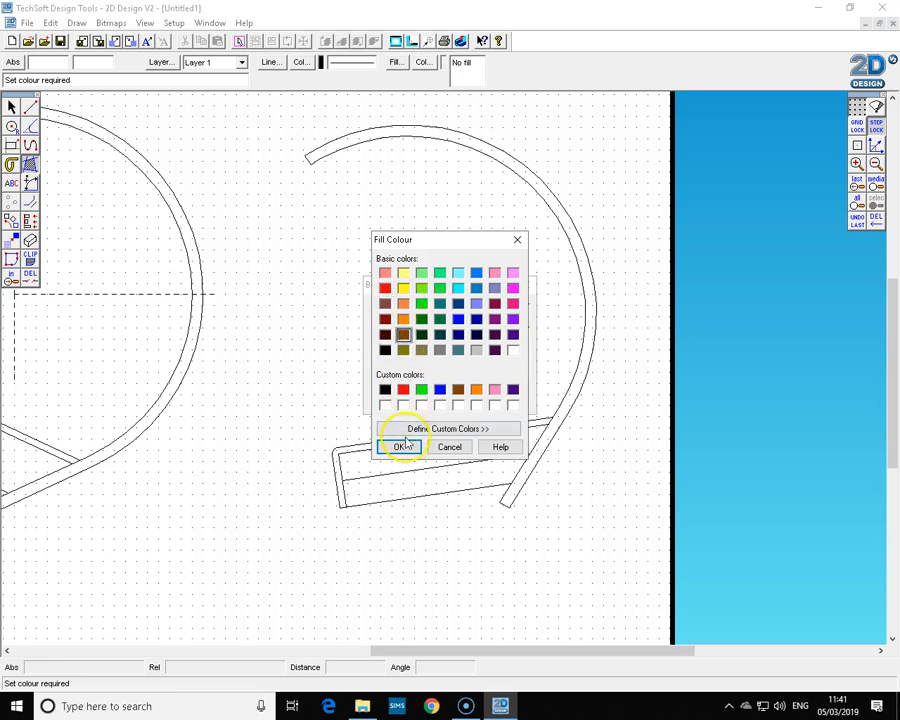
{"action": "left_click", "coordinate": [400, 449]}
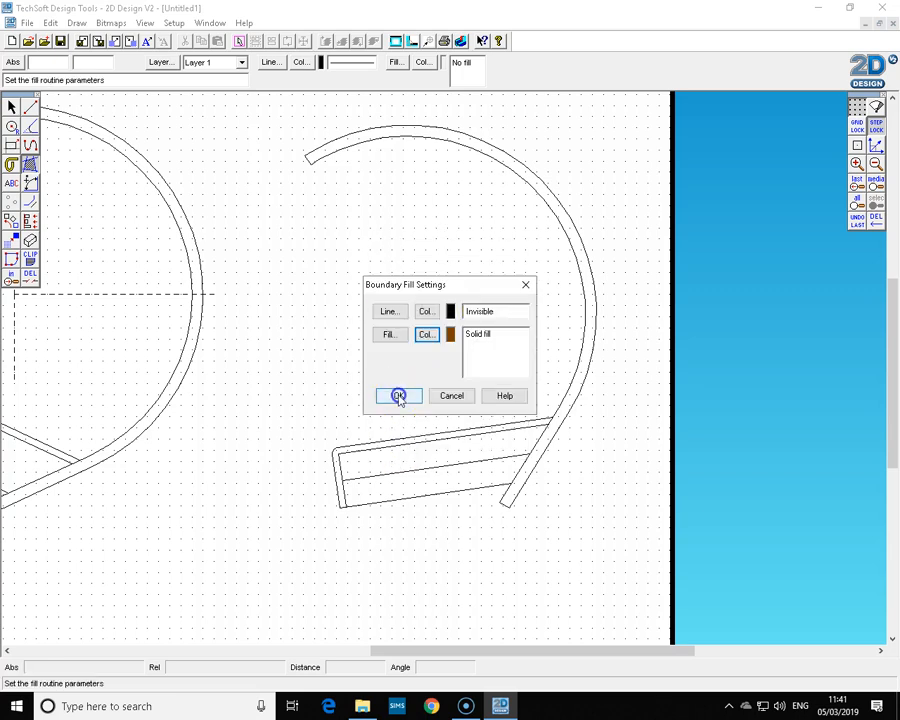
{"action": "left_click", "coordinate": [398, 396]}
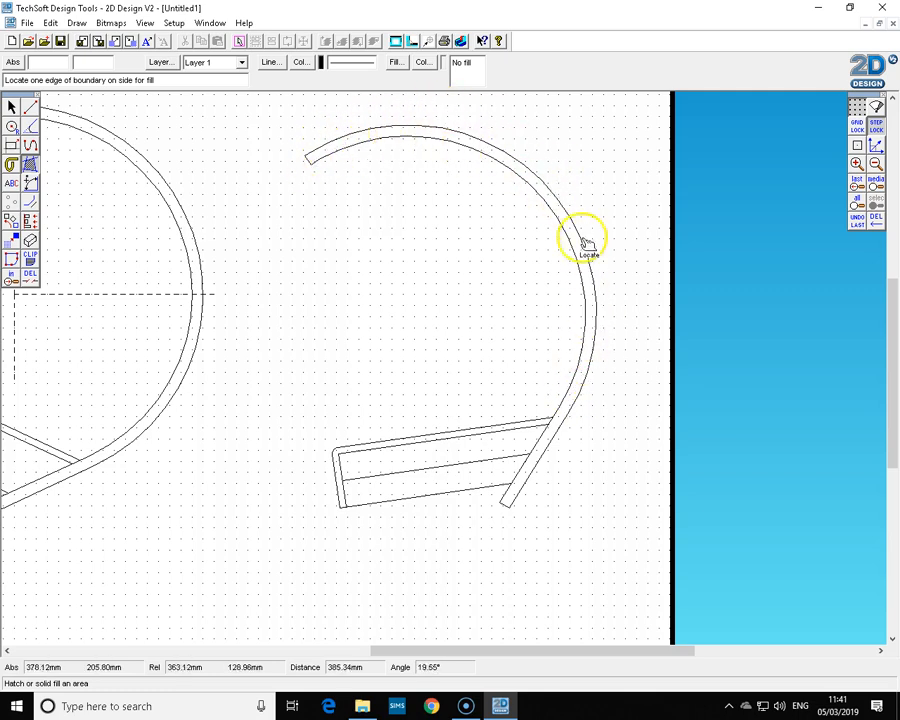
{"action": "left_click", "coordinate": [558, 427]}
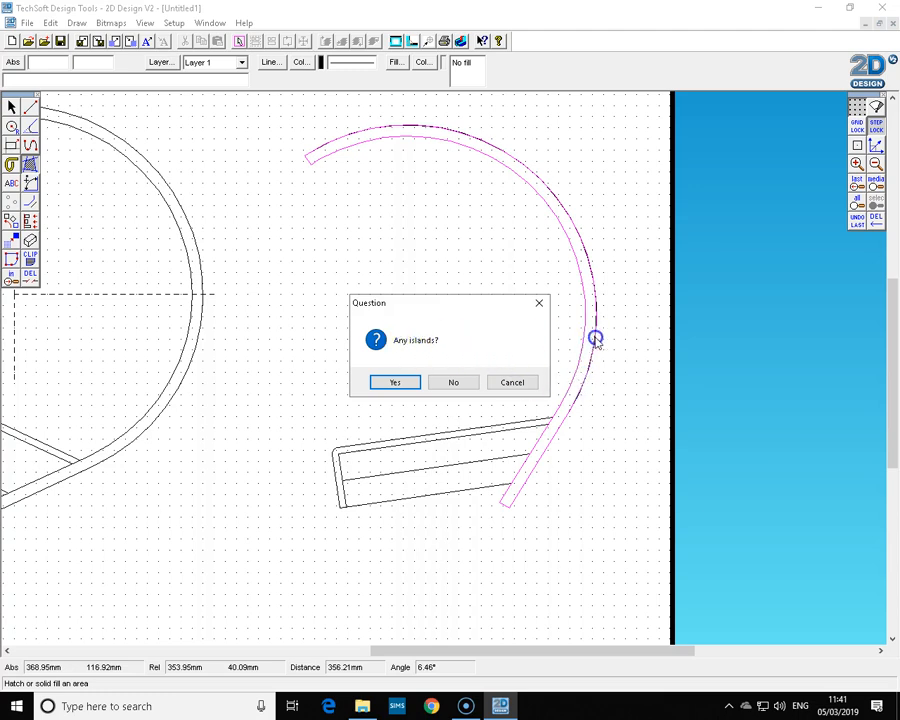
{"action": "left_click", "coordinate": [454, 382]}
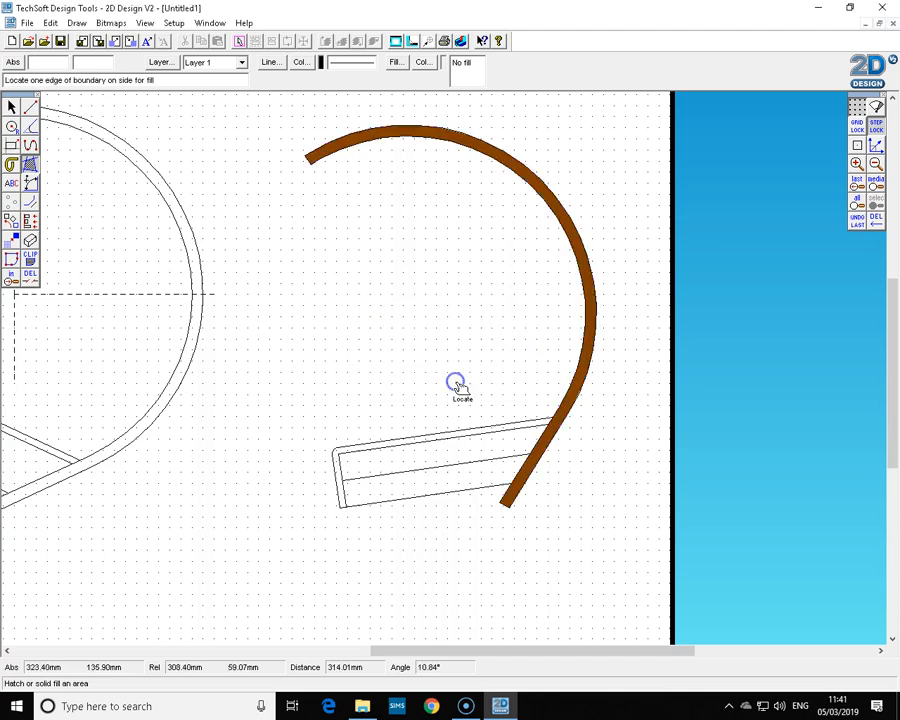
Fill the outer rim strip of the base with solid red.
{"action": "right_click", "coordinate": [29, 165]}
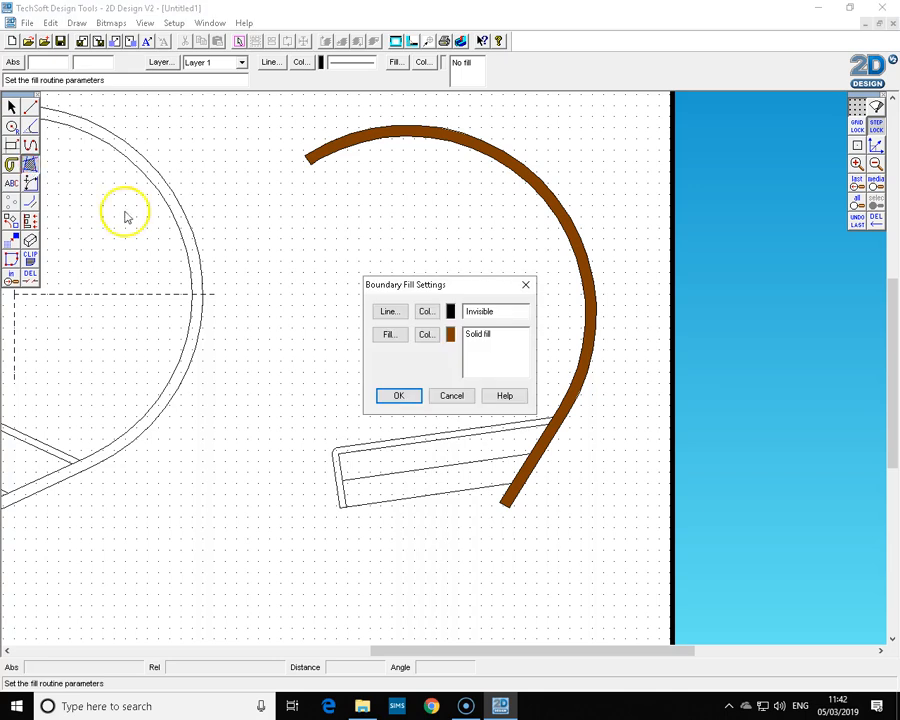
{"action": "left_click", "coordinate": [427, 336]}
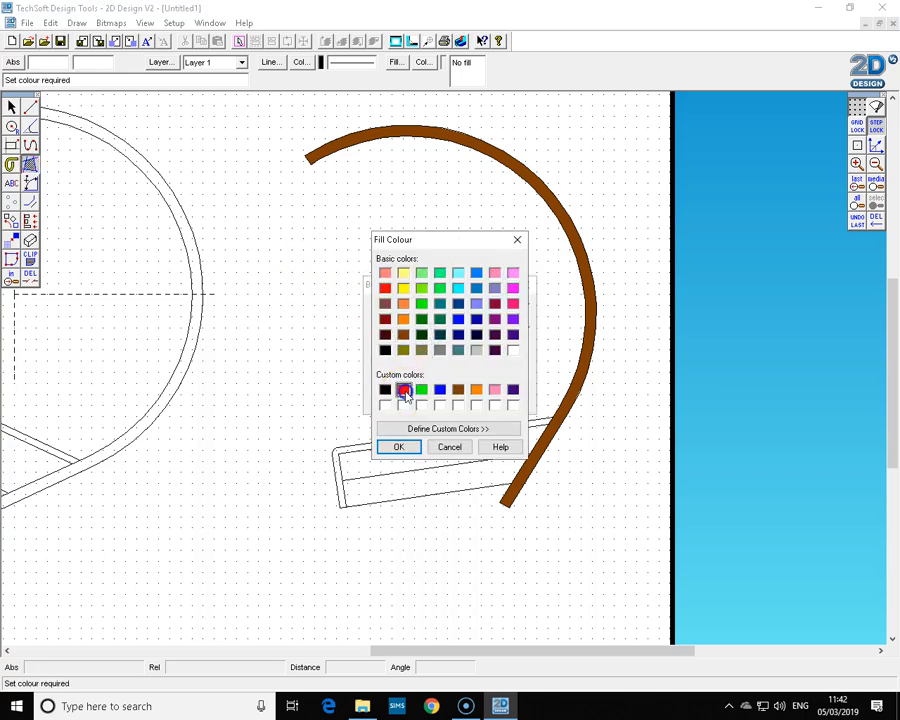
{"action": "left_click", "coordinate": [399, 447]}
{"action": "left_click", "coordinate": [402, 396]}
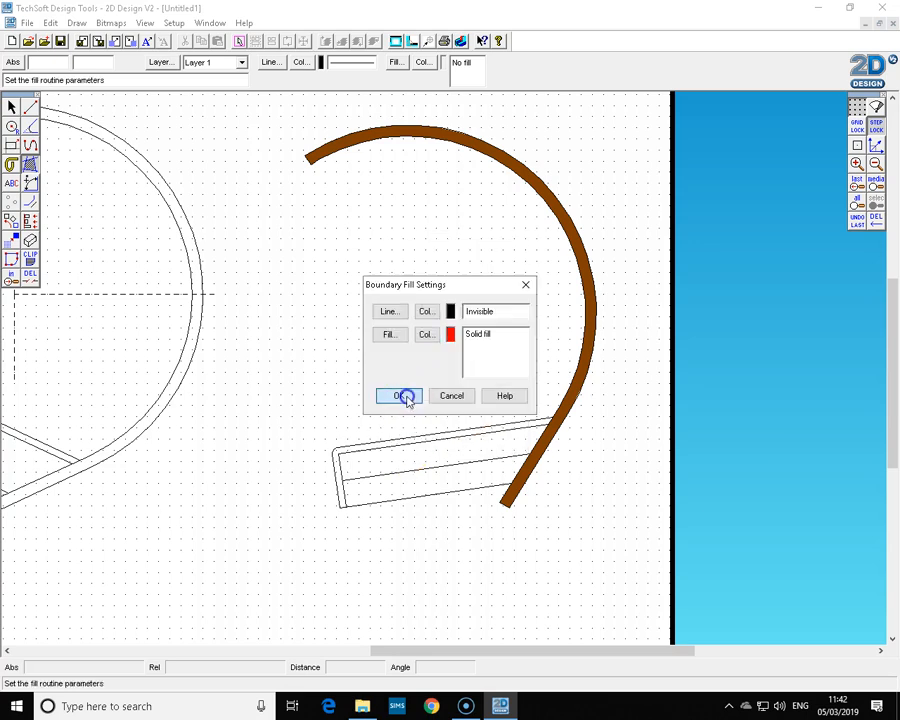
{"action": "left_click", "coordinate": [444, 439]}
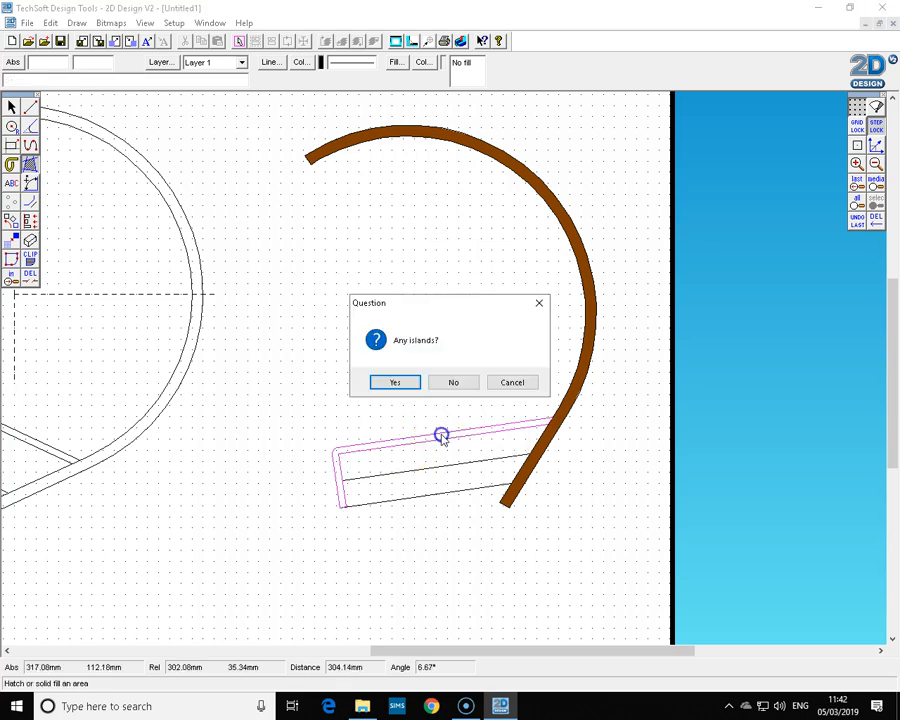
{"action": "left_click", "coordinate": [458, 382]}
Set the boundary fill colour to a custom orange with hue 20, saturation 240, luminance 90.
{"action": "right_click", "coordinate": [31, 167]}
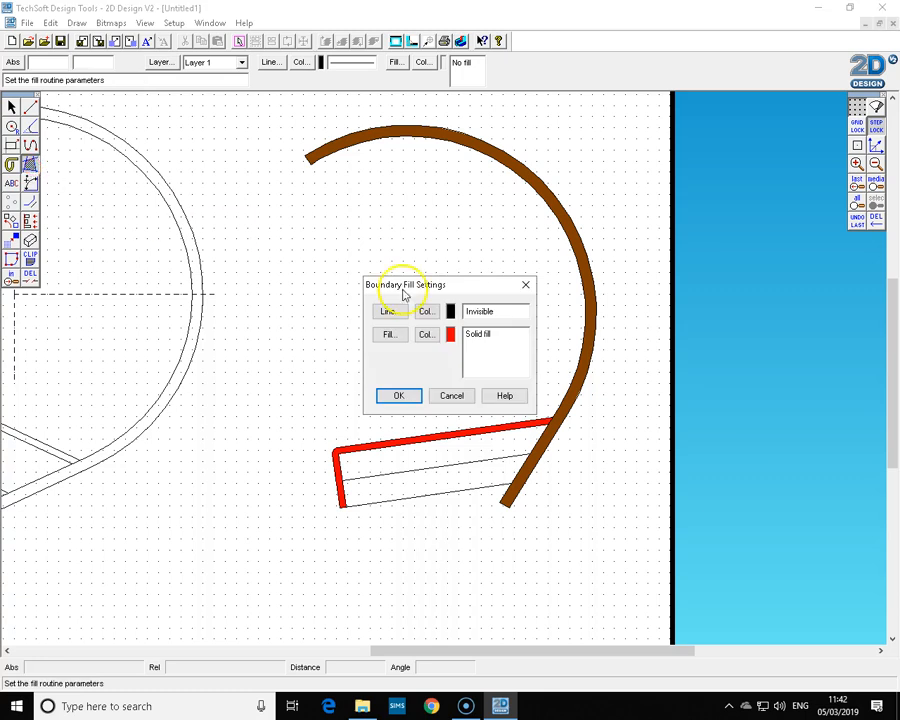
{"action": "left_click", "coordinate": [427, 335]}
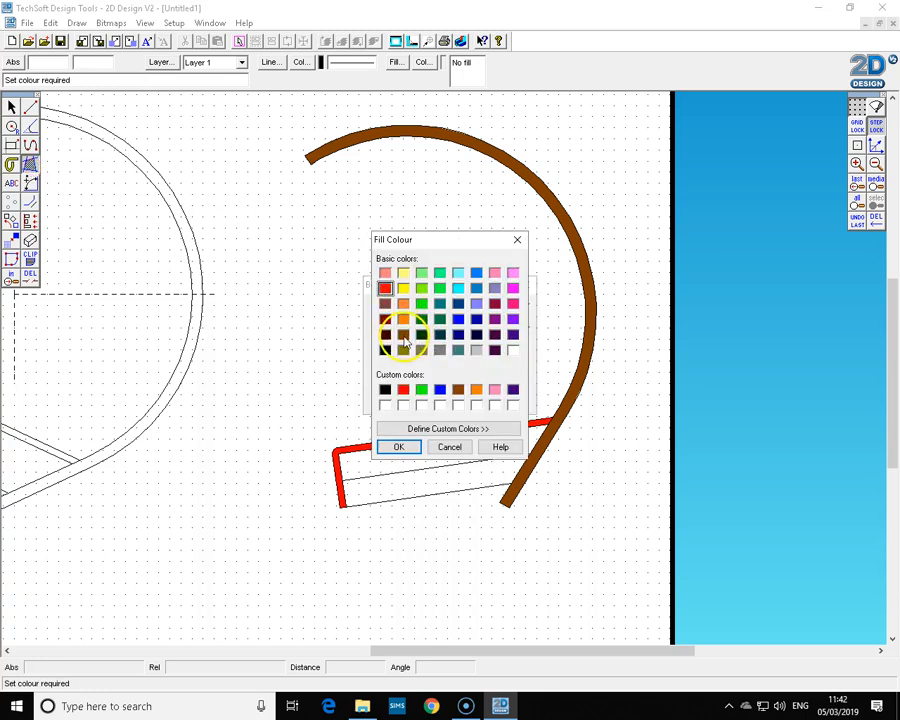
{"action": "left_click", "coordinate": [445, 430]}
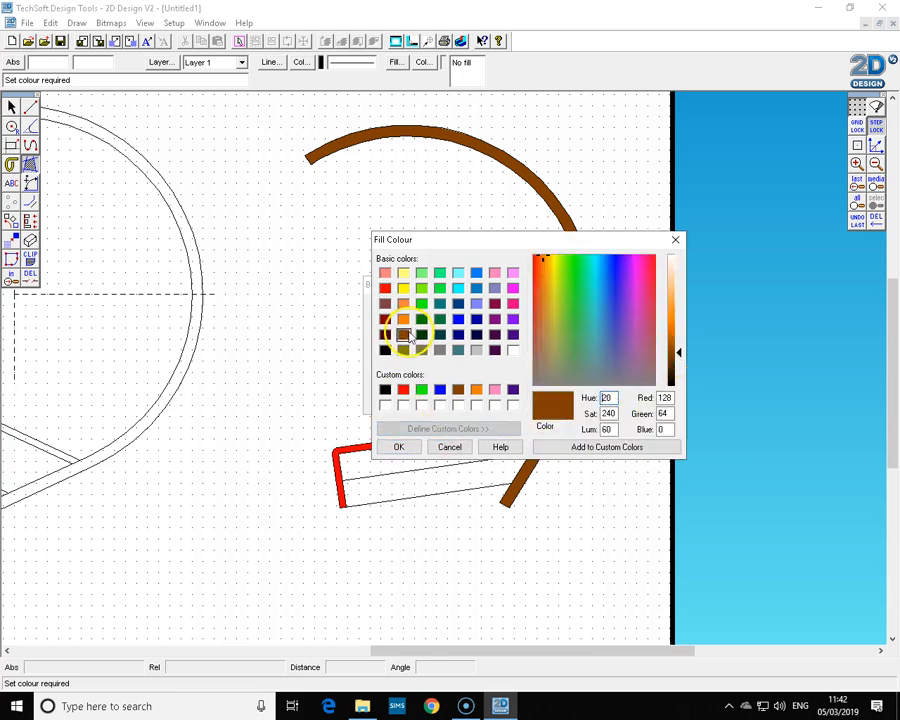
{"action": "left_click_drag", "start_coordinate": [679, 355], "coordinate": [679, 340]}
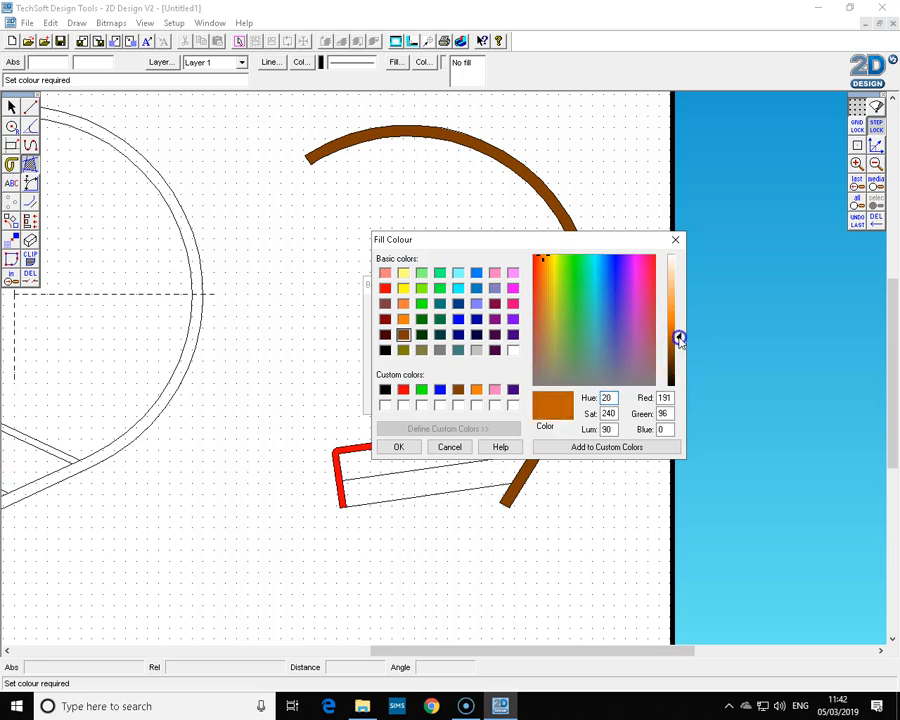
{"action": "left_click", "coordinate": [398, 449]}
{"action": "left_click", "coordinate": [400, 396]}
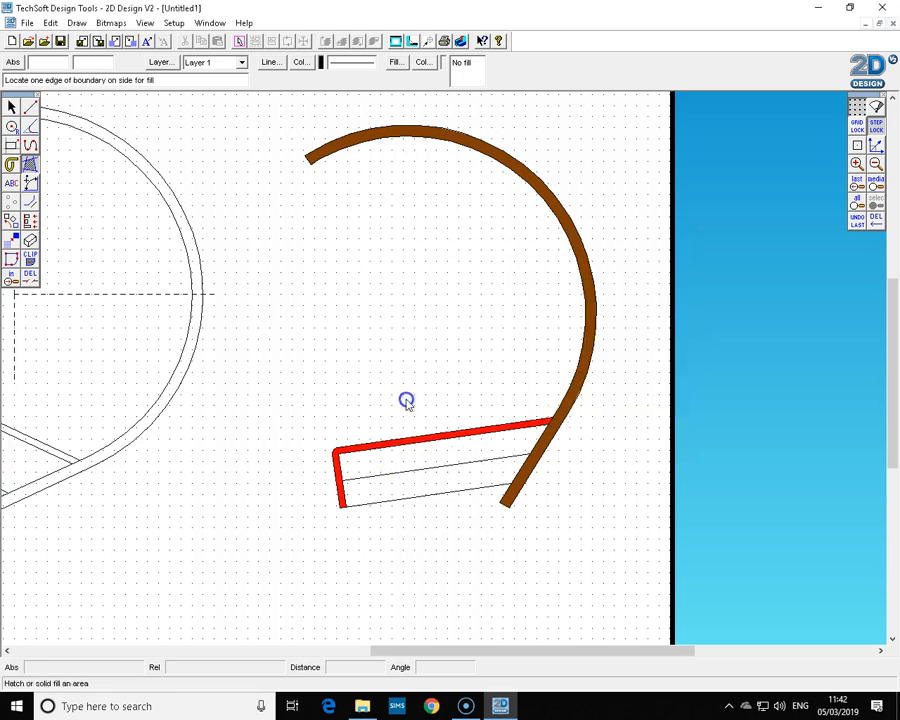
Fill both inner strips of the base with the orange colour.
{"action": "left_click", "coordinate": [447, 462]}
{"action": "left_click", "coordinate": [453, 382]}
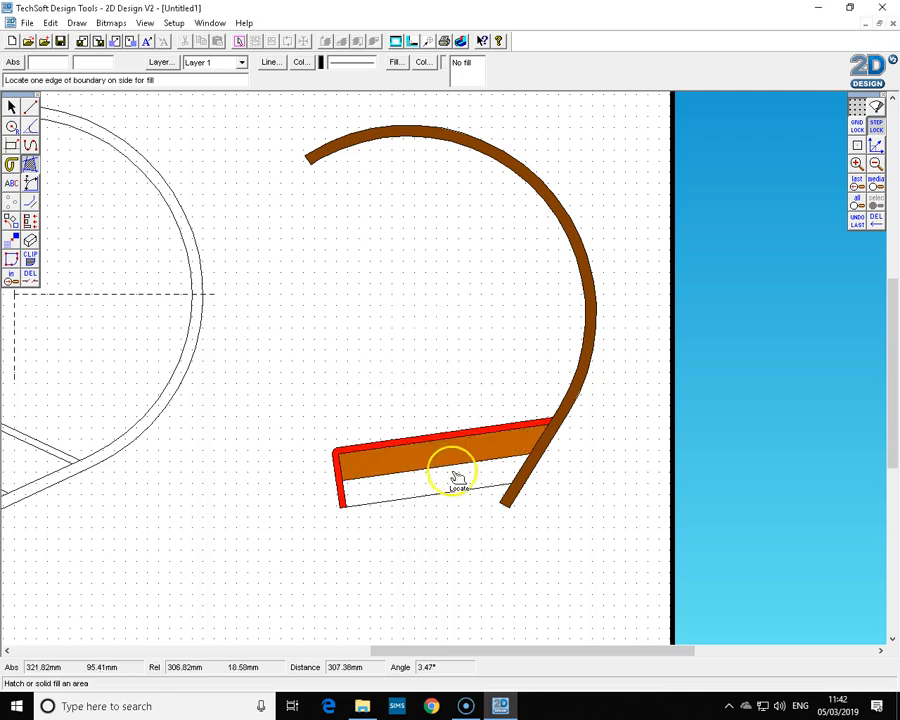
{"action": "left_click", "coordinate": [454, 487]}
{"action": "left_click", "coordinate": [457, 384]}
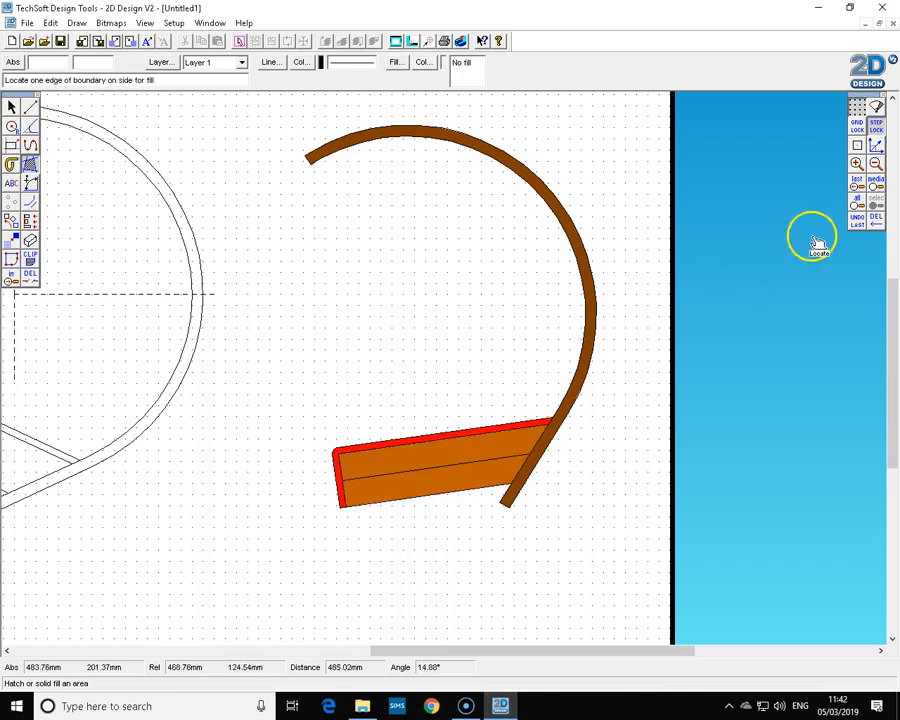
Delete the angular dimension, the added base line and the ground line from the original lamp.
{"action": "left_click", "coordinate": [876, 165]}
{"action": "left_click_drag", "start_coordinate": [674, 651], "coordinate": [587, 659]}
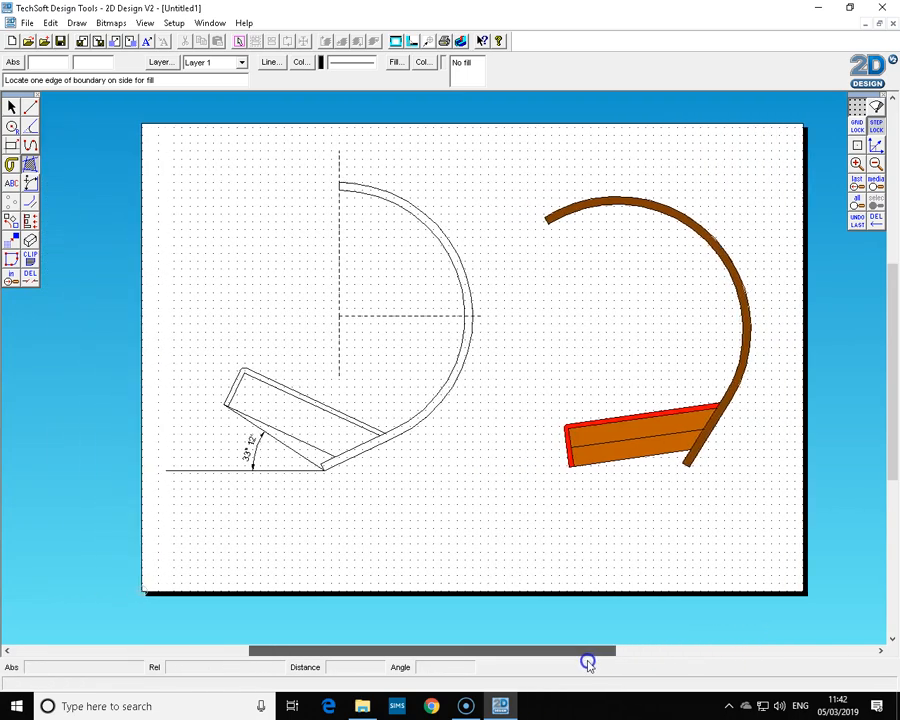
{"action": "left_click", "coordinate": [11, 105]}
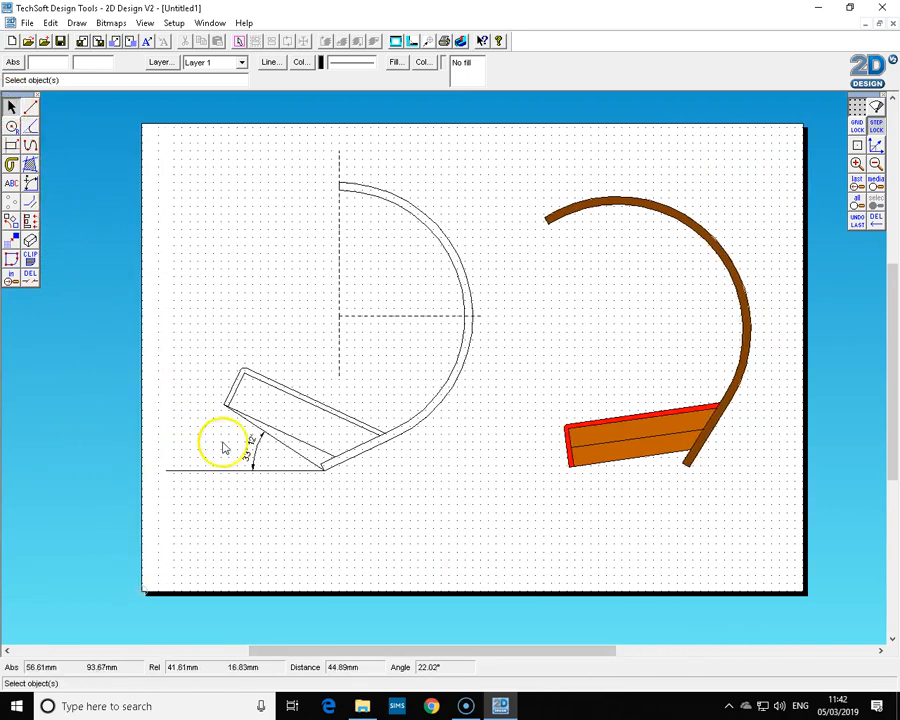
{"action": "left_click", "coordinate": [251, 452]}
{"action": "key", "text": "Delete"}
{"action": "left_click", "coordinate": [298, 454]}
{"action": "key", "text": "Delete"}
{"action": "left_click", "coordinate": [284, 472]}
{"action": "key", "text": "Delete"}
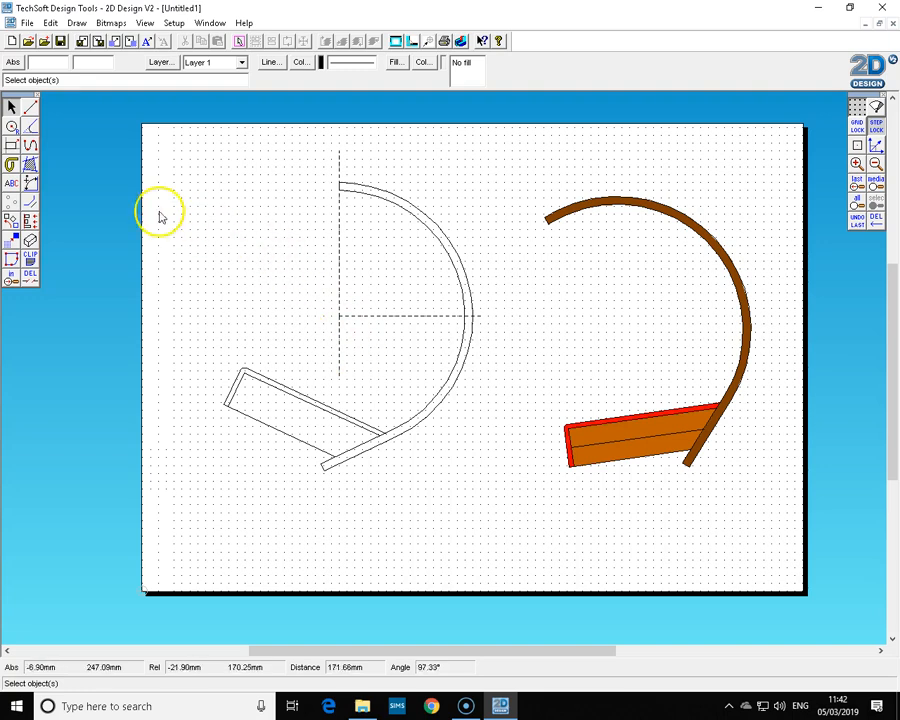
Switch to the drawing 1 to1.dtd window to compare with the example drawing.
{"action": "left_click", "coordinate": [30, 184]}
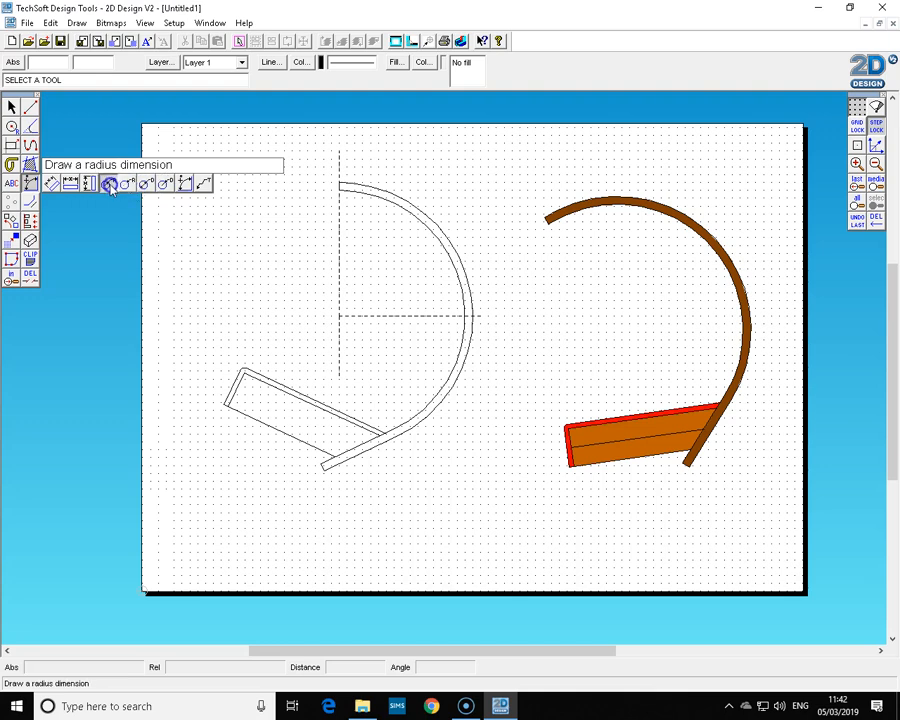
{"action": "left_click", "coordinate": [33, 184]}
{"action": "left_click", "coordinate": [208, 23]}
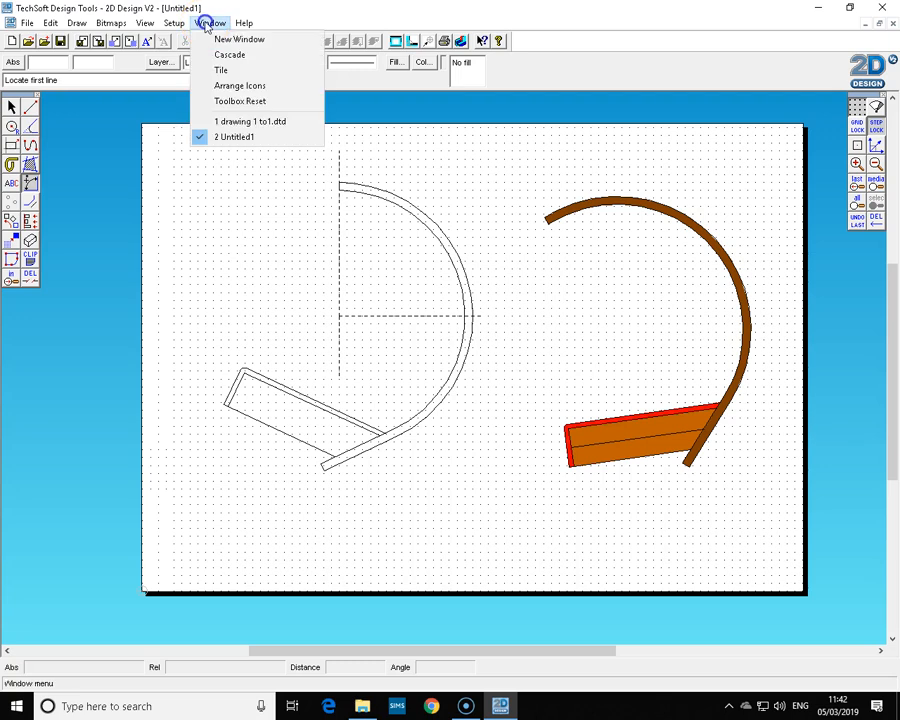
{"action": "left_click", "coordinate": [234, 124]}
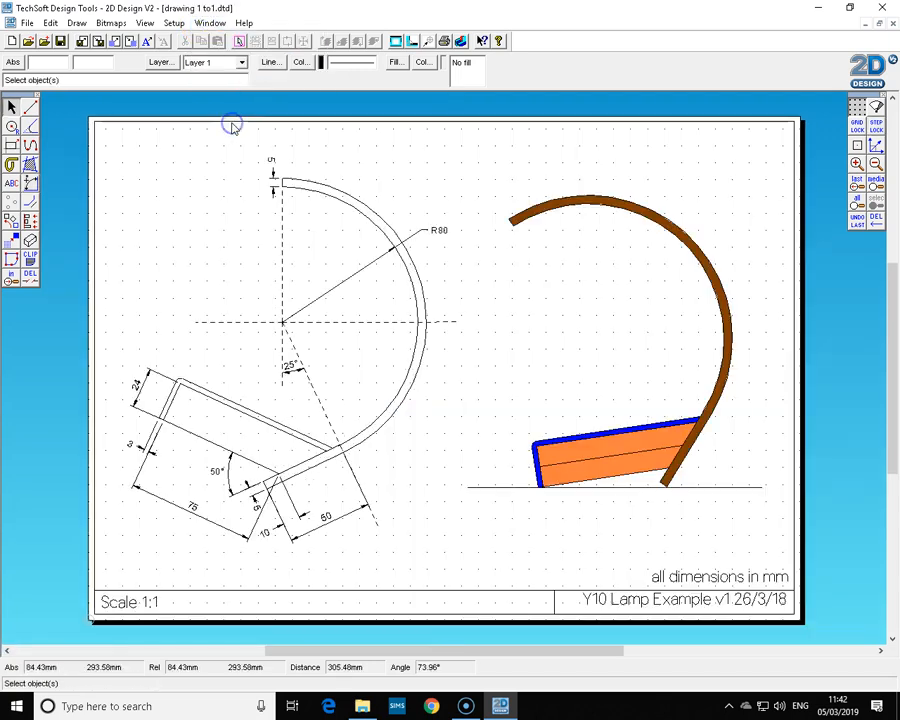